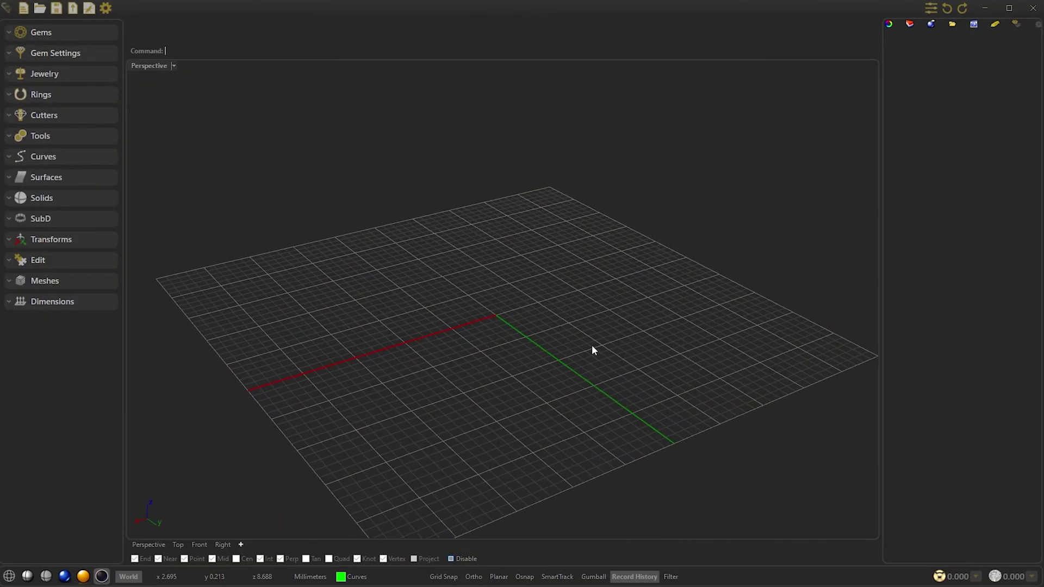
# Create a ring rail in US ring size 8
pyautogui.click(52, 95)
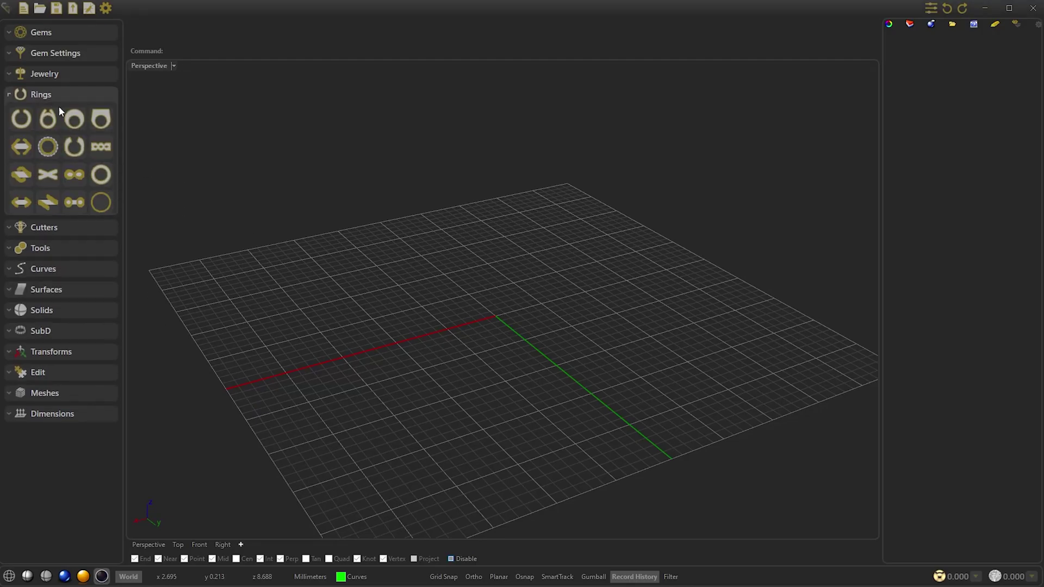
pyautogui.click(101, 202)
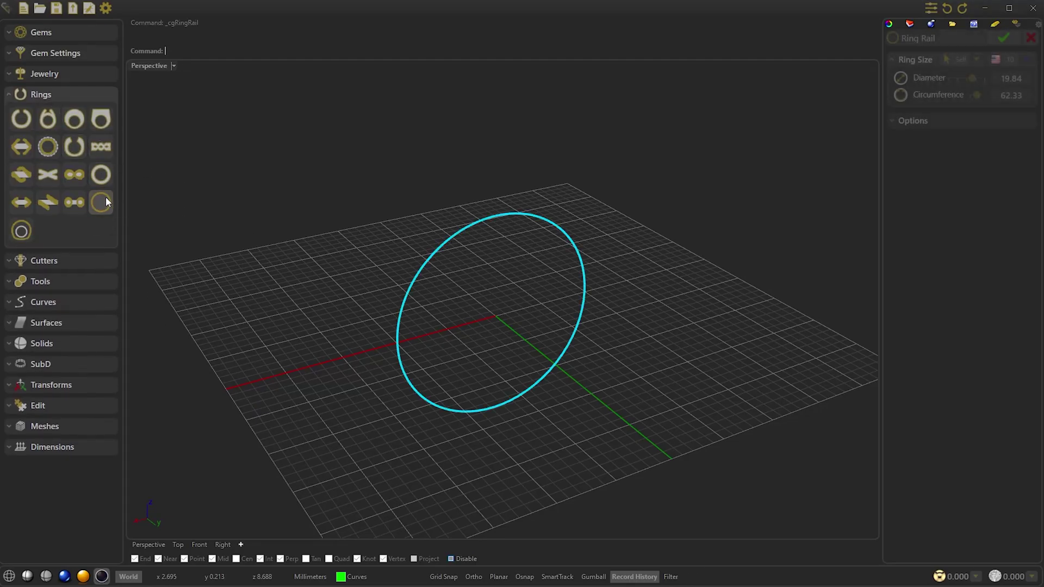
pyautogui.click(1030, 62)
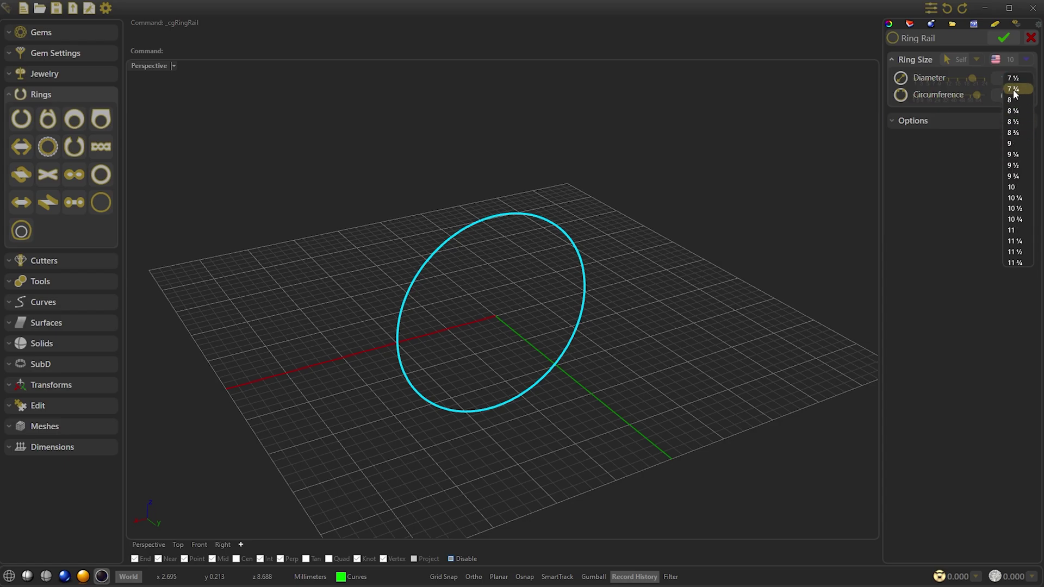
pyautogui.click(1014, 102)
pyautogui.click(1002, 37)
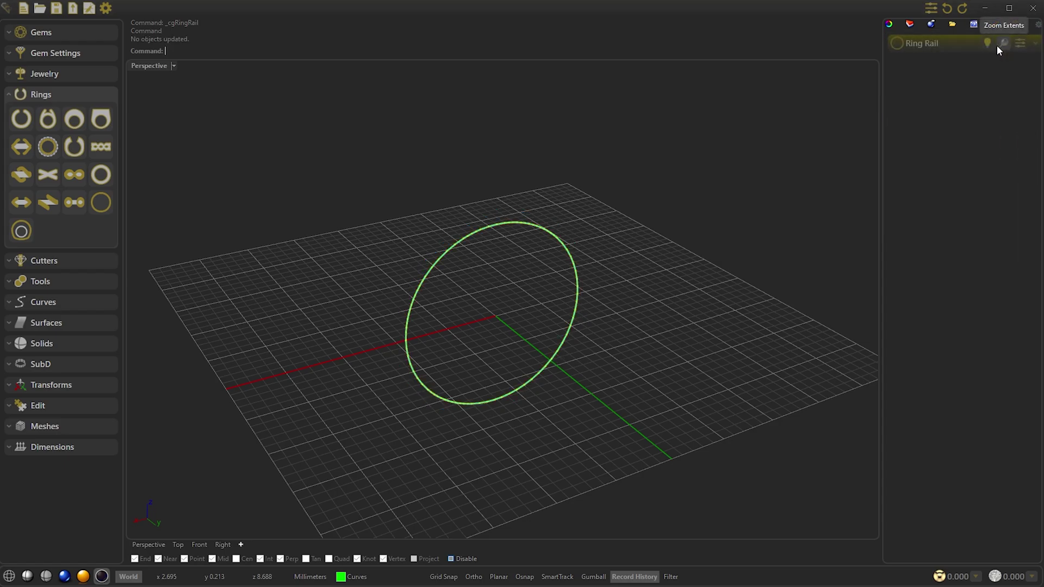
# Create a second ring rail in US ring size 8 at the same position
pyautogui.moveTo(795, 128); pyautogui.dragTo(763, 143, button='right')
pyautogui.rightClick(764, 144)
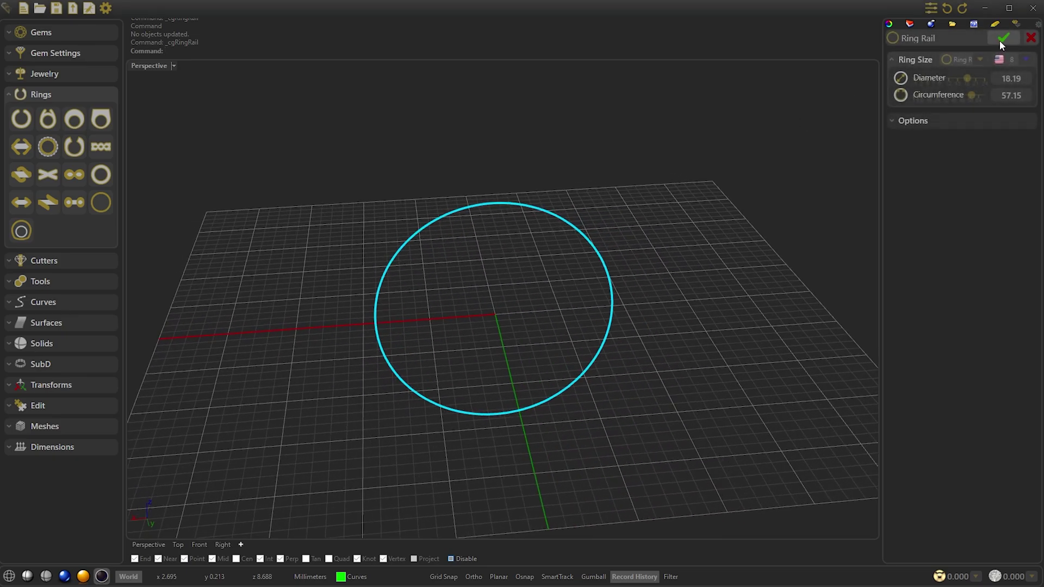
pyautogui.click(999, 40)
pyautogui.moveTo(715, 170); pyautogui.dragTo(711, 182, button='right')
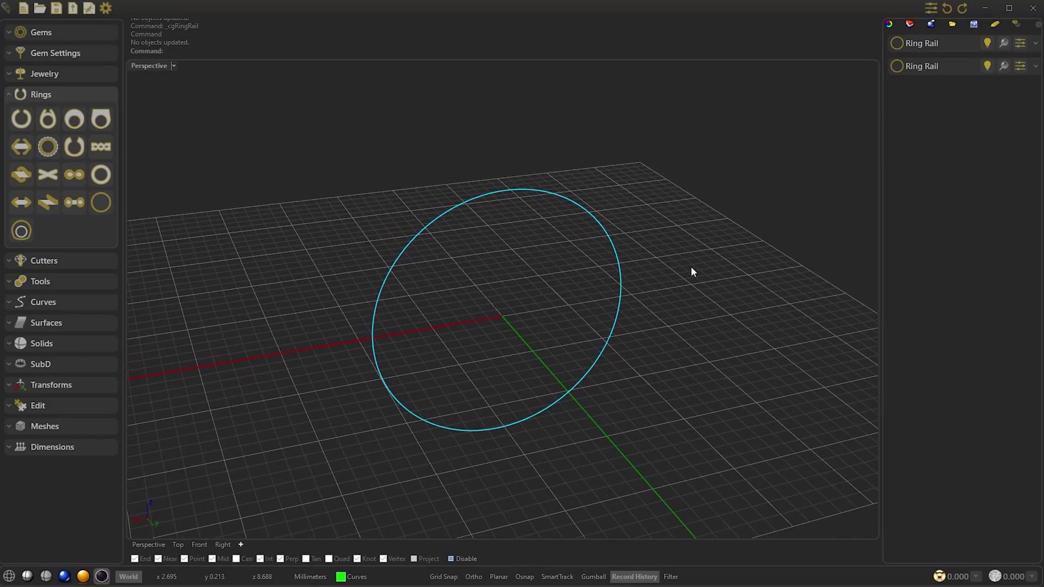
# Turn on the gumball, object snaps and grid snap
pyautogui.click(595, 577)
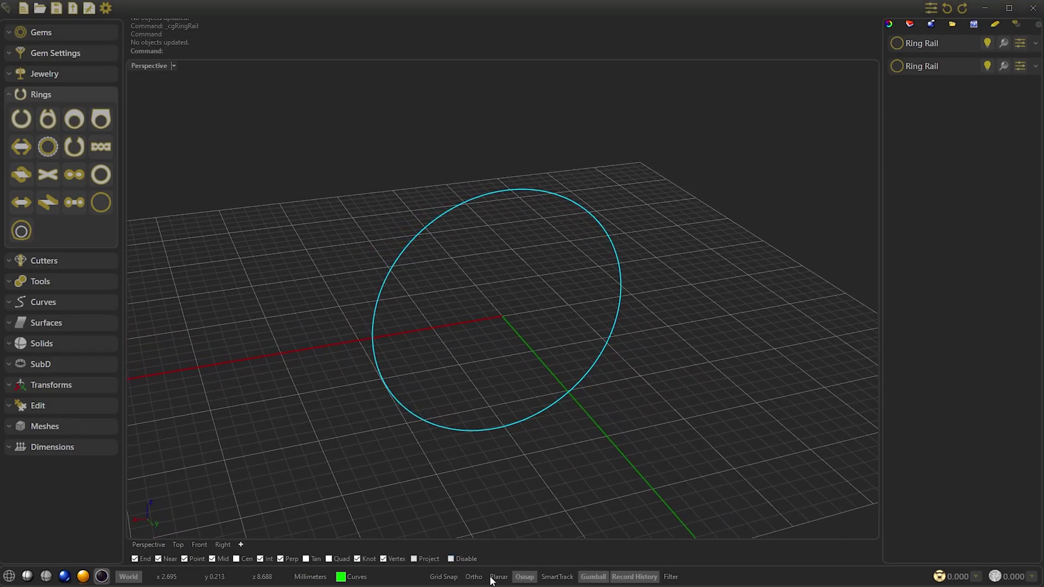
pyautogui.press('Left')
pyautogui.press('Left')
pyautogui.press('Left')
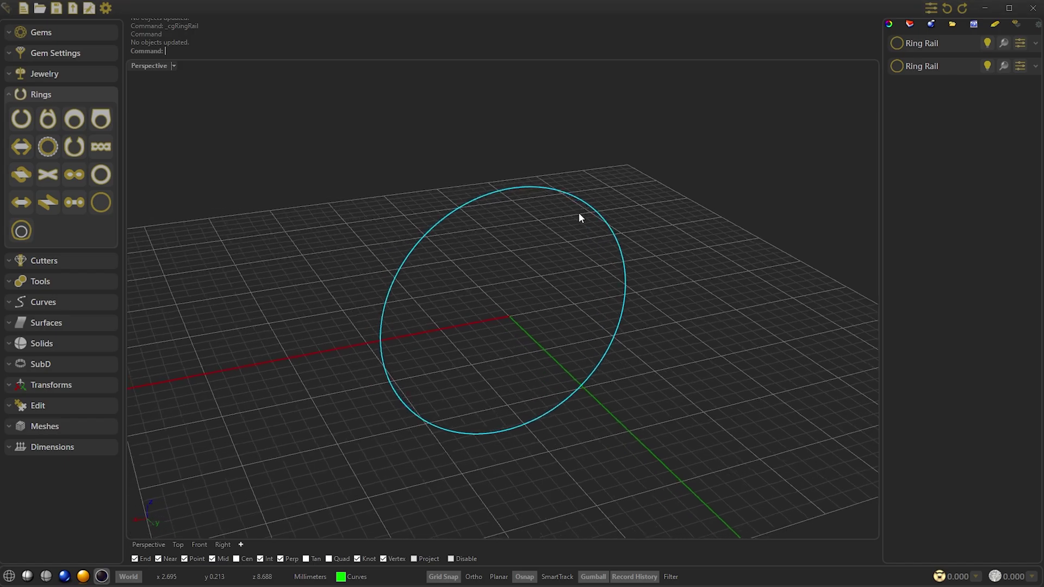
# Move one ring rail 2 mm along the positive Y axis so the two rails sit parallel
pyautogui.click(534, 194)
pyautogui.click(553, 214)
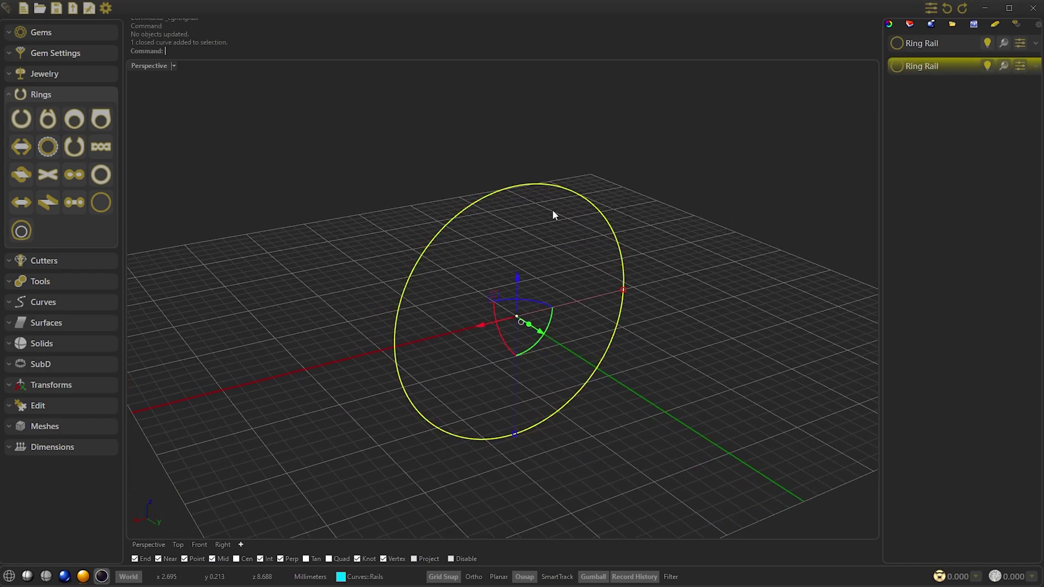
pyautogui.moveTo(541, 334); pyautogui.dragTo(563, 347)
pyautogui.click(694, 290)
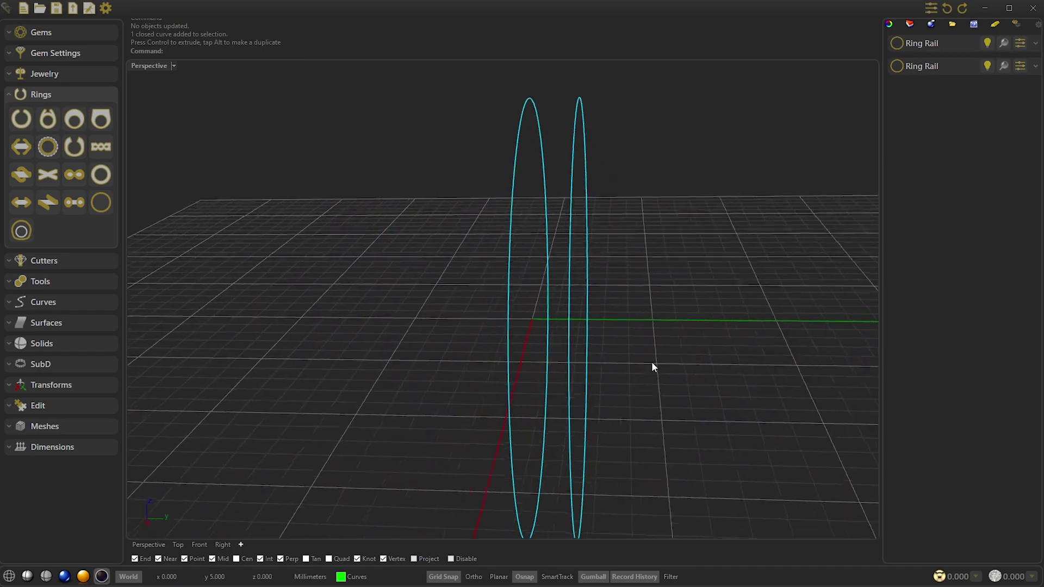
pyautogui.moveTo(652, 366); pyautogui.dragTo(601, 473, button='right')
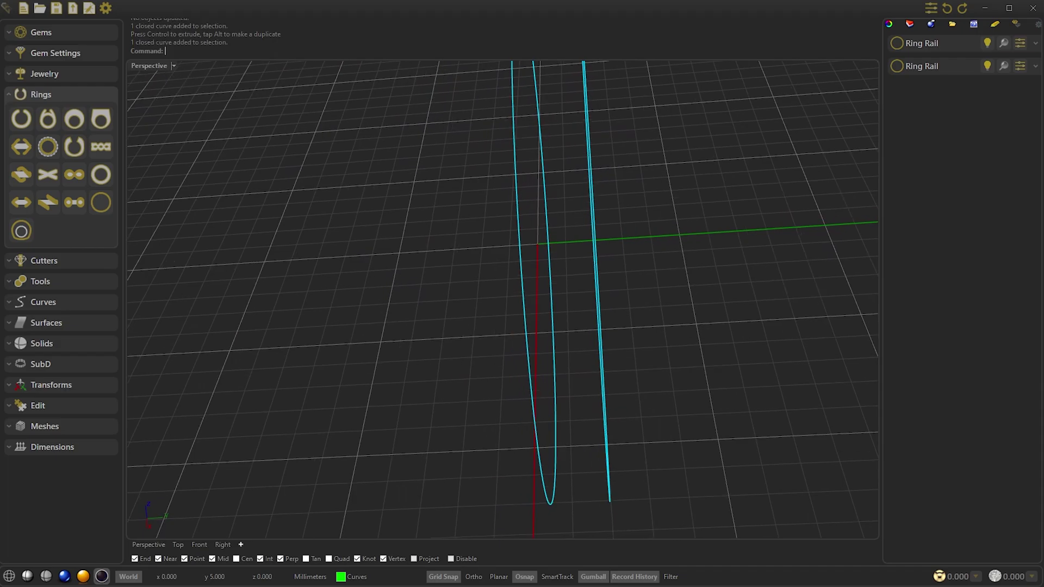
pyautogui.click(604, 429)
pyautogui.click(703, 305)
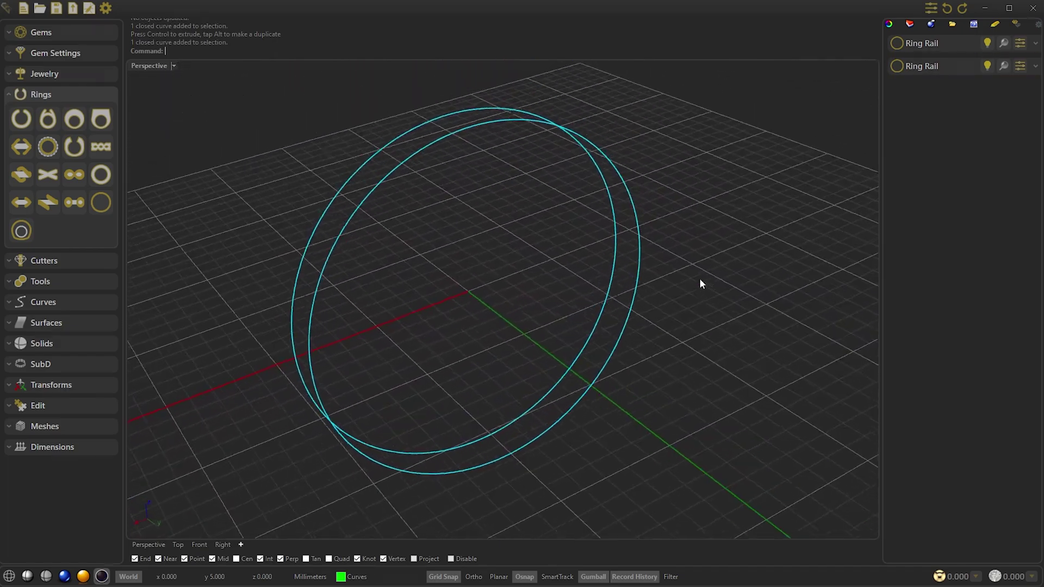
pyautogui.moveTo(699, 278); pyautogui.dragTo(524, 154, button='right')
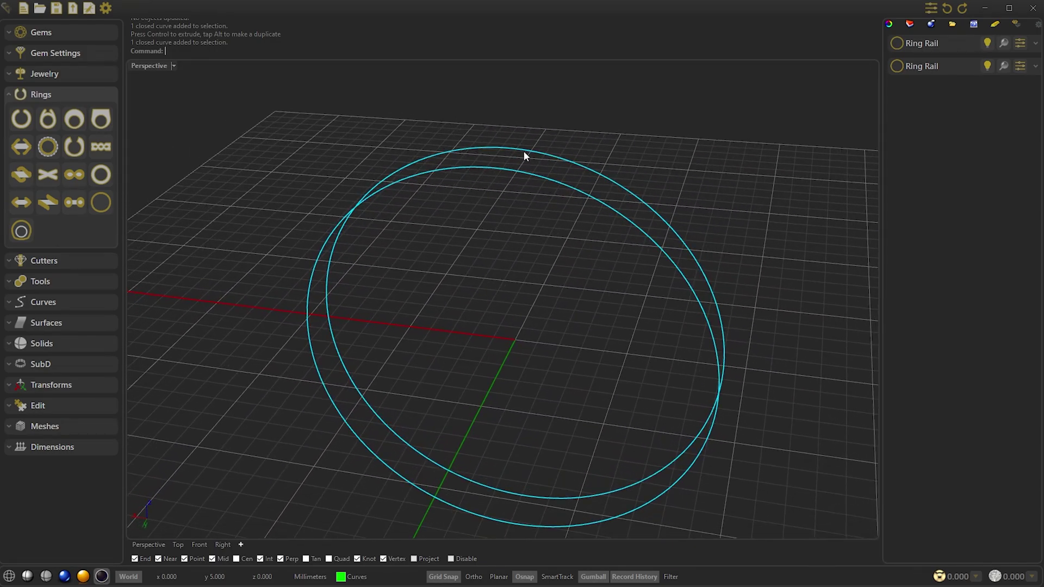
# Divide the ring rail at the origin into 22 segments with points marking the divisions
pyautogui.click(528, 151)
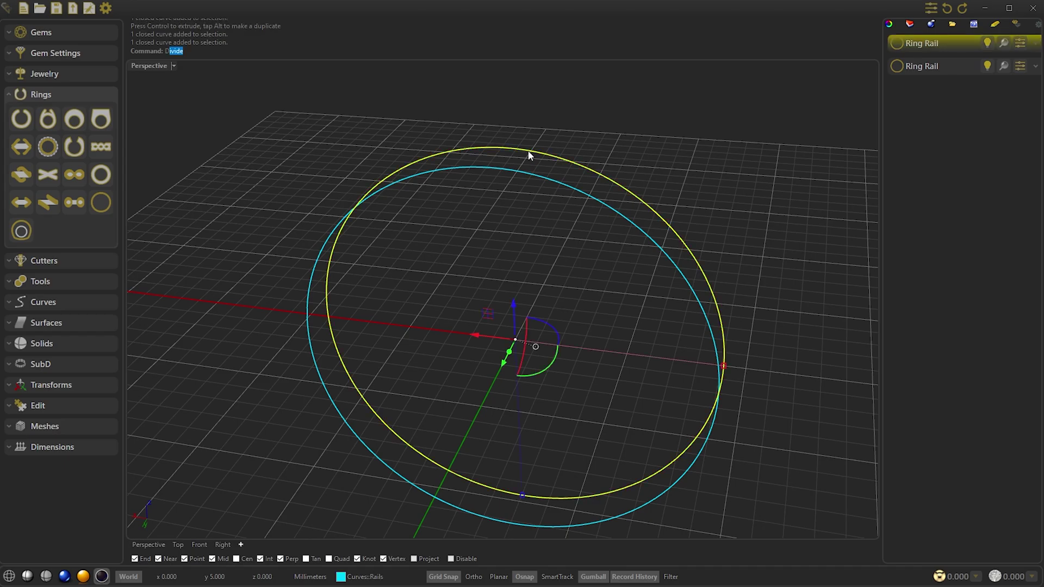
pyautogui.write('Divide')
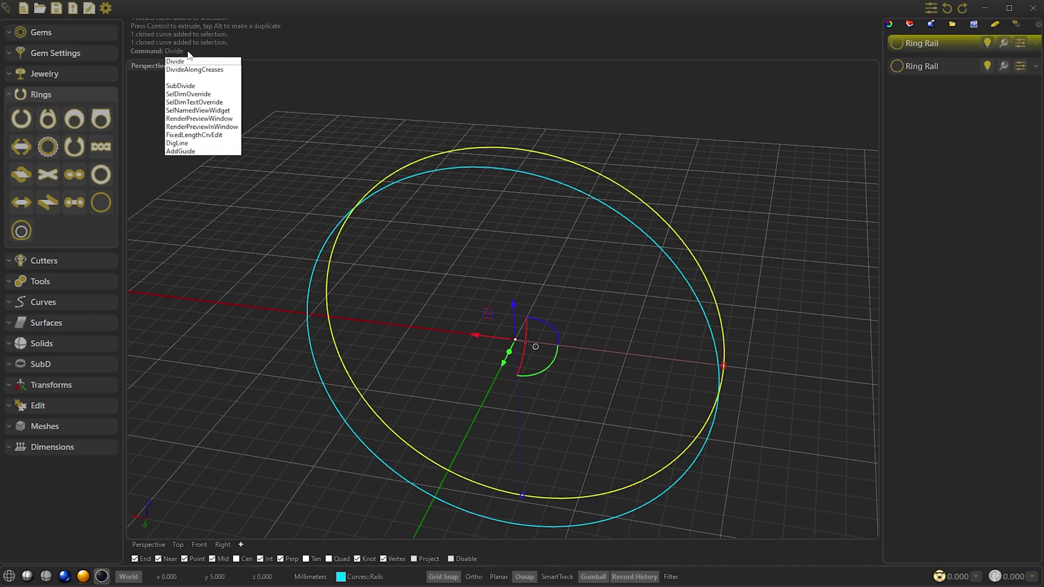
pyautogui.press('Return')
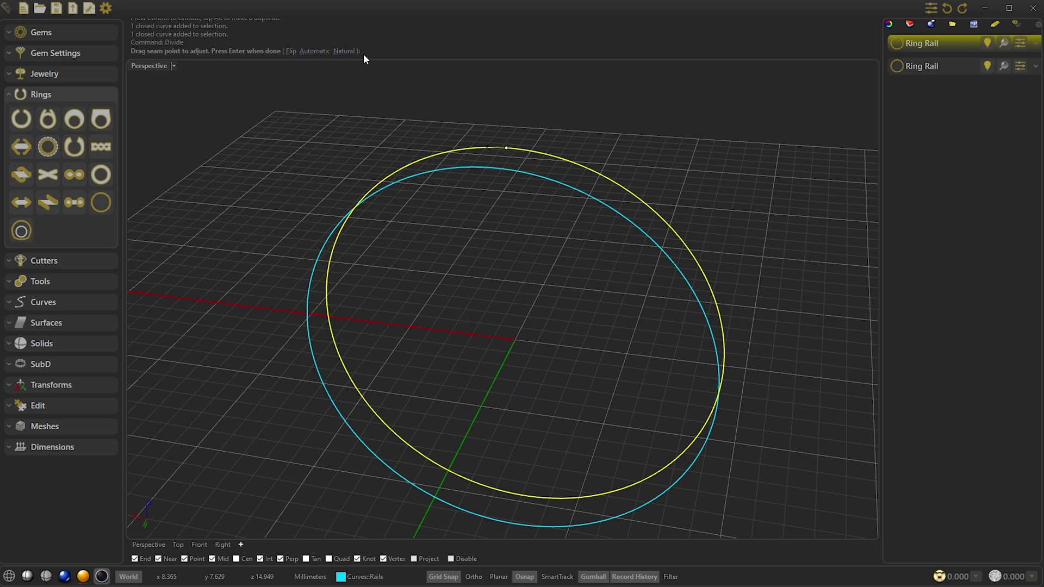
pyautogui.press('Return')
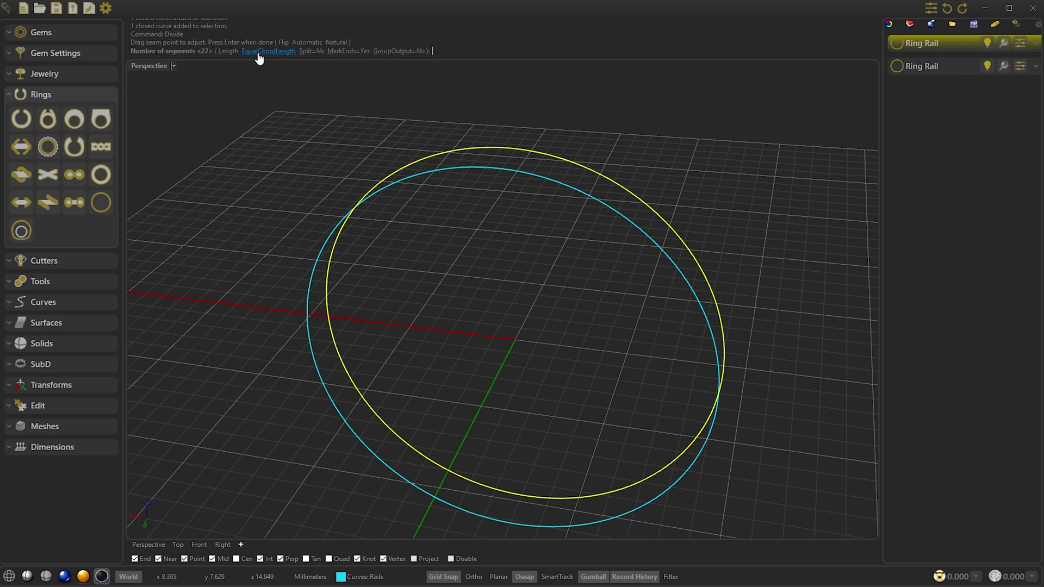
pyautogui.write('22')
pyautogui.press('Return')
pyautogui.click(527, 100)
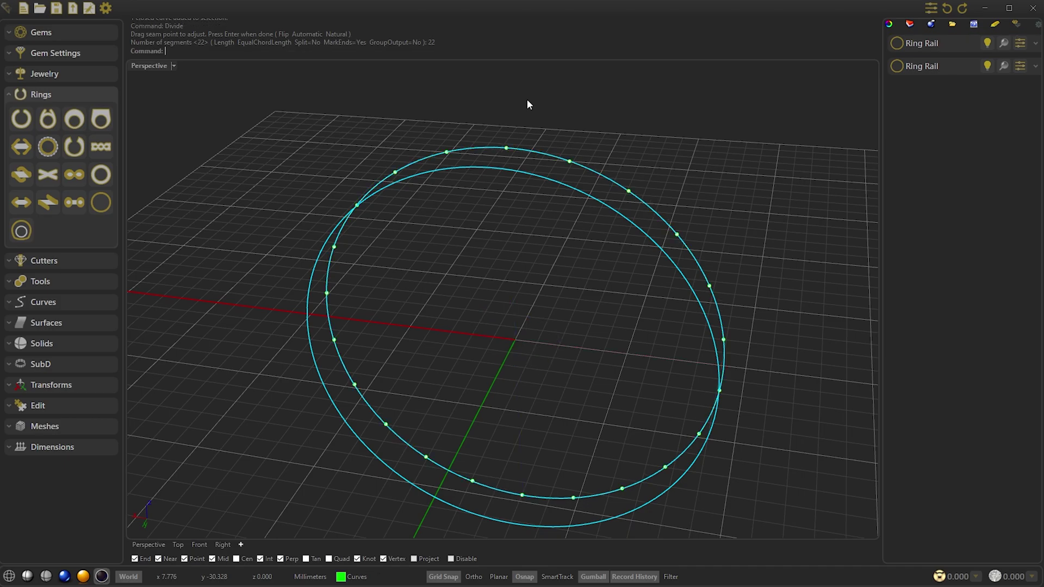
# Start an adjustable curve blend from the top of the offset rail to a point on the divided rail
pyautogui.moveTo(528, 142)
pyautogui.mouseDown(button='right')
pyautogui.moveTo(500, 154)
pyautogui.moveTo(531, 149)
pyautogui.mouseUp(button='right')
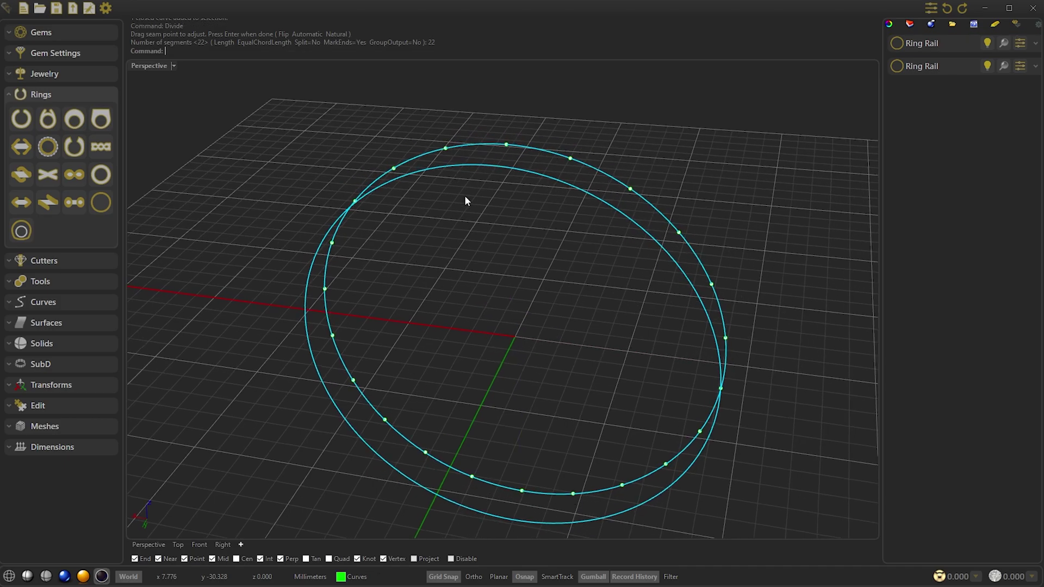
pyautogui.moveTo(465, 201); pyautogui.dragTo(487, 158, button='right')
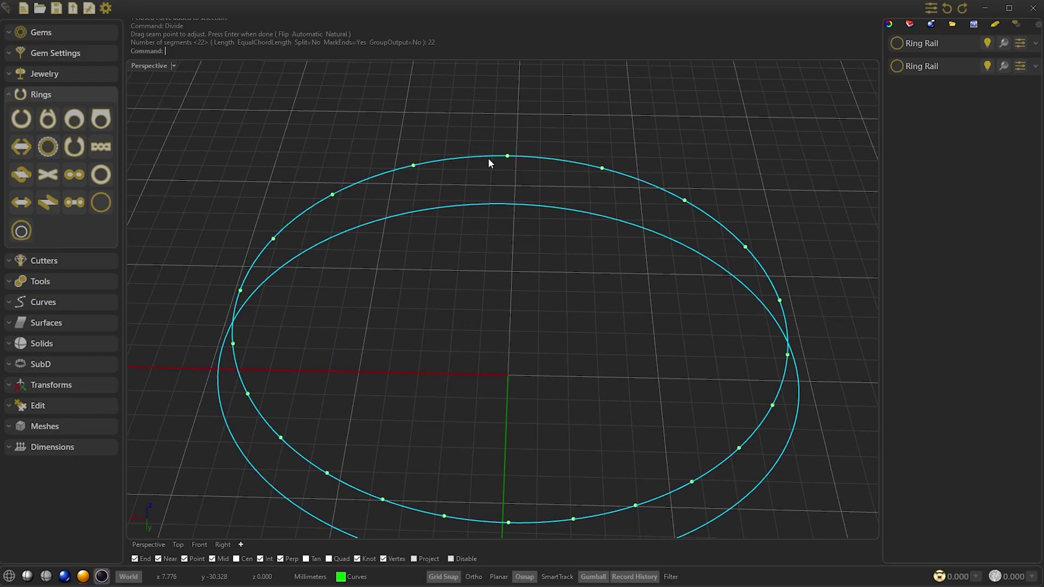
pyautogui.click(81, 302)
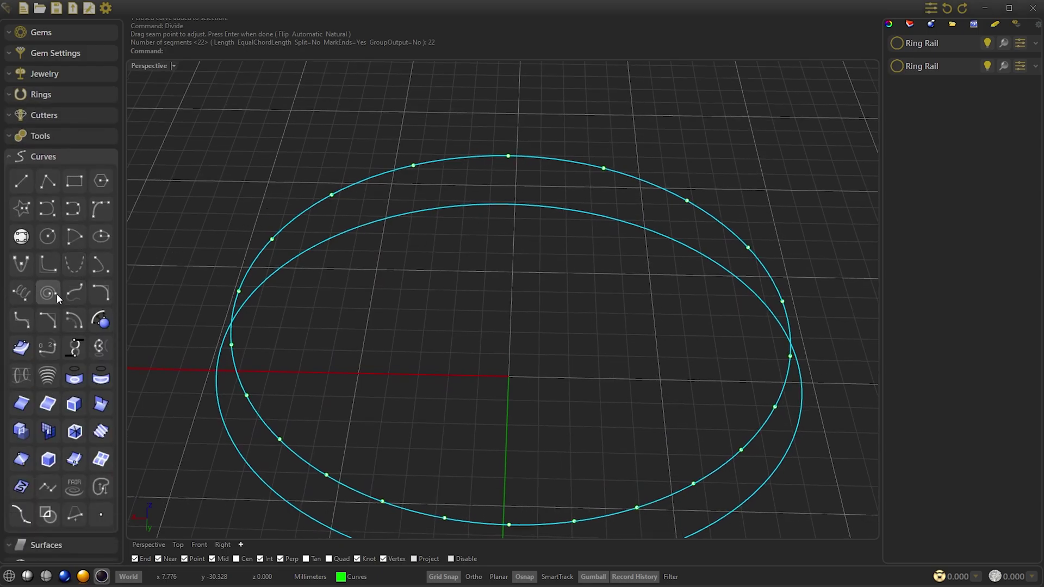
pyautogui.click(47, 349)
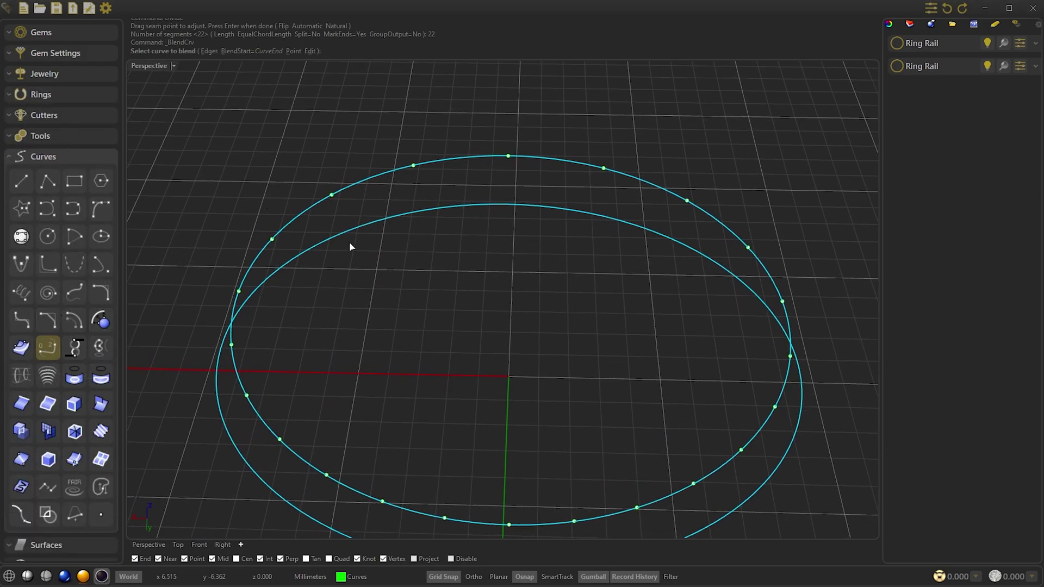
pyautogui.click(509, 204)
pyautogui.click(468, 158)
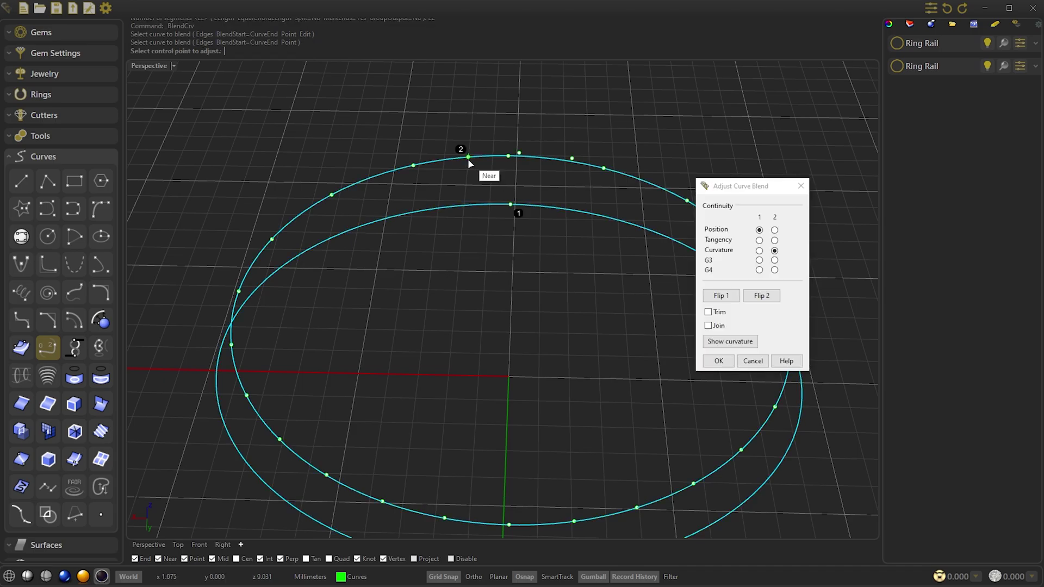
# Switch to shaded display and snap blend end 2 to the division point beside the top and end 1 to the offset rail's top end point
pyautogui.click(31, 577)
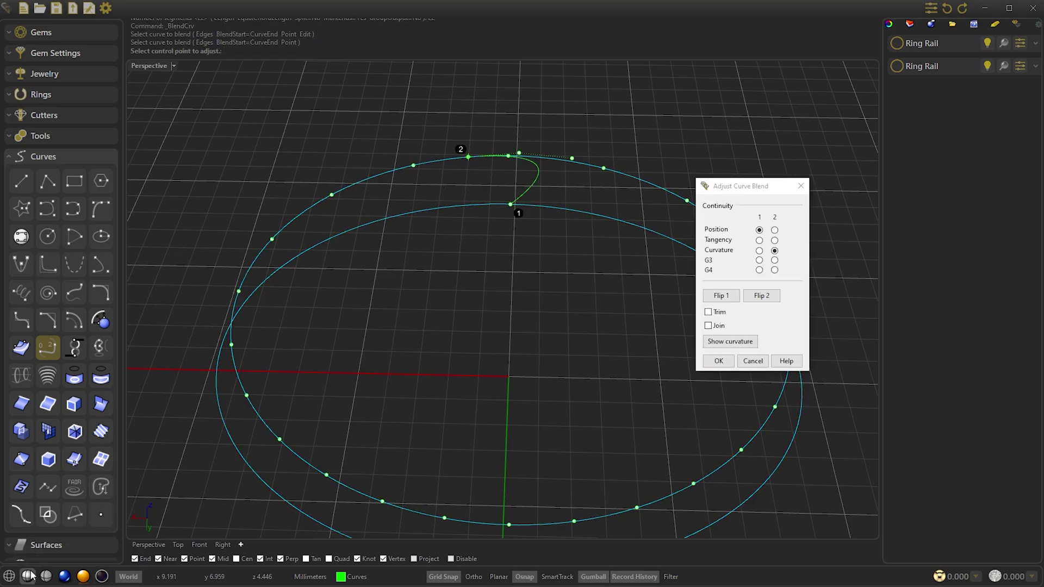
pyautogui.scroll(3, 514, 217)
pyautogui.scroll(3, 517, 216)
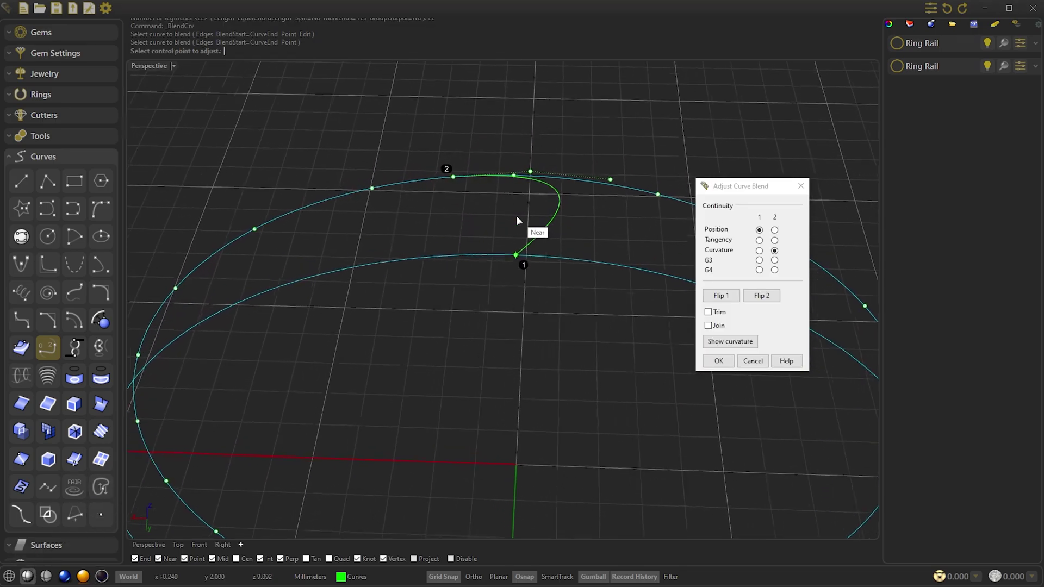
pyautogui.click(449, 178)
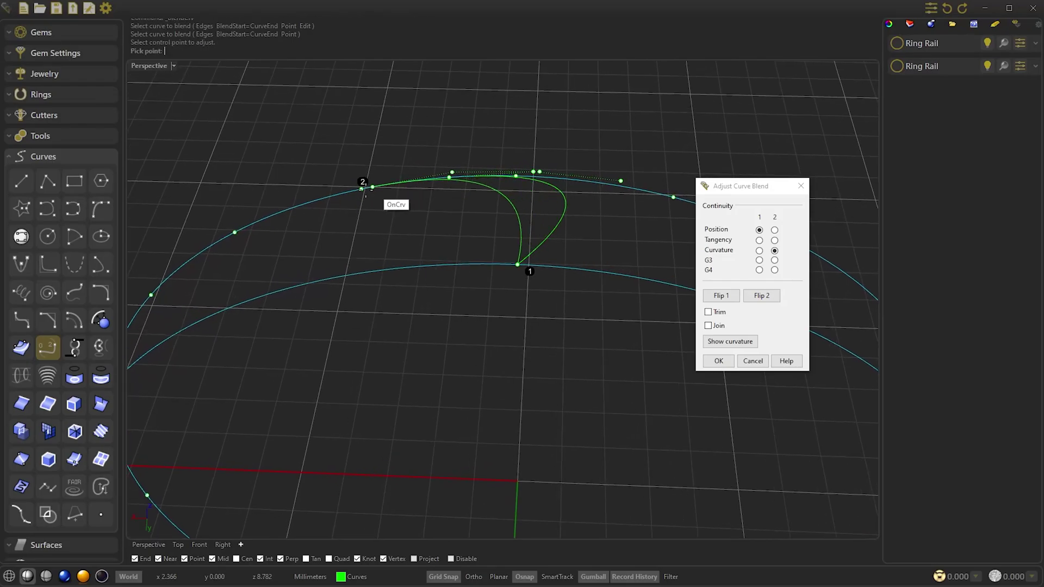
pyautogui.click(517, 264)
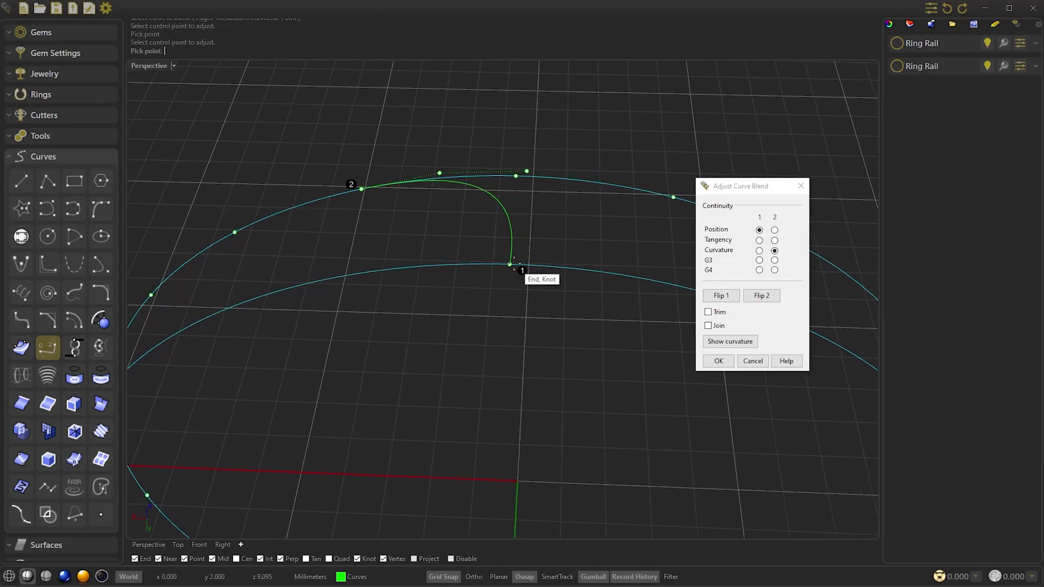
# Move the blend's outer handle from end 2 onto the division point at the top of the divided rail
pyautogui.click(518, 174)
pyautogui.click(525, 170)
pyautogui.moveTo(525, 170); pyautogui.dragTo(539, 216, button='right')
pyautogui.click(518, 175)
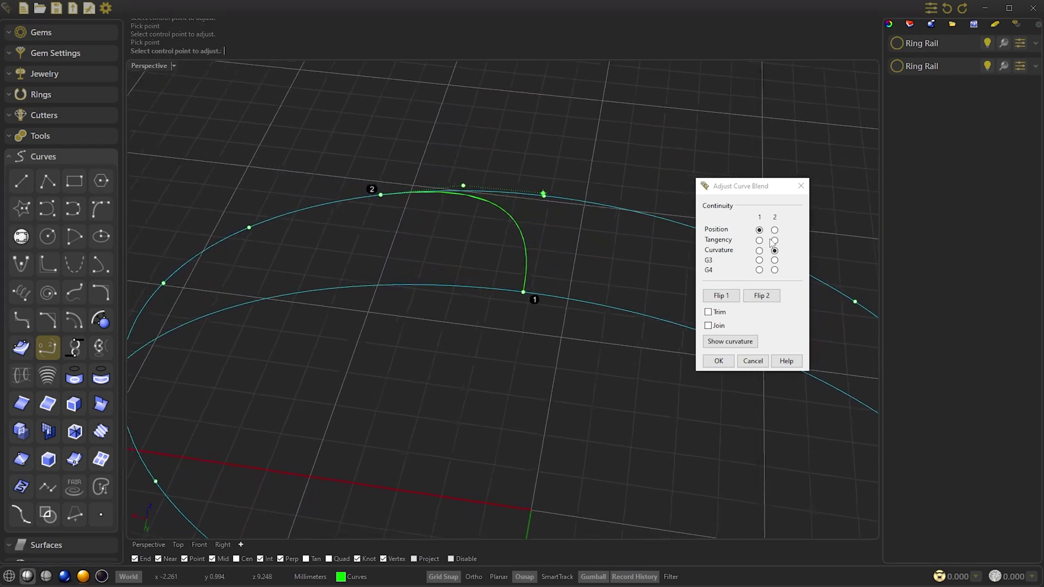
pyautogui.moveTo(772, 243); pyautogui.dragTo(777, 251, button='right')
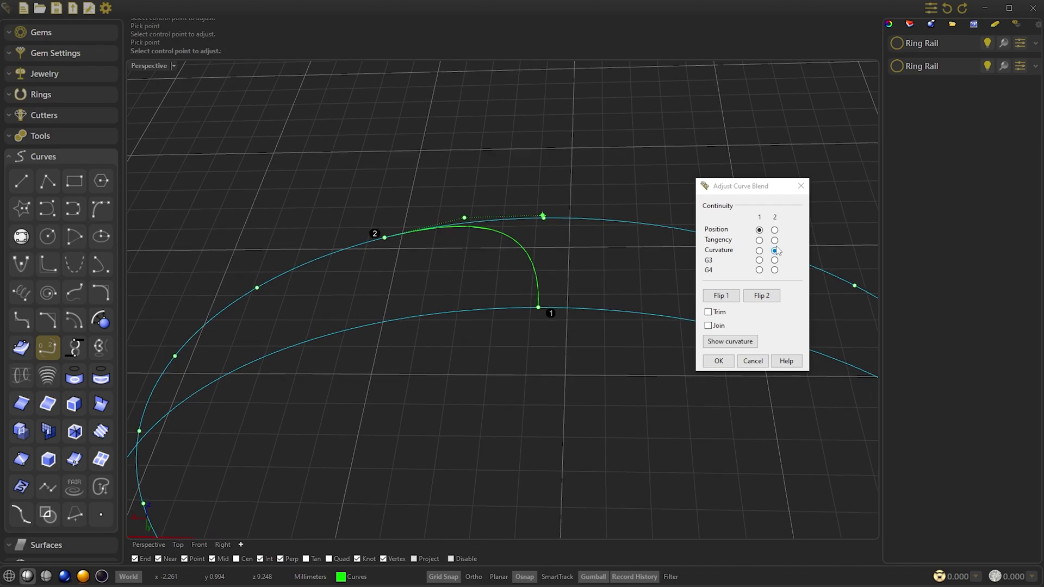
# Set the blend's continuity to Curvature at end 1 and Position at end 2, flip end 1, and reposition its outer handle
pyautogui.click(759, 251)
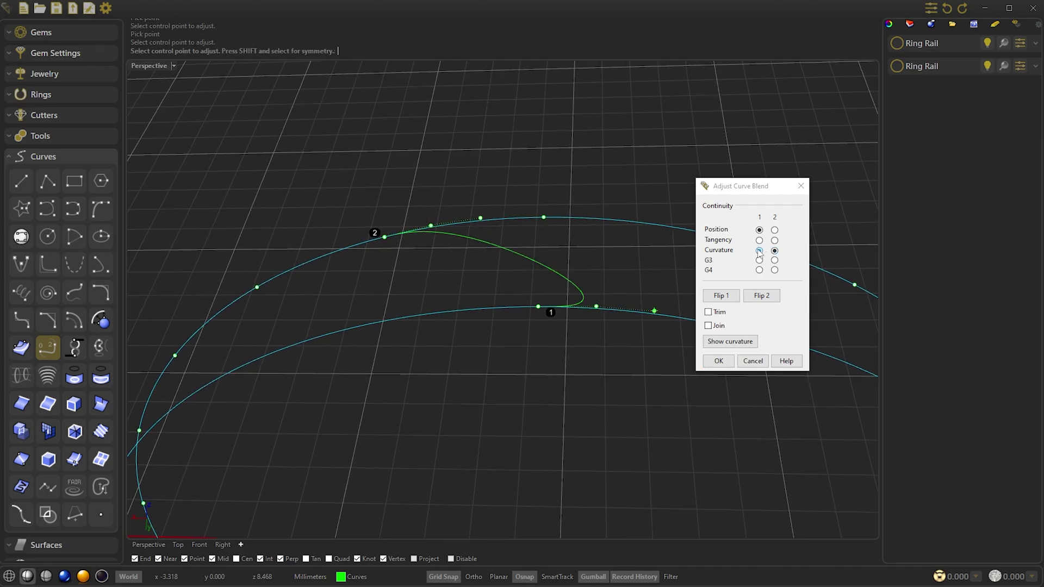
pyautogui.click(775, 230)
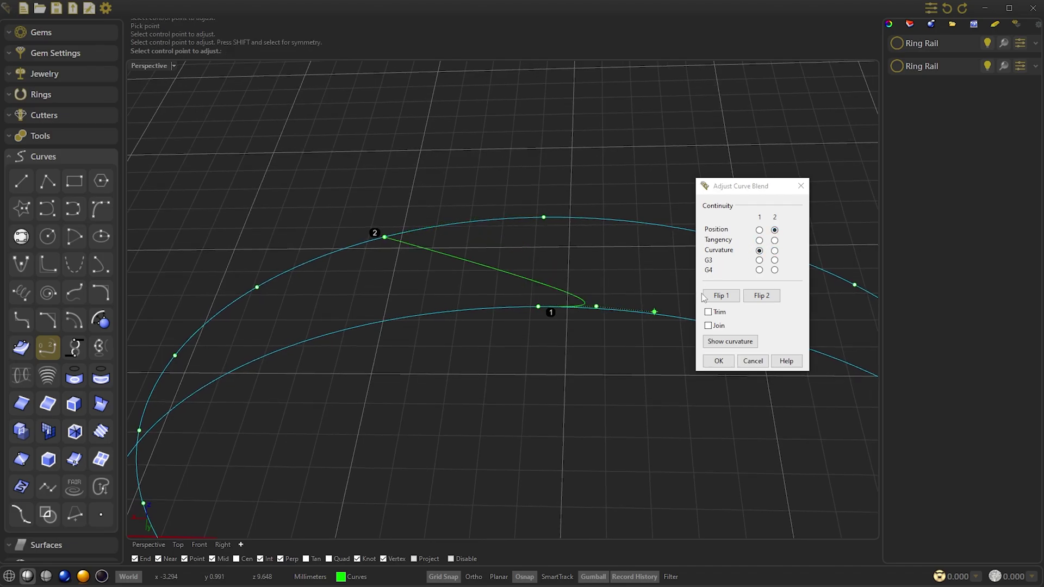
pyautogui.click(721, 296)
pyautogui.moveTo(652, 315); pyautogui.dragTo(501, 289, button='right')
pyautogui.click(501, 287)
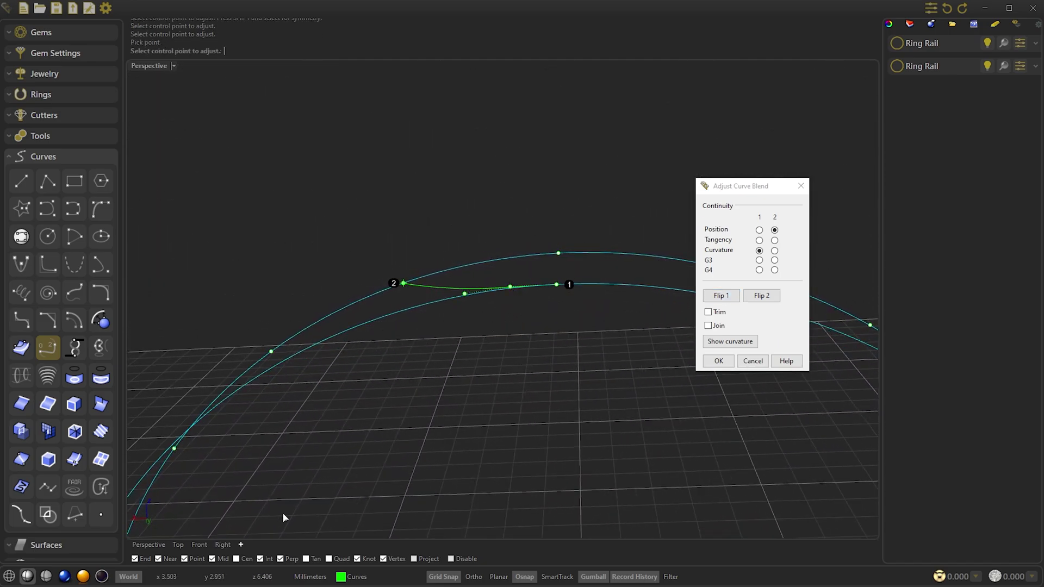
# In the Front view, move the first blend's inner and outer handles so the curve follows the ring rail's arc
pyautogui.click(206, 547)
pyautogui.scroll(5, 547, 242)
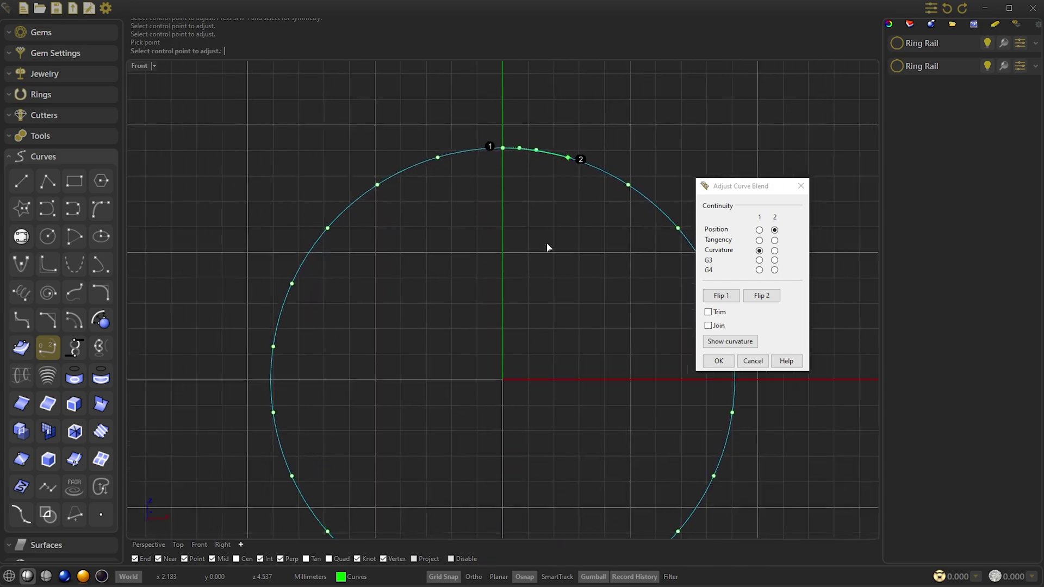
pyautogui.scroll(5, 546, 242)
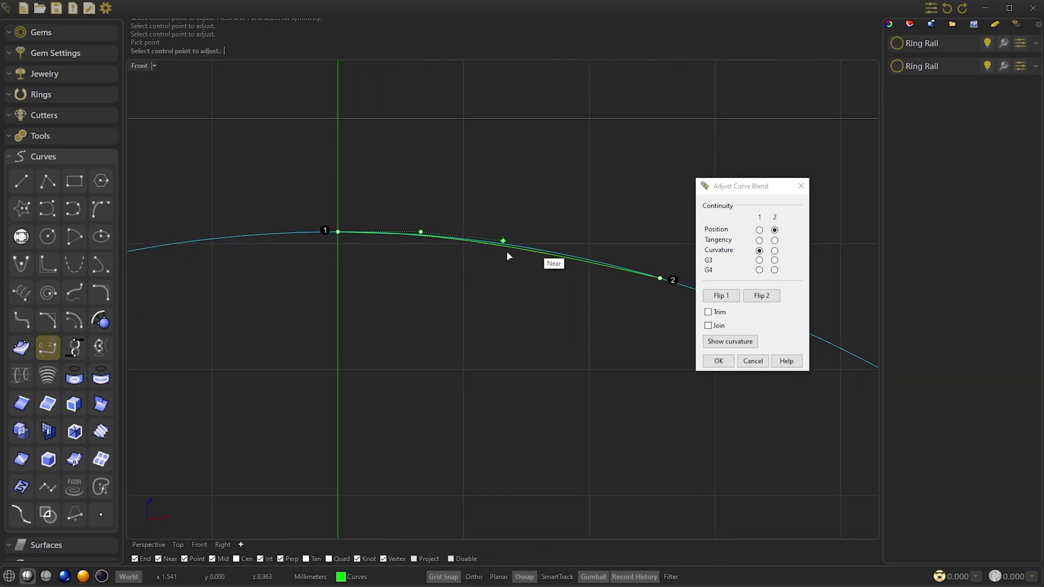
pyautogui.moveTo(405, 230); pyautogui.dragTo(420, 231)
pyautogui.scroll(4, 532, 242)
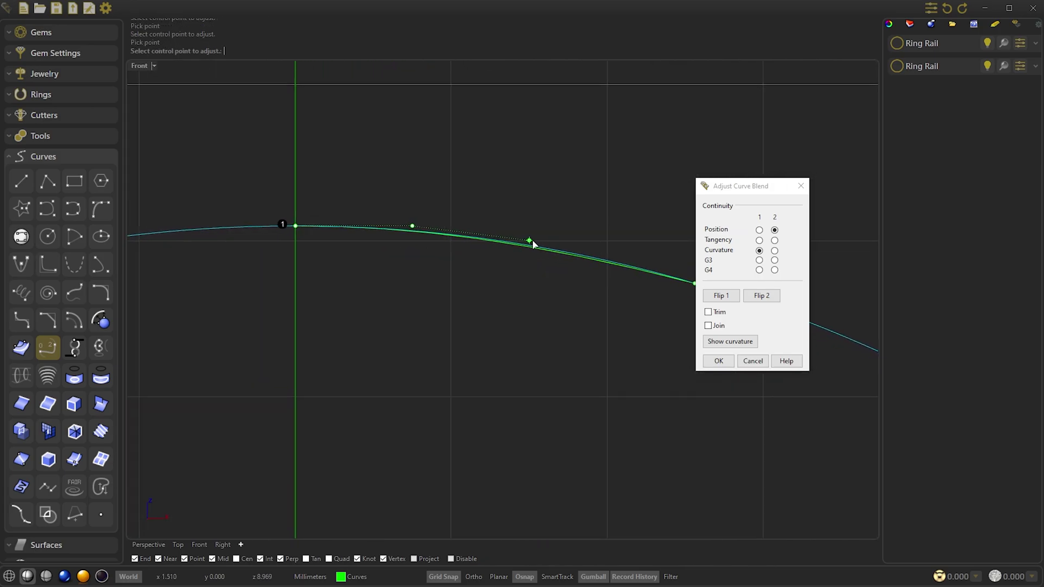
pyautogui.moveTo(523, 226); pyautogui.dragTo(552, 223)
pyautogui.scroll(1, 561, 224)
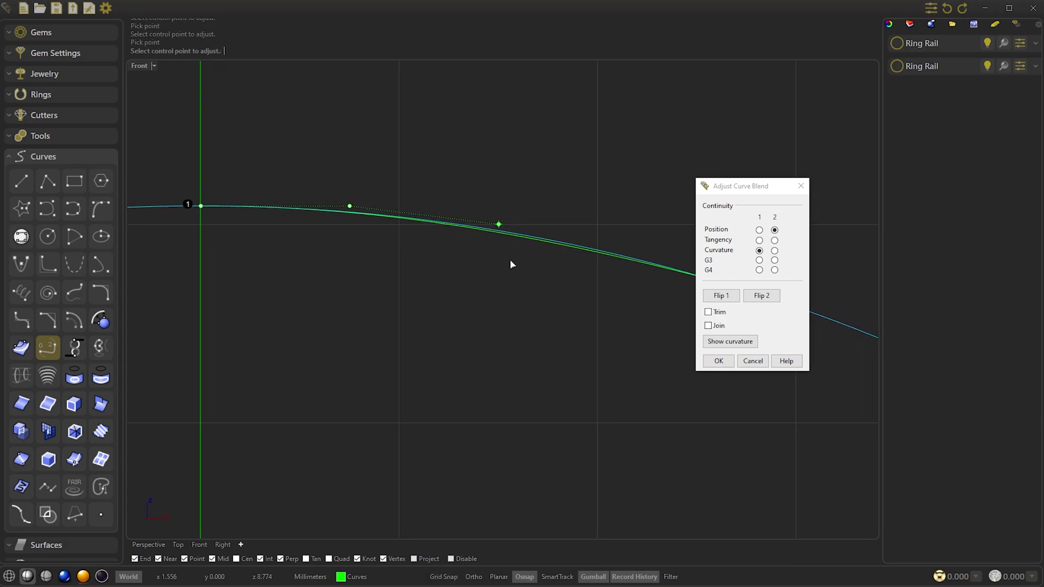
# Fine-tune both handles of the first blend until it matches the rail's arc, and accept the blend
pyautogui.moveTo(500, 225); pyautogui.dragTo(534, 224)
pyautogui.scroll(3, 546, 247)
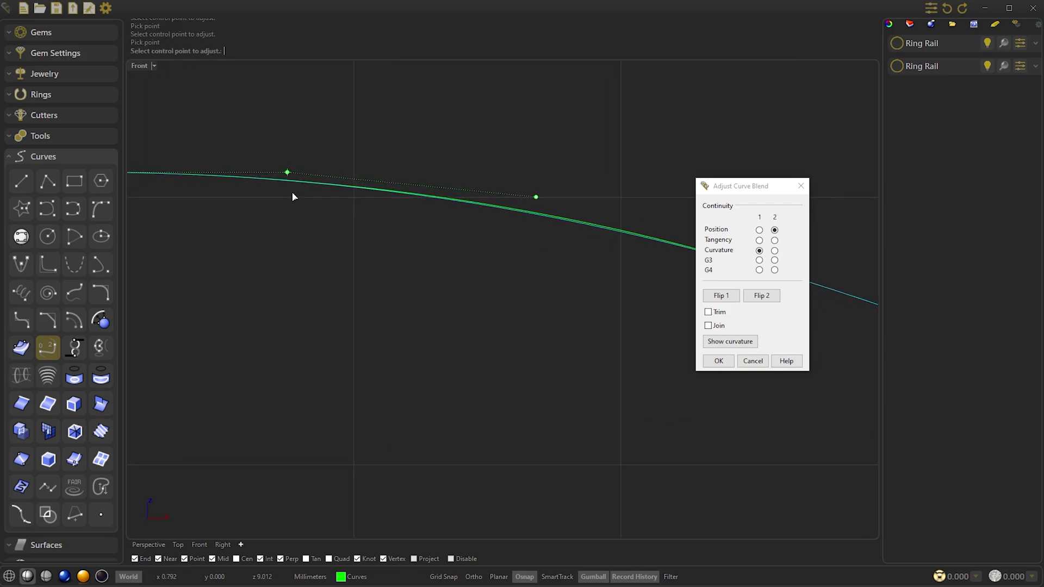
pyautogui.click(287, 172)
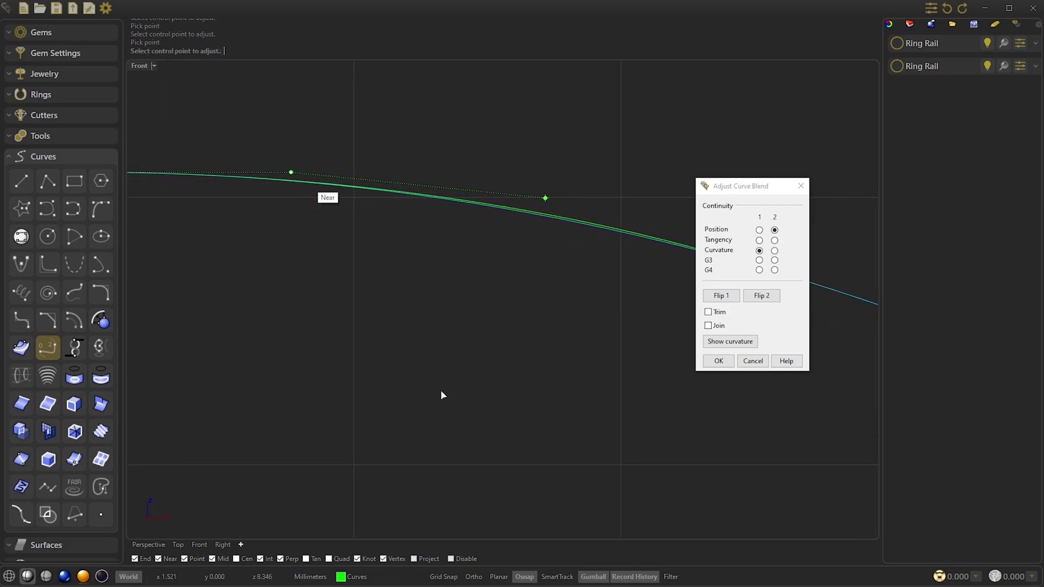
pyautogui.scroll(-3, 143, 536)
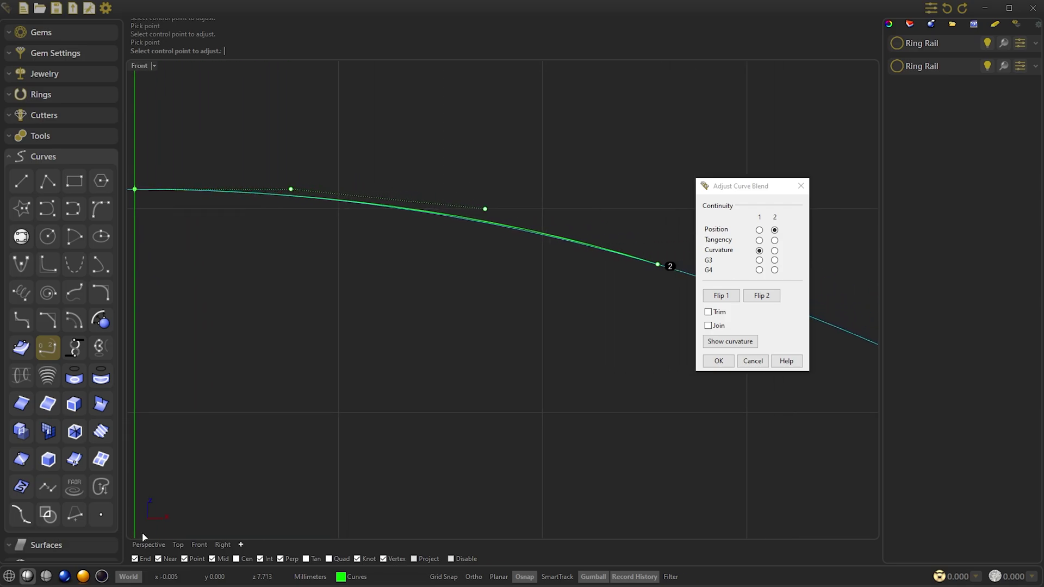
pyautogui.click(144, 544)
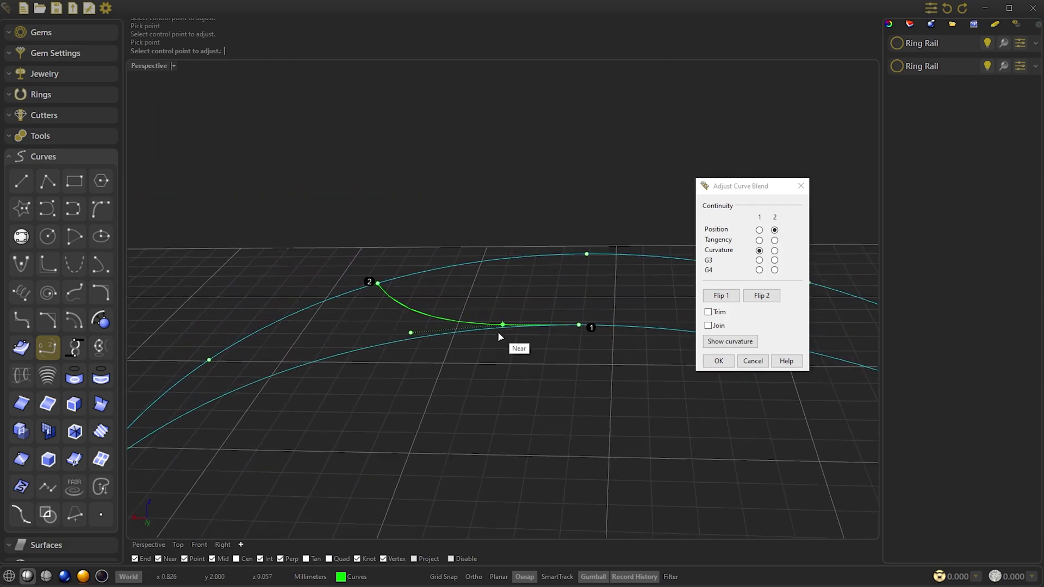
pyautogui.moveTo(498, 332); pyautogui.dragTo(638, 359, button='right')
pyautogui.click(716, 360)
# Start a second blend between the rails, with end 1 at the offset rail's top end point and end 2 at the first blend's division point
pyautogui.click(466, 196)
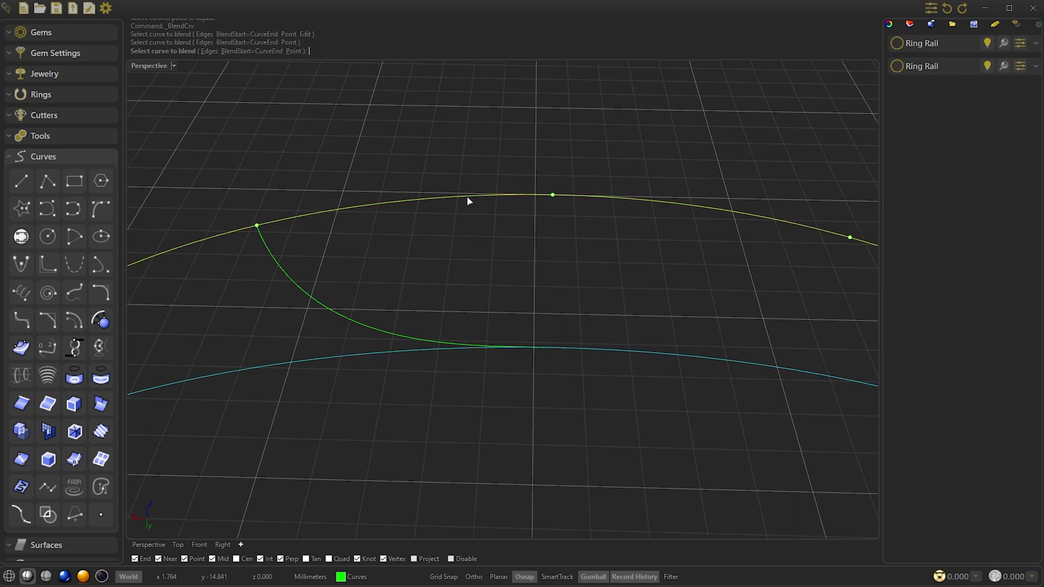
pyautogui.moveTo(644, 224); pyautogui.dragTo(524, 341, button='right')
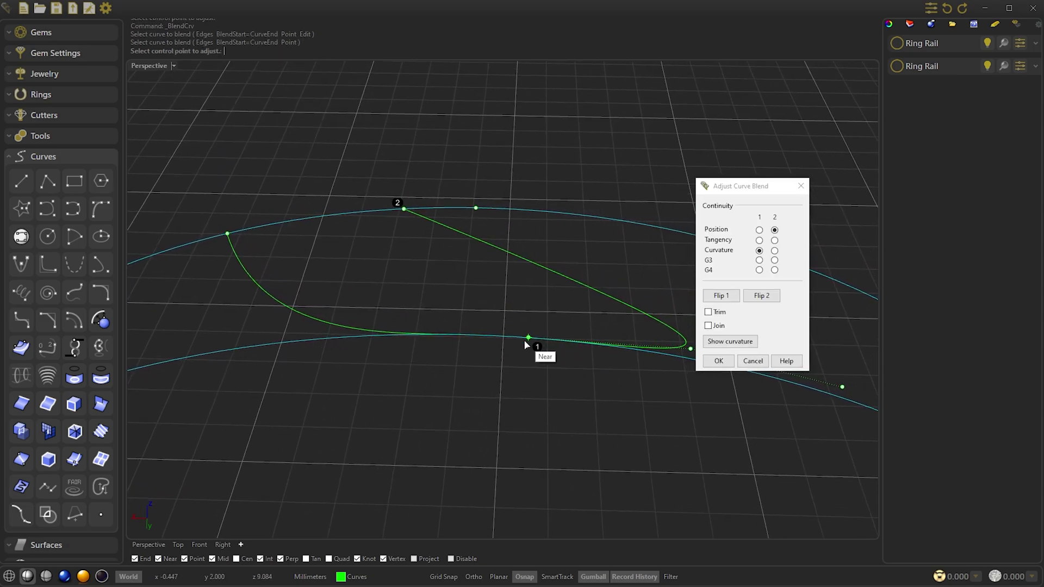
pyautogui.click(537, 338)
pyautogui.click(462, 335)
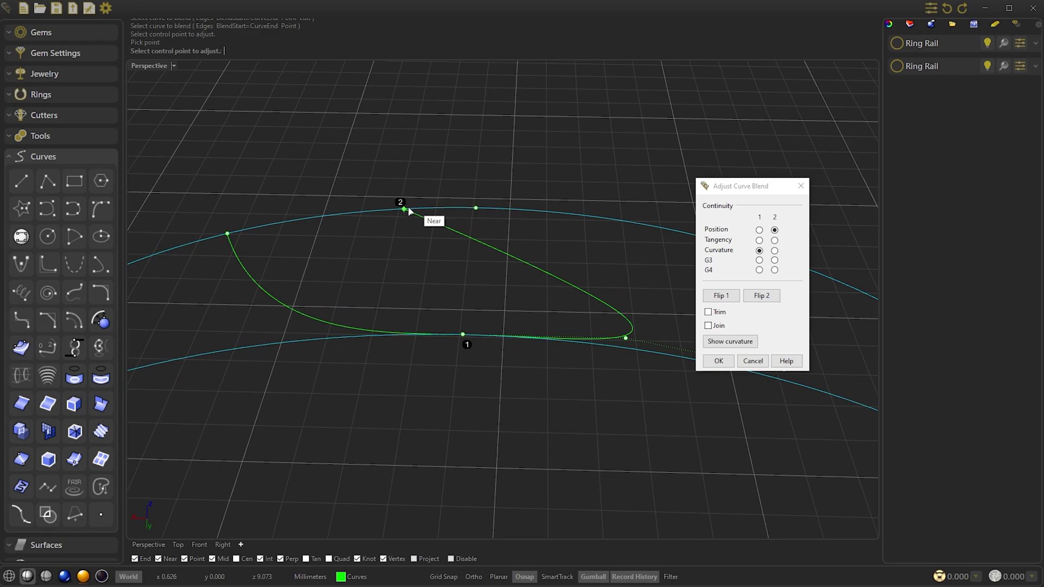
pyautogui.click(406, 208)
pyautogui.click(227, 234)
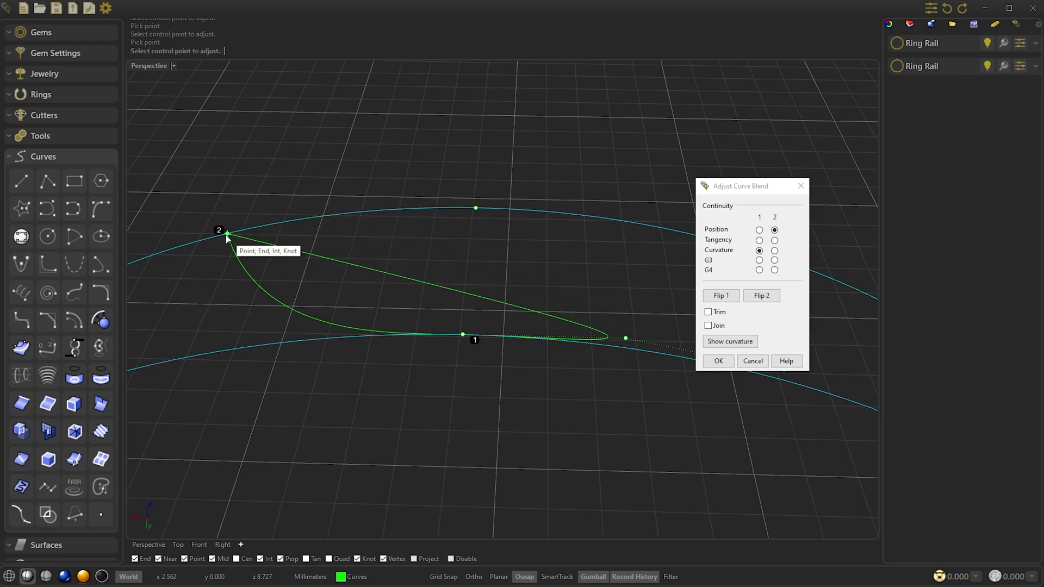
# Flip the second blend's end 1, set continuity to Position at end 1 and Curvature at end 2, and shorten the end 2 handle
pyautogui.click(731, 297)
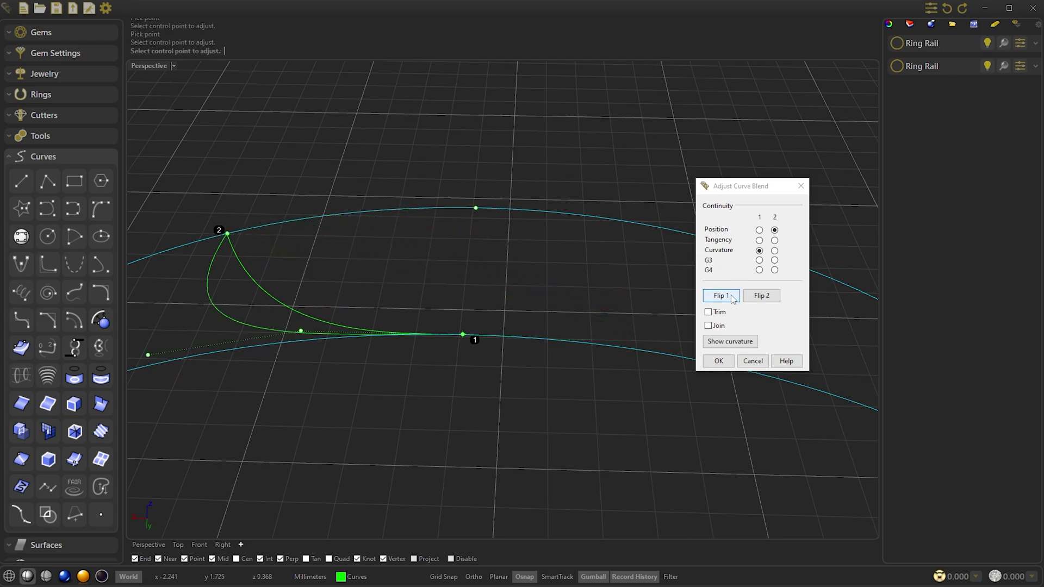
pyautogui.click(758, 230)
pyautogui.click(774, 251)
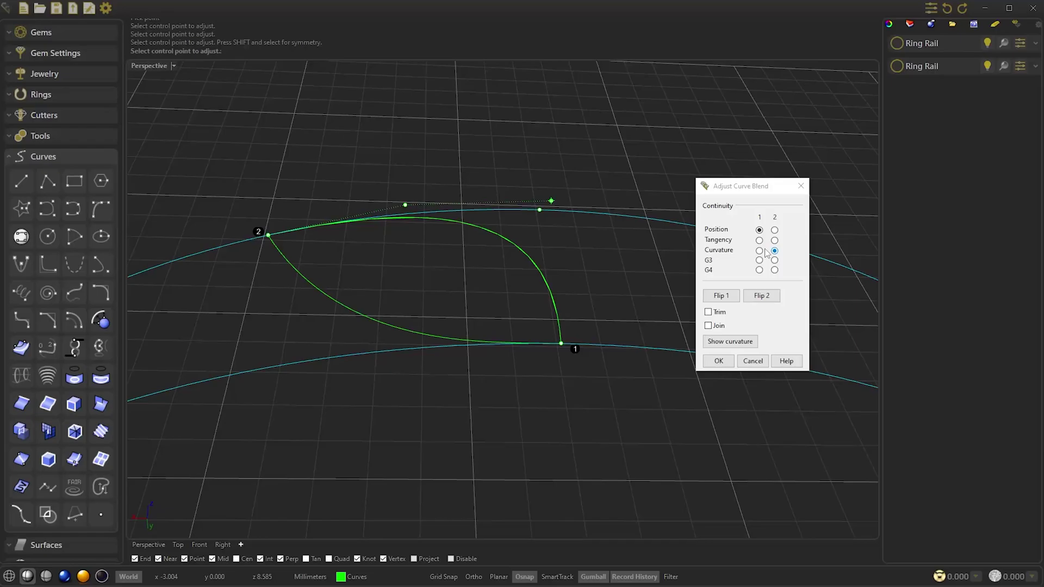
pyautogui.click(413, 204)
pyautogui.click(386, 208)
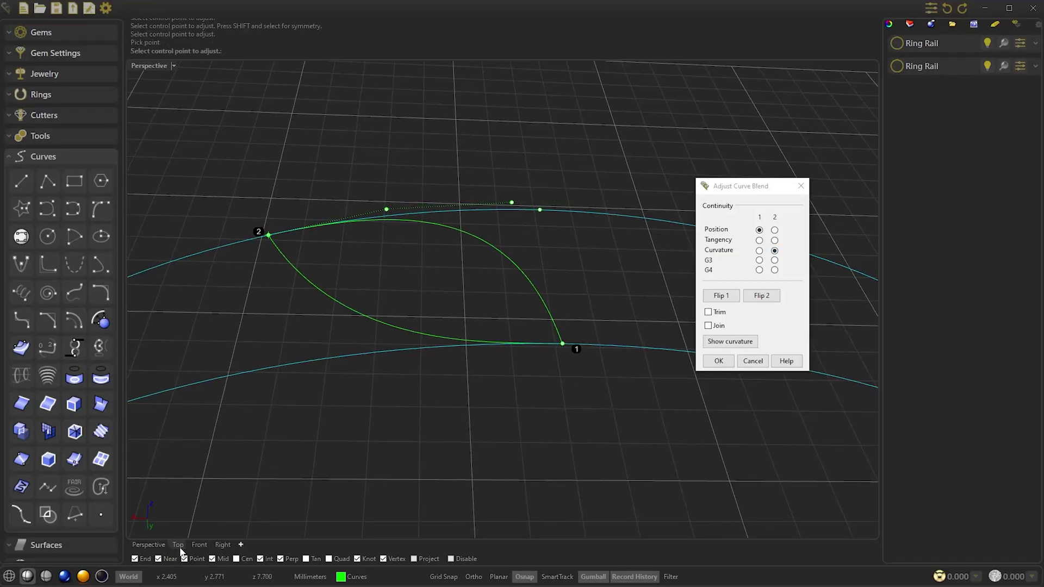
# In the Front view, reposition the second blend's two handles to bring the curve closer to the ring rail's arc
pyautogui.click(199, 546)
pyautogui.scroll(2, 447, 218)
pyautogui.moveTo(446, 220); pyautogui.dragTo(460, 222)
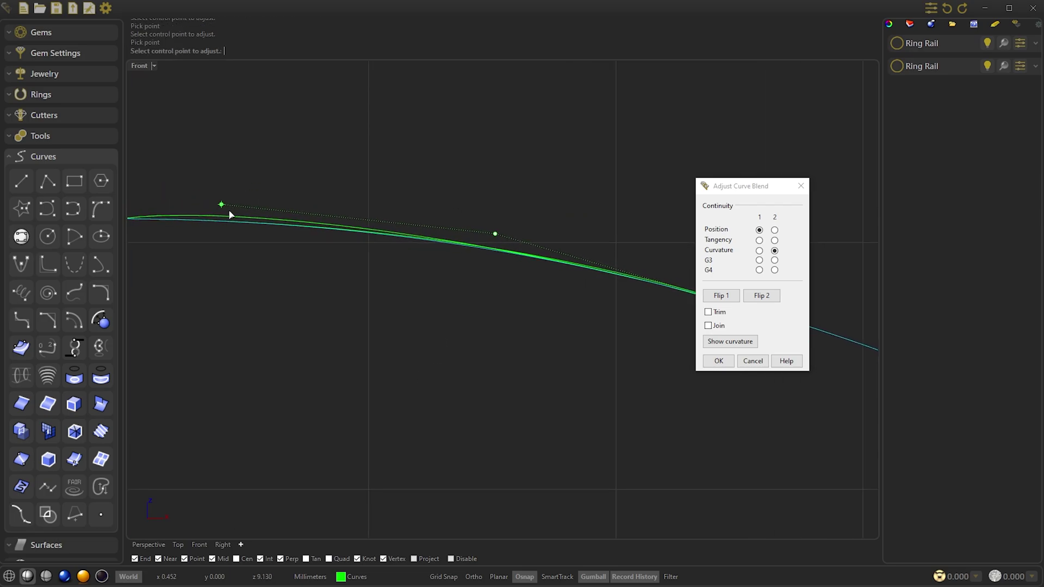
pyautogui.moveTo(259, 194); pyautogui.dragTo(304, 206)
pyautogui.moveTo(455, 215); pyautogui.dragTo(442, 213)
pyautogui.moveTo(445, 269); pyautogui.dragTo(464, 245, button='right')
pyautogui.scroll(8, 464, 246)
pyautogui.moveTo(467, 99); pyautogui.dragTo(483, 102)
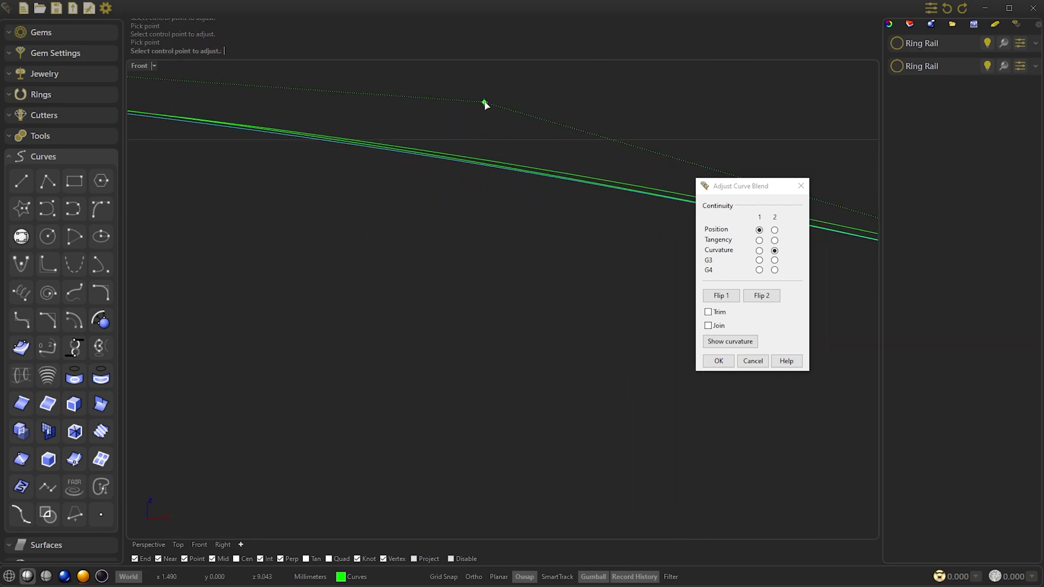
# Refine the second blend's outer handle near end 1 against the rail's arc and accept the blend
pyautogui.scroll(-6, 483, 103)
pyautogui.moveTo(195, 73); pyautogui.dragTo(362, 186, button='right')
pyautogui.scroll(-1, 361, 186)
pyautogui.moveTo(273, 191); pyautogui.dragTo(243, 182)
pyautogui.scroll(-3, 243, 182)
pyautogui.moveTo(243, 183); pyautogui.dragTo(331, 186, button='right')
pyautogui.moveTo(330, 186); pyautogui.dragTo(335, 183)
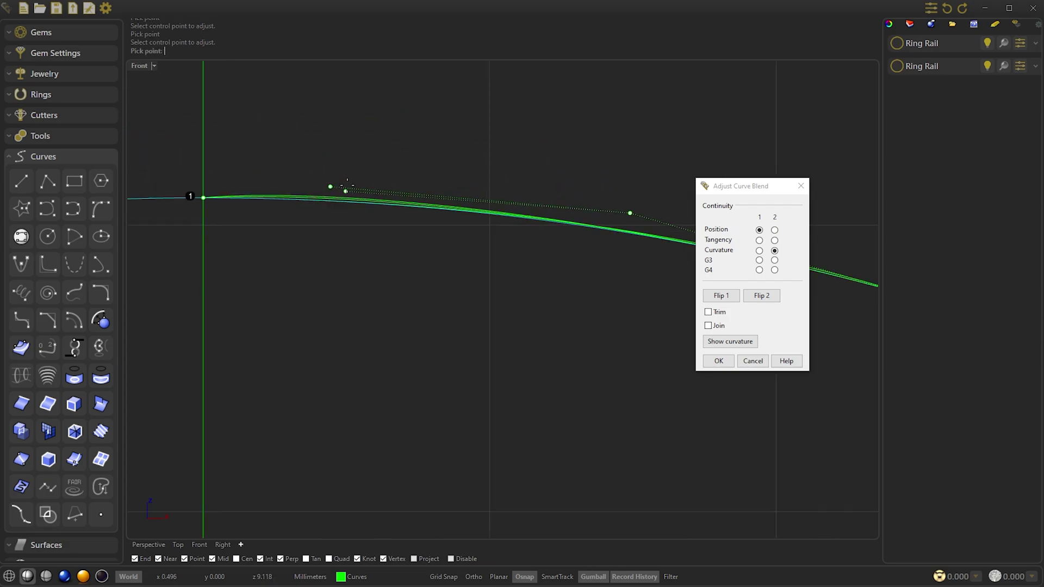
pyautogui.click(346, 186)
pyautogui.click(148, 544)
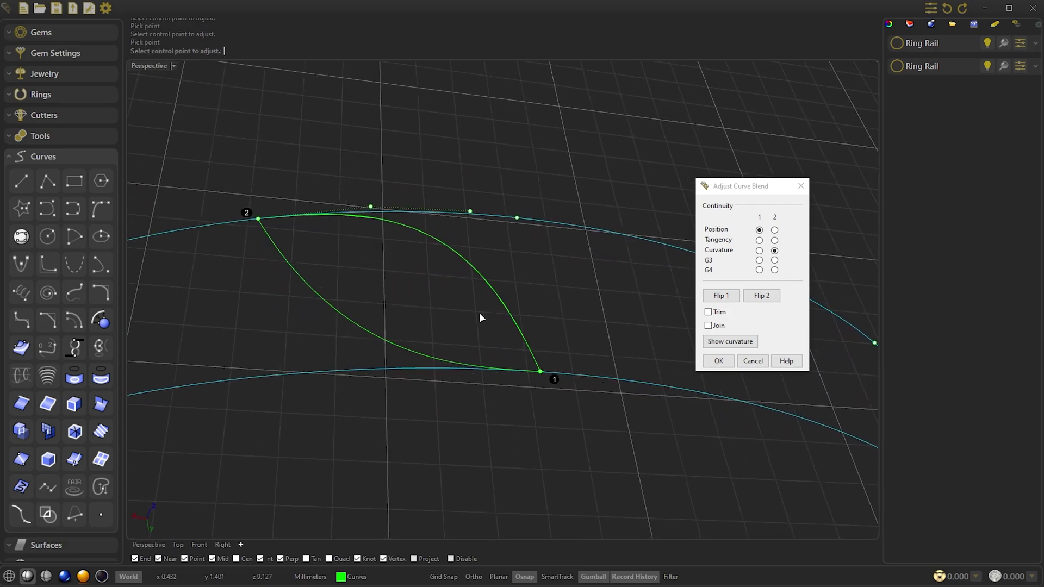
pyautogui.moveTo(479, 314); pyautogui.dragTo(680, 363, button='right')
pyautogui.click(717, 361)
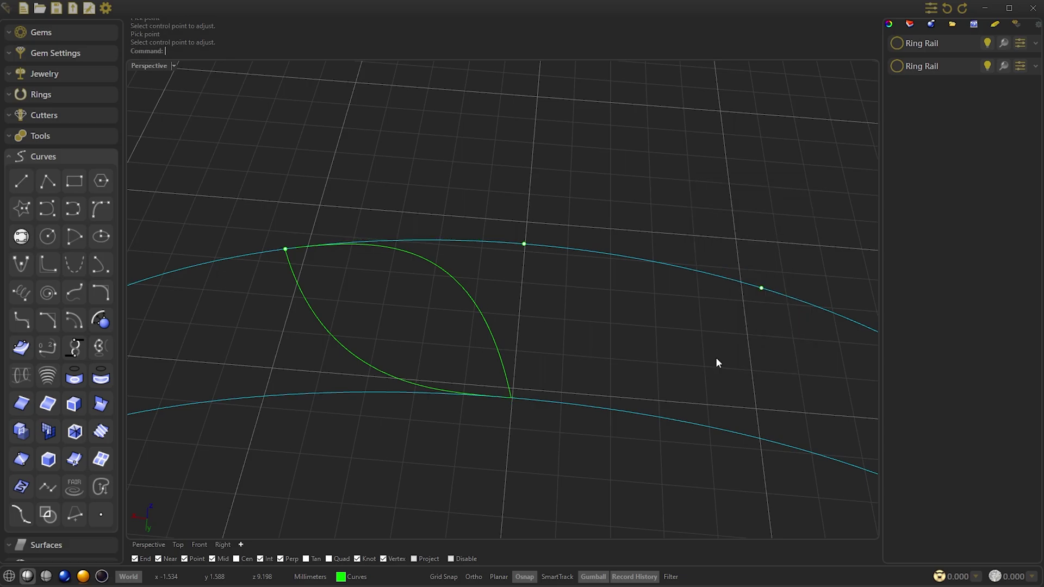
# Place profile 002 at the top of the offset ring rail with Profile Placer
pyautogui.moveTo(604, 315); pyautogui.dragTo(328, 259, button='right')
pyautogui.click(57, 136)
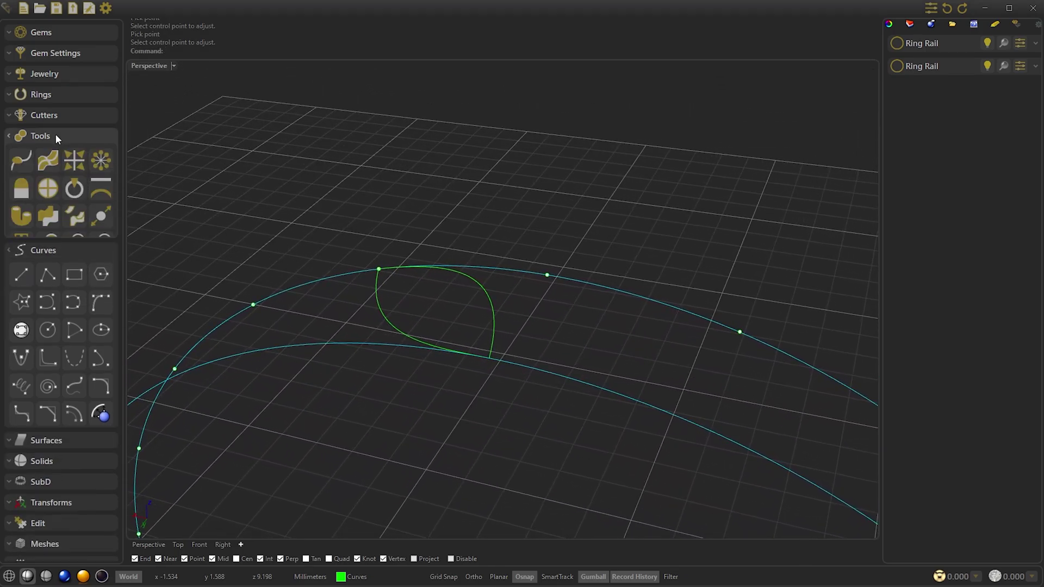
pyautogui.click(21, 162)
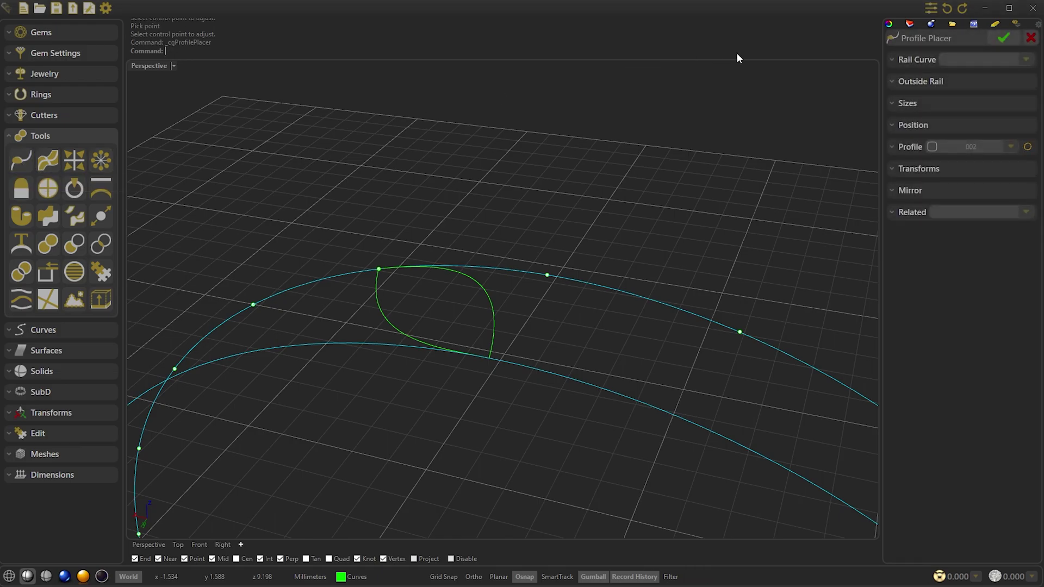
pyautogui.click(918, 60)
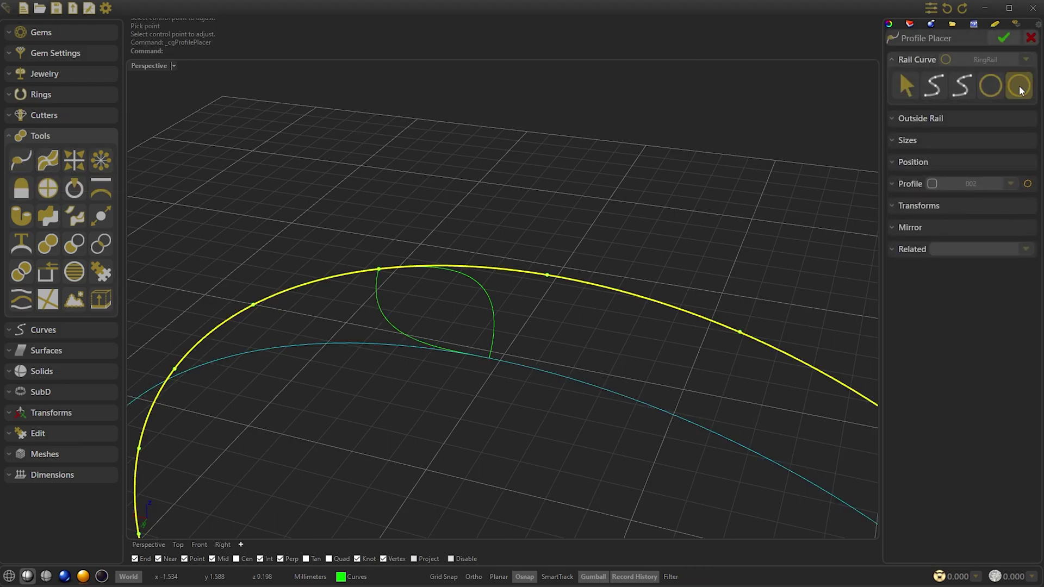
pyautogui.click(1019, 89)
pyautogui.click(996, 88)
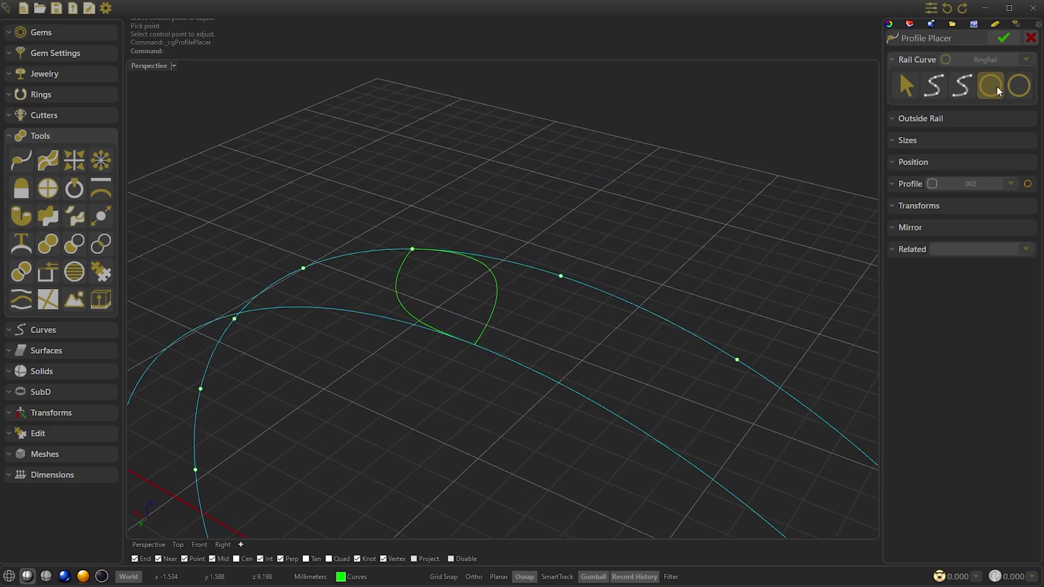
pyautogui.click(1002, 38)
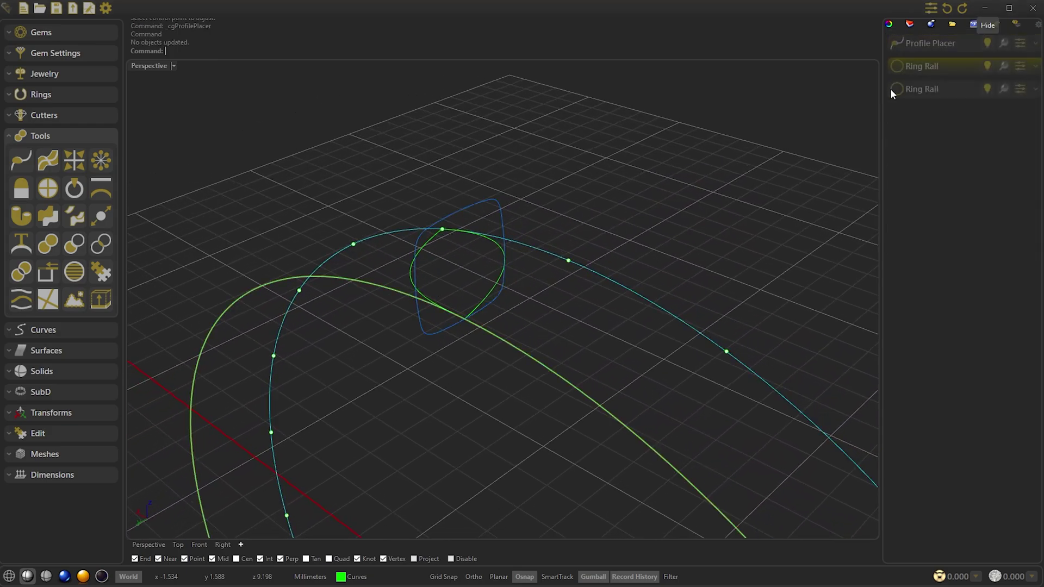
# Place a second profile 002 at the same point on the offset ring rail
pyautogui.click(924, 65)
pyautogui.click(918, 60)
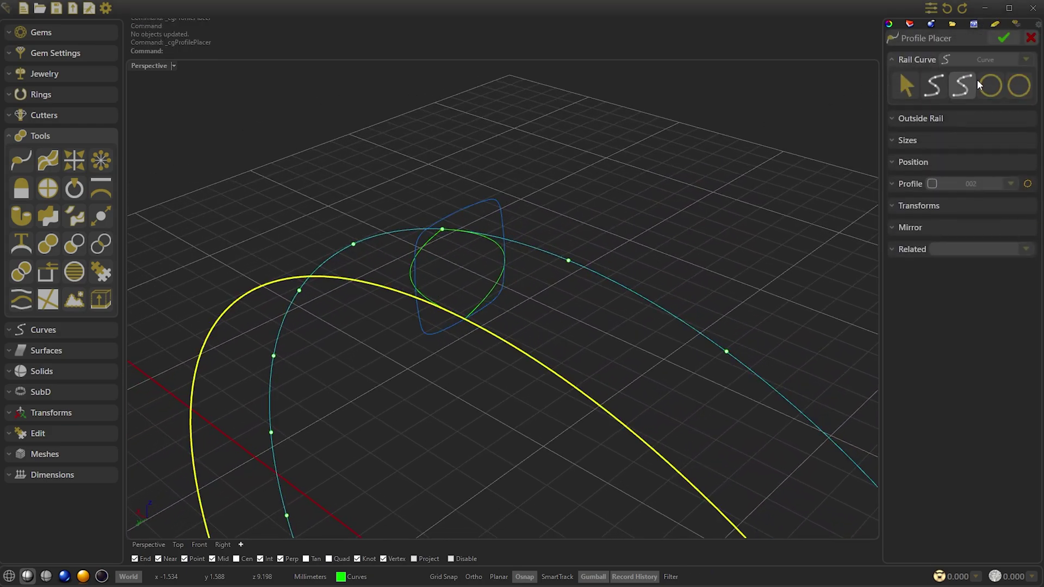
pyautogui.click(1000, 40)
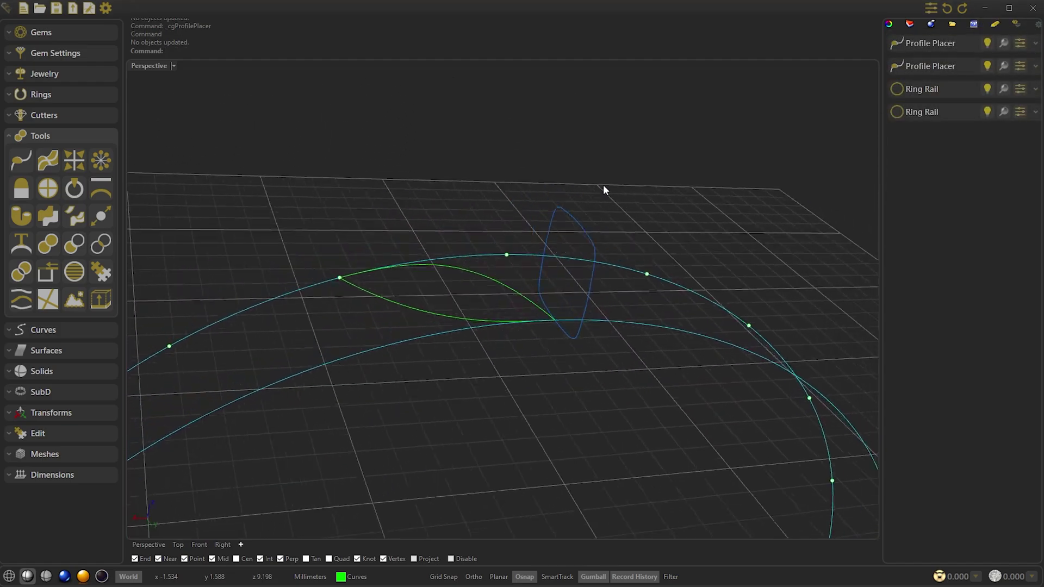
# Place a profile 002 on the divided rail, positioned at the division point where the two blends meet
pyautogui.press('Return')
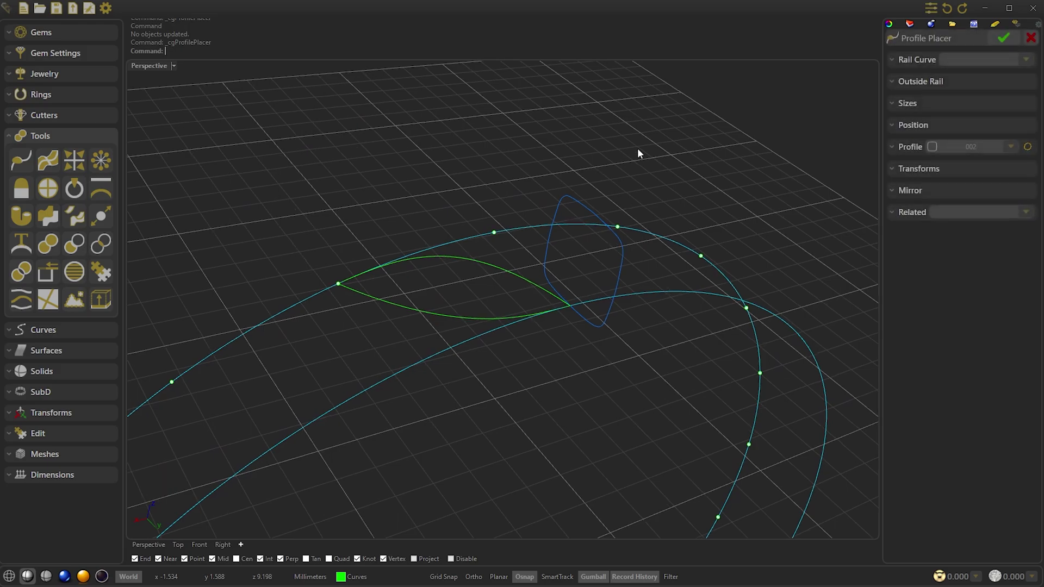
pyautogui.click(913, 58)
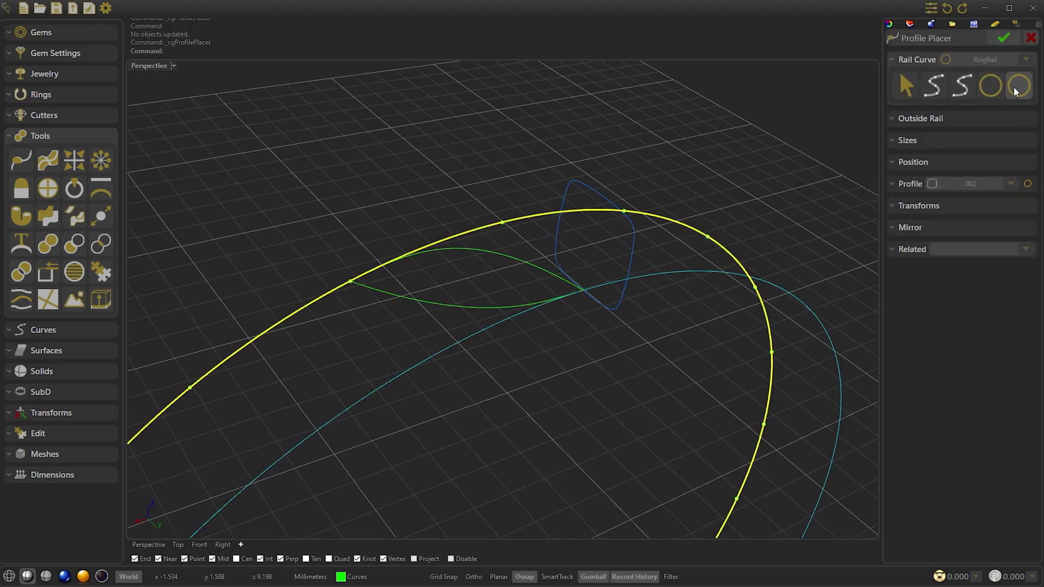
pyautogui.click(916, 162)
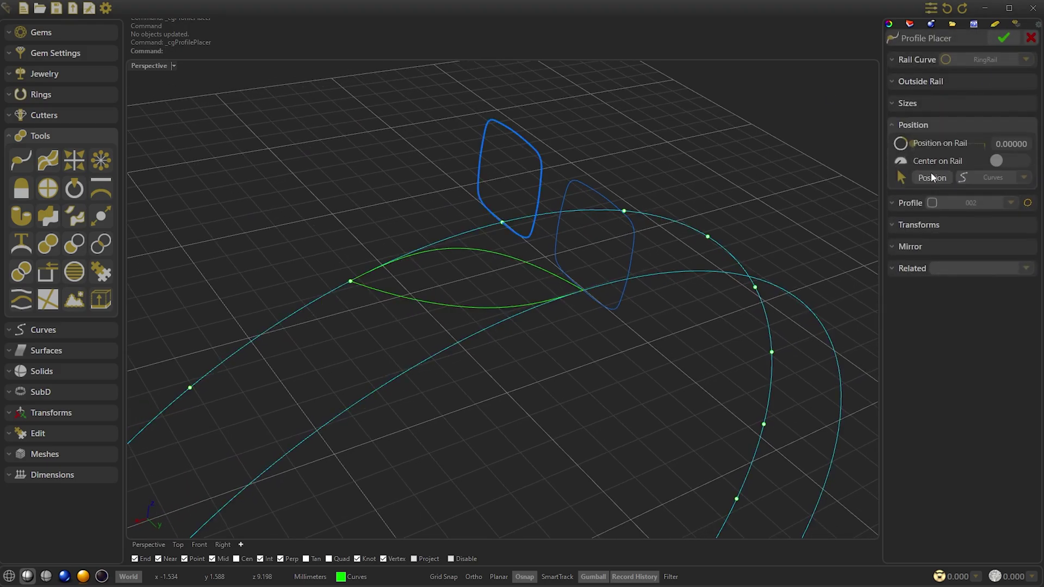
pyautogui.click(930, 177)
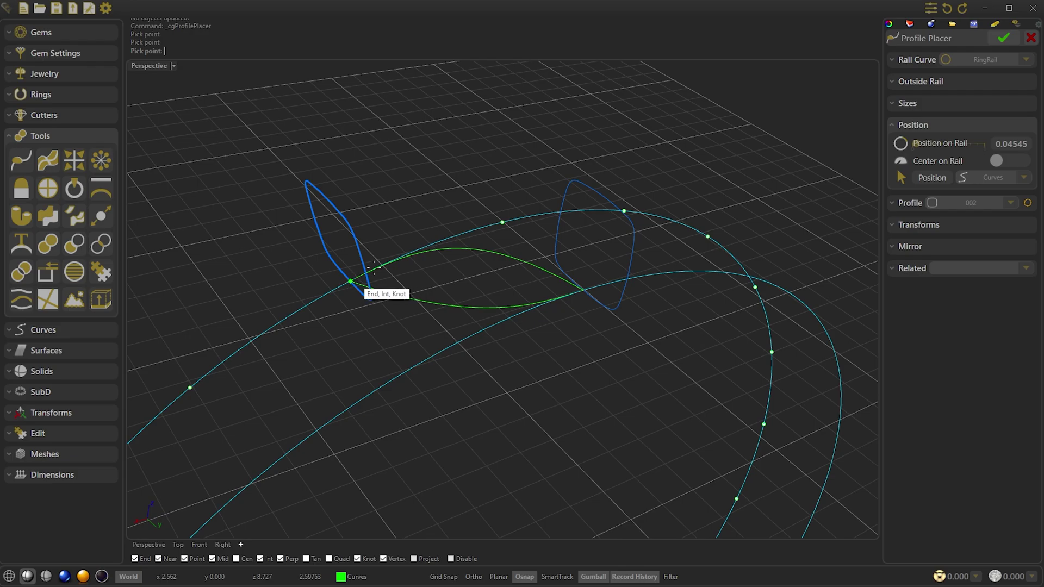
pyautogui.click(1011, 37)
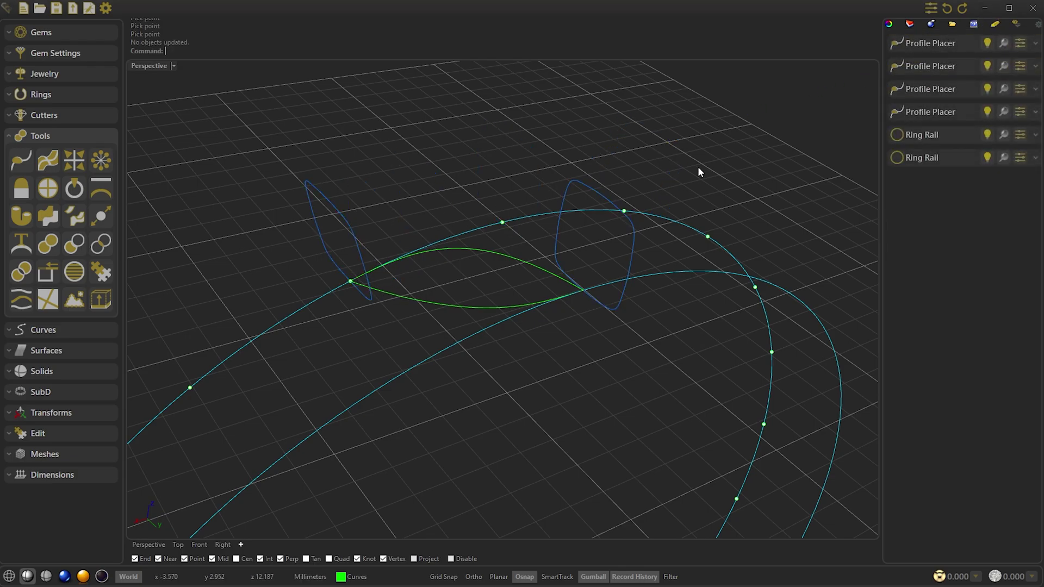
# Rotate one of the two coincident profiles on the offset ring rail about the vertical axis, crosswise to the other
pyautogui.click(350, 226)
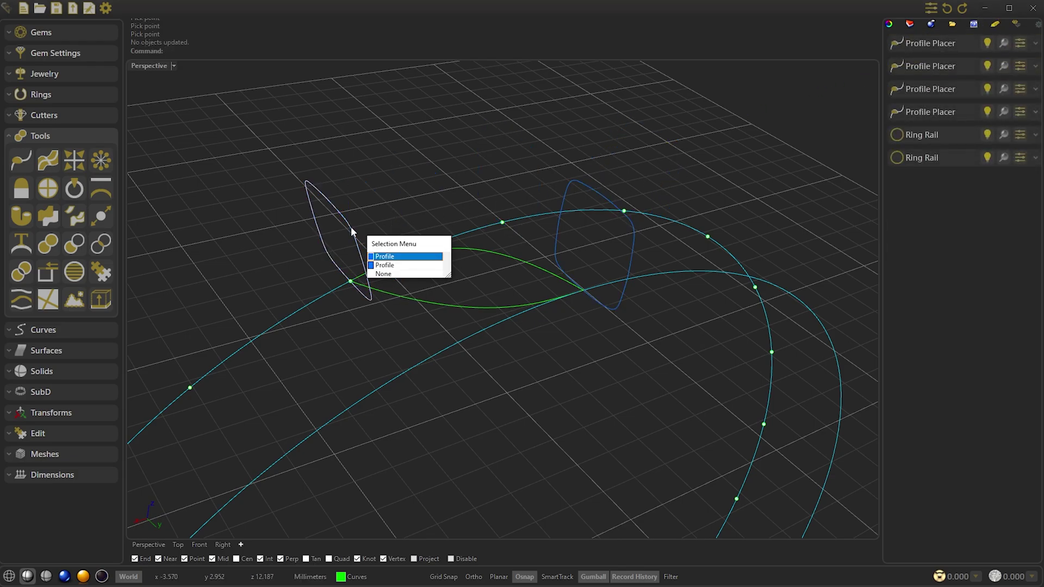
pyautogui.moveTo(351, 226); pyautogui.dragTo(591, 231, button='right')
pyautogui.click(591, 230)
pyautogui.click(611, 248)
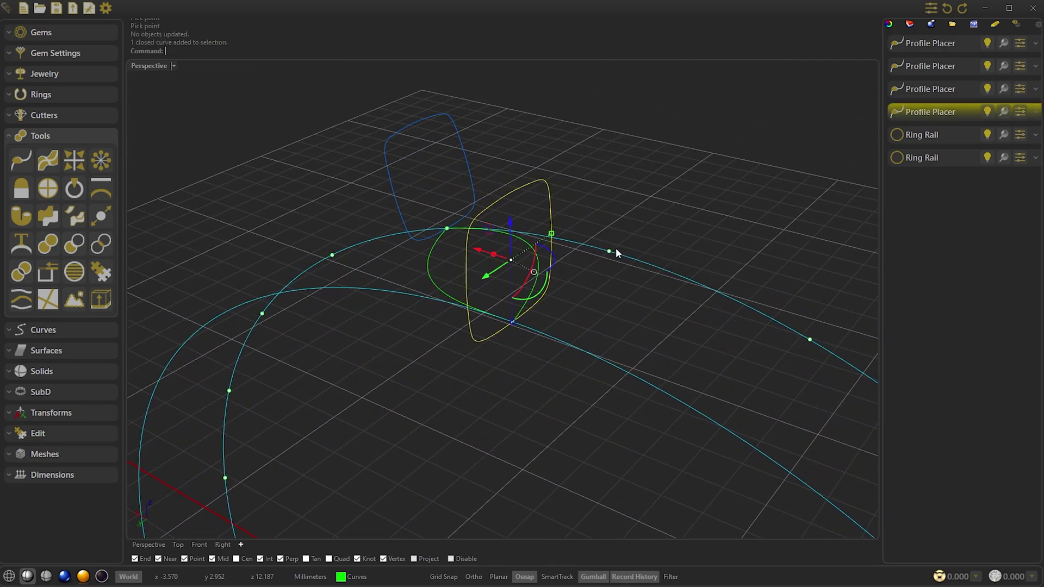
pyautogui.moveTo(604, 564); pyautogui.dragTo(595, 524, button='right')
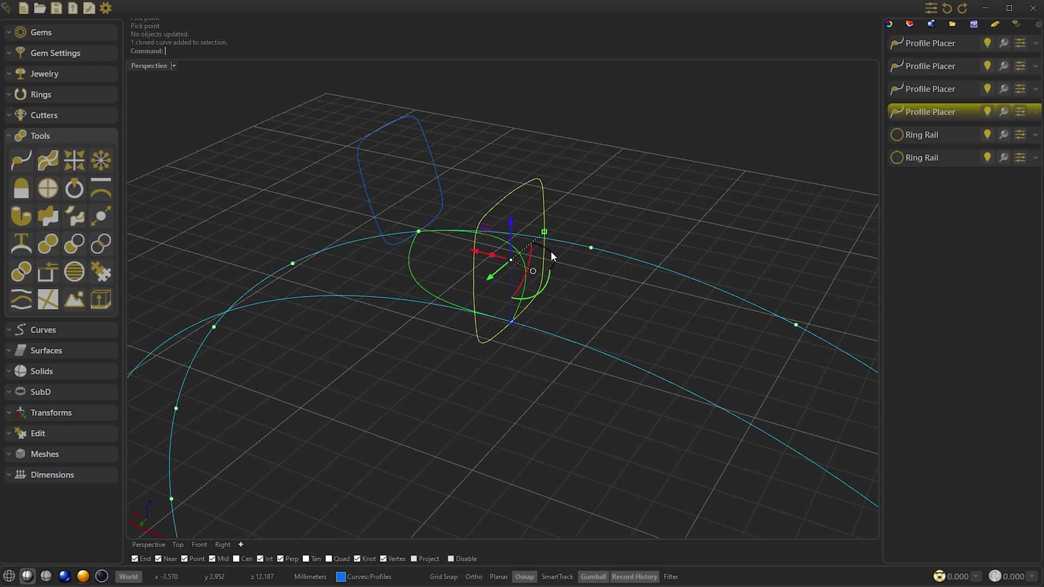
pyautogui.moveTo(550, 252); pyautogui.dragTo(631, 226)
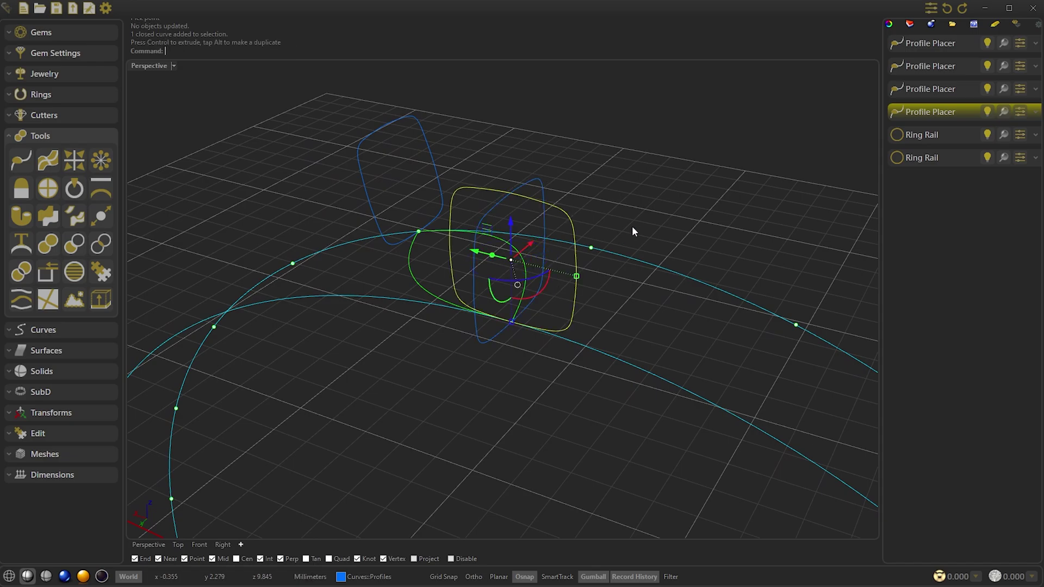
pyautogui.click(667, 195)
pyautogui.moveTo(667, 195); pyautogui.dragTo(686, 178, button='right')
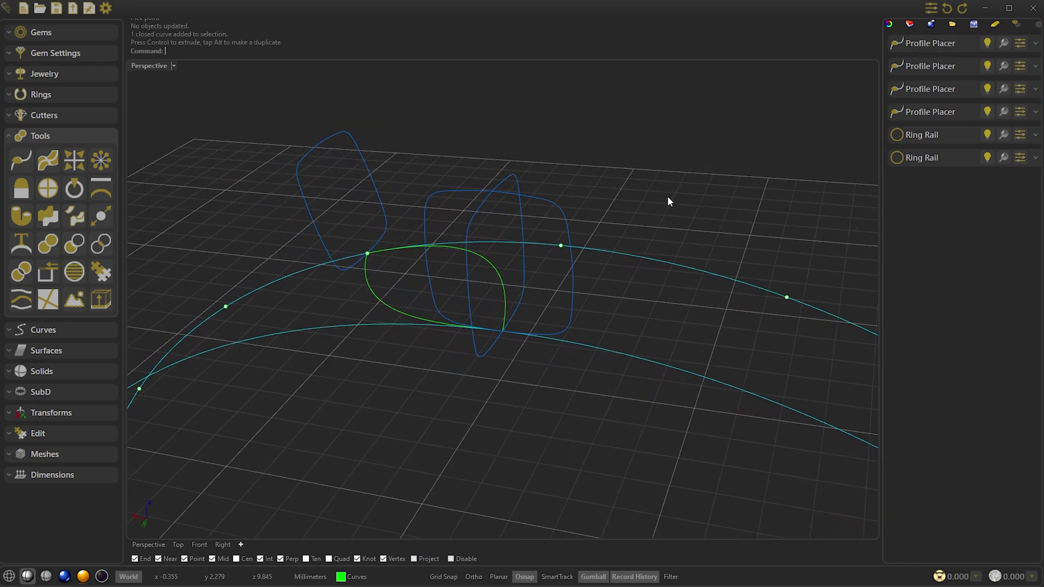
# Relocate the gumball of one profile on the divided rail to the division point, with its X axis toward the profile's upper midpoint
pyautogui.press('Left')
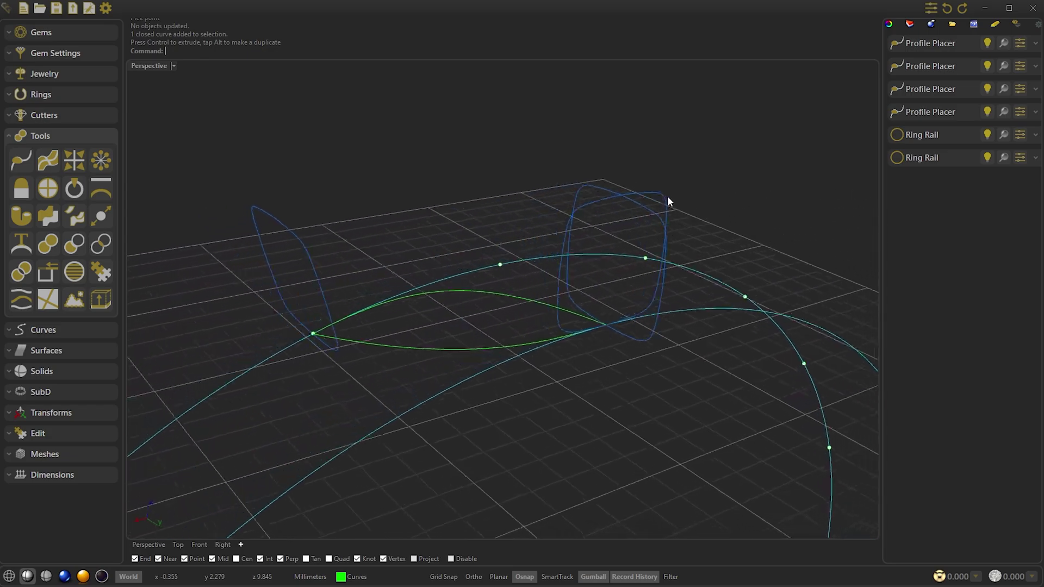
pyautogui.press('Left')
pyautogui.click(466, 207)
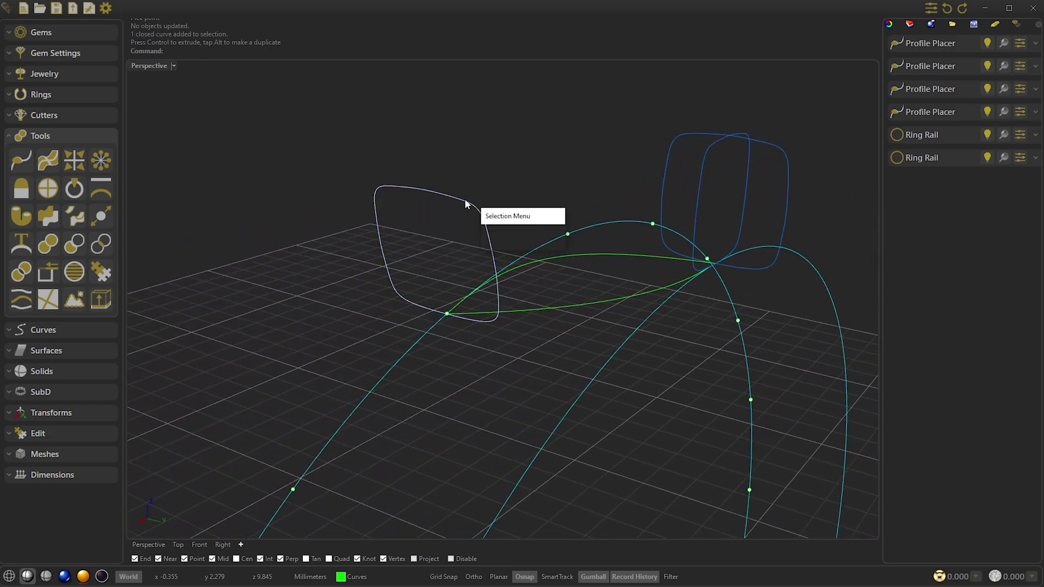
pyautogui.click(505, 228)
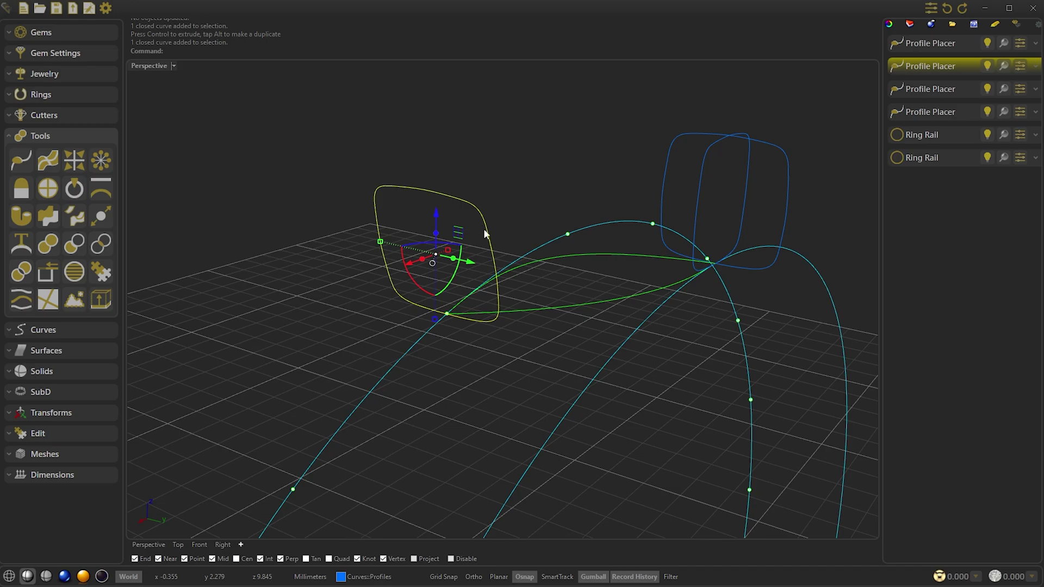
pyautogui.rightClick(604, 579)
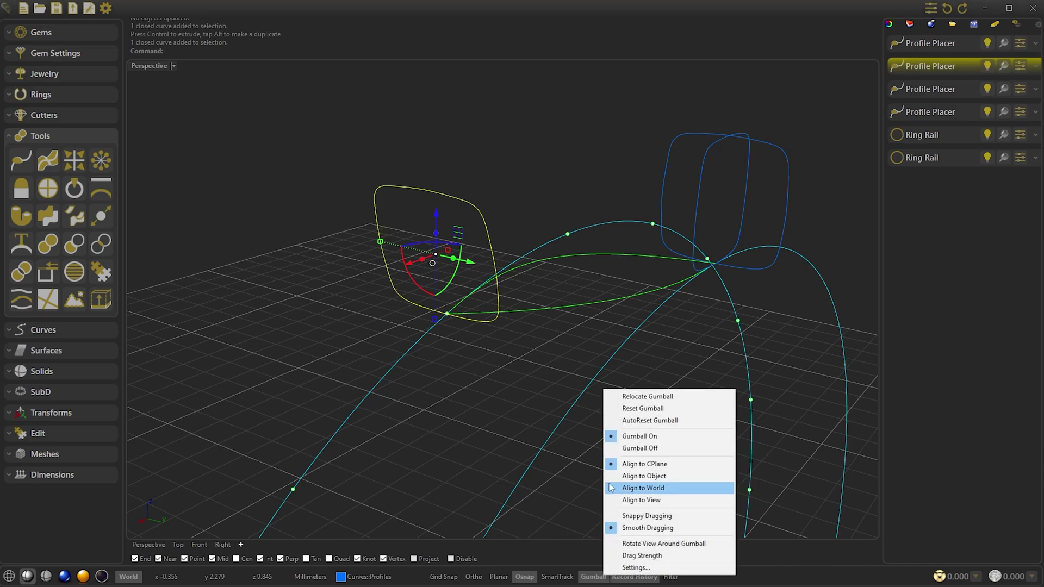
pyautogui.click(648, 397)
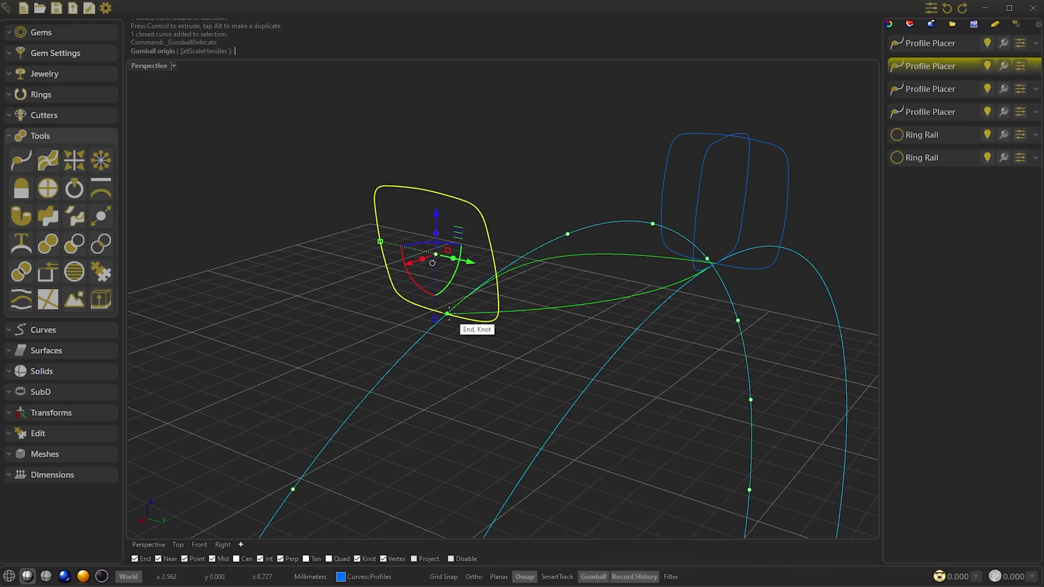
pyautogui.click(447, 314)
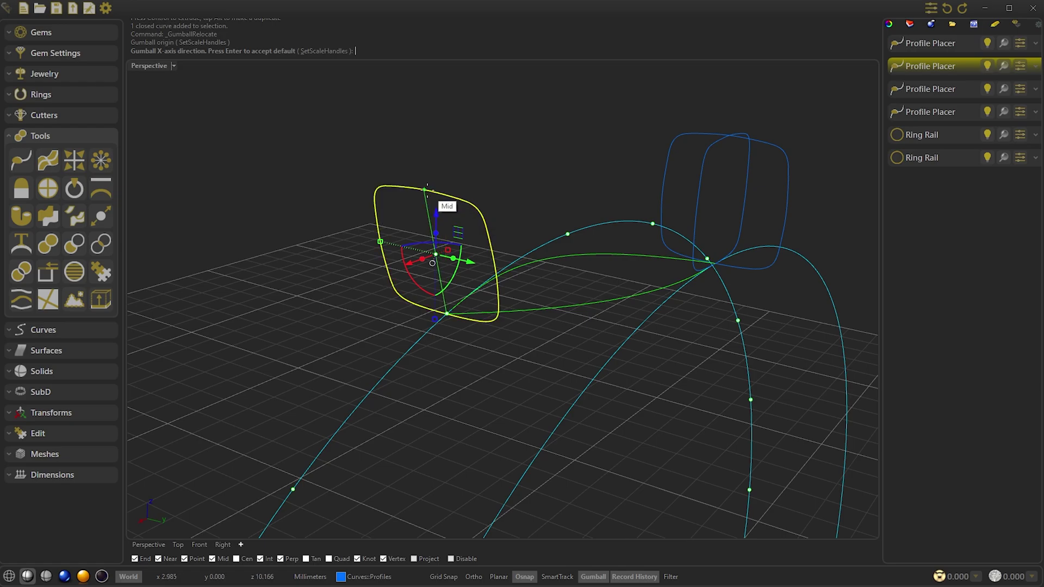
pyautogui.moveTo(427, 190); pyautogui.dragTo(452, 198, button='right')
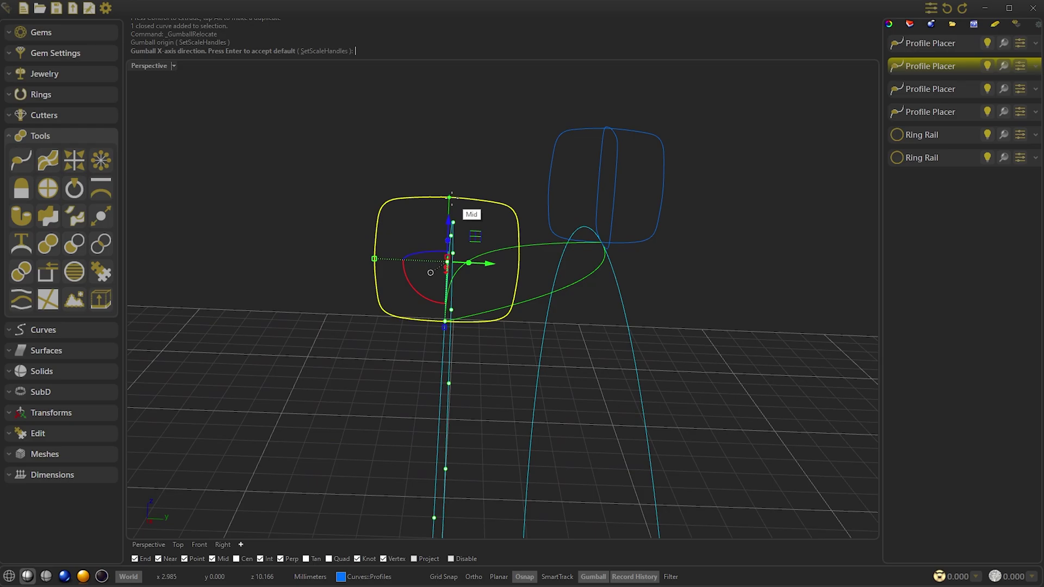
pyautogui.press('Up')
pyautogui.press('Up')
pyautogui.press('Up')
pyautogui.press('Up')
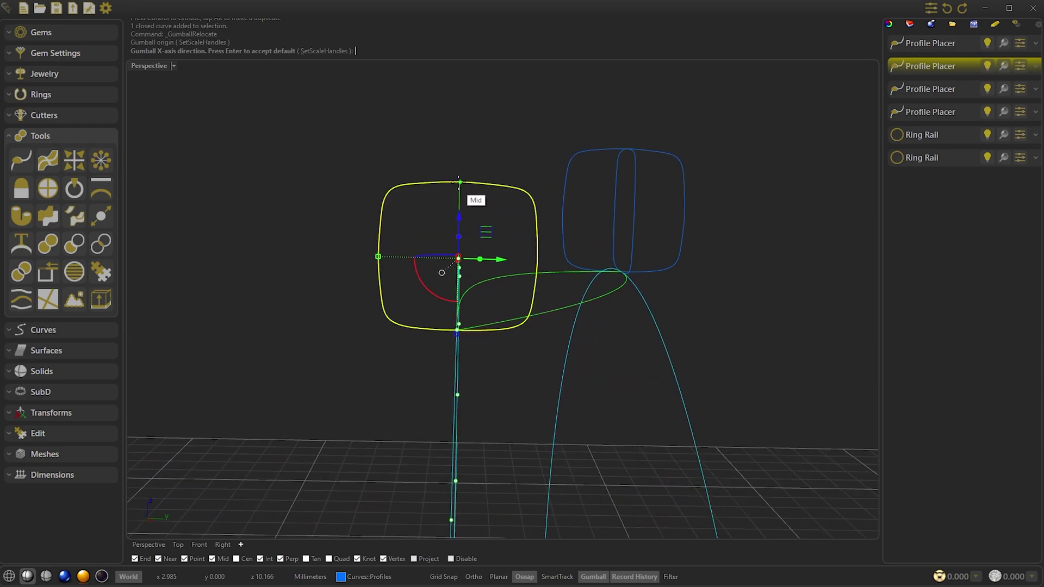
pyautogui.click(459, 181)
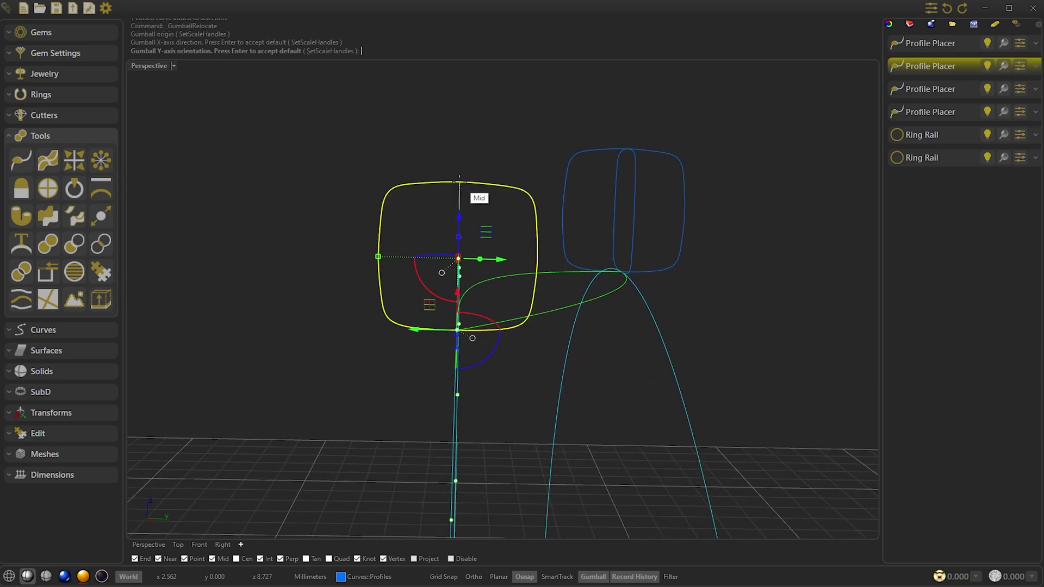
pyautogui.click(459, 181)
# Rotate that divided-rail profile about the relocated gumball axis, crosswise to its twin at the division point
pyautogui.moveTo(459, 181); pyautogui.dragTo(452, 371, button='right')
pyautogui.moveTo(451, 364); pyautogui.dragTo(507, 416)
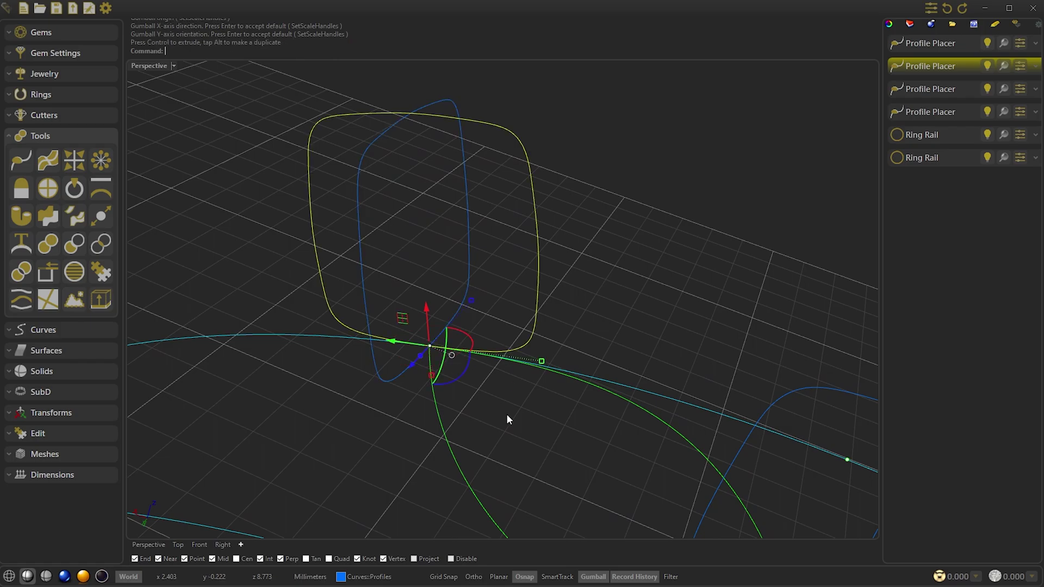
pyautogui.click(622, 295)
pyautogui.moveTo(621, 295); pyautogui.dragTo(554, 275, button='right')
pyautogui.press('Down')
pyautogui.press('Down')
pyautogui.press('Down')
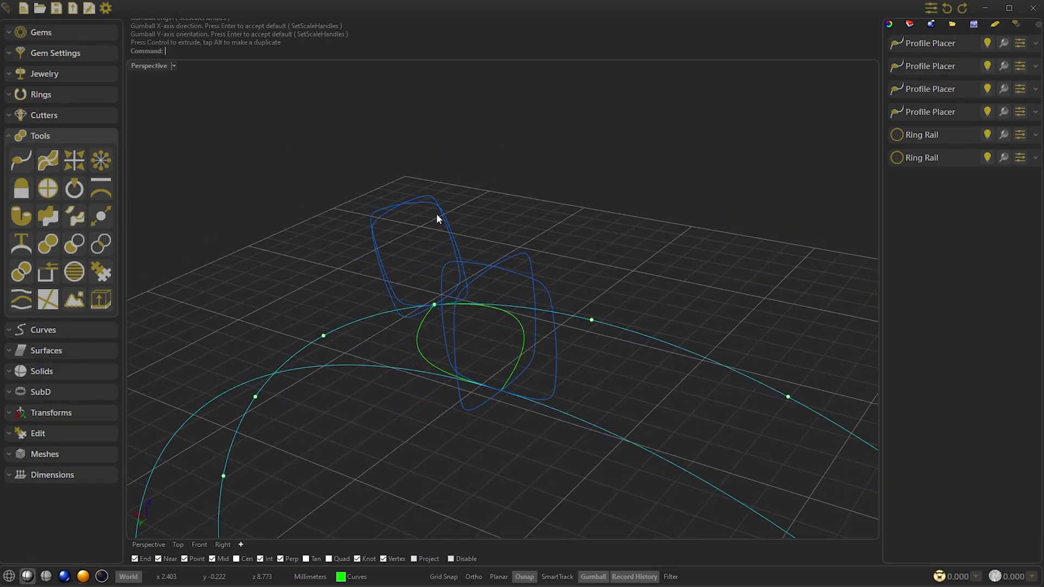
# Group the rotated profile on the offset rail with the unrotated profile on the divided rail
pyautogui.click(523, 281)
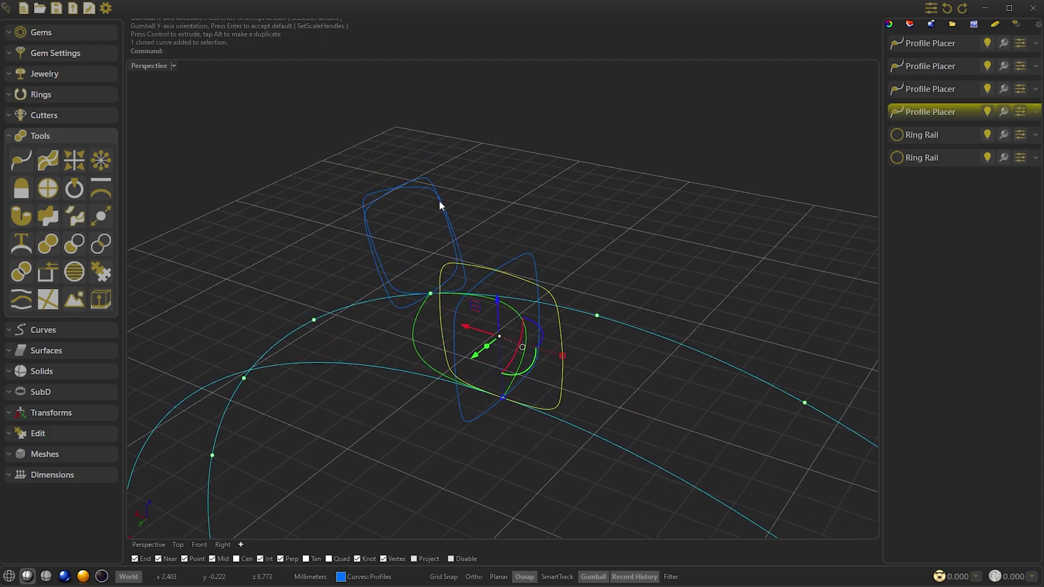
pyautogui.keyDown('shift'); pyautogui.click(425, 178); pyautogui.keyUp('shift')
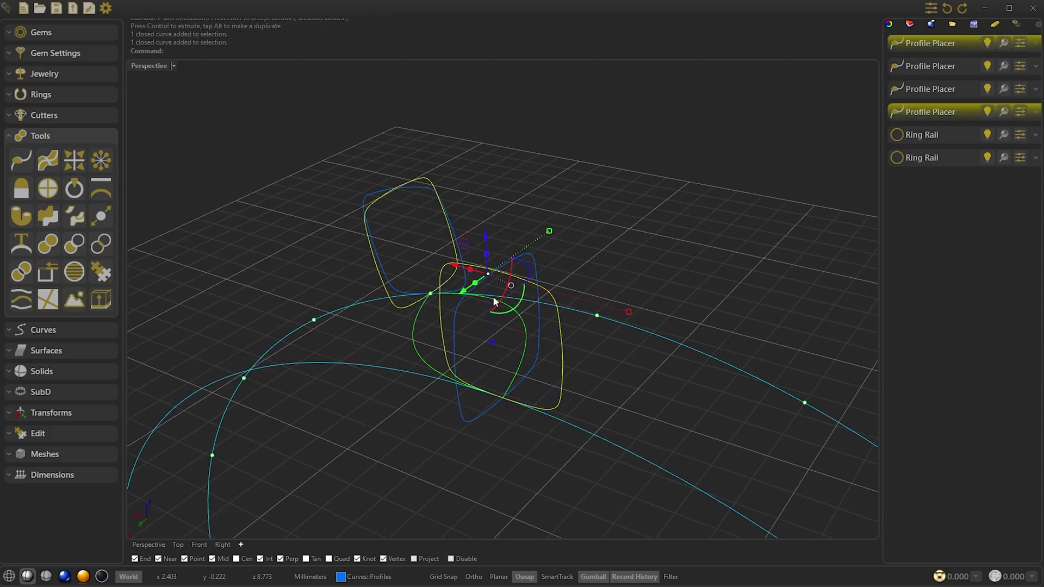
pyautogui.click(38, 434)
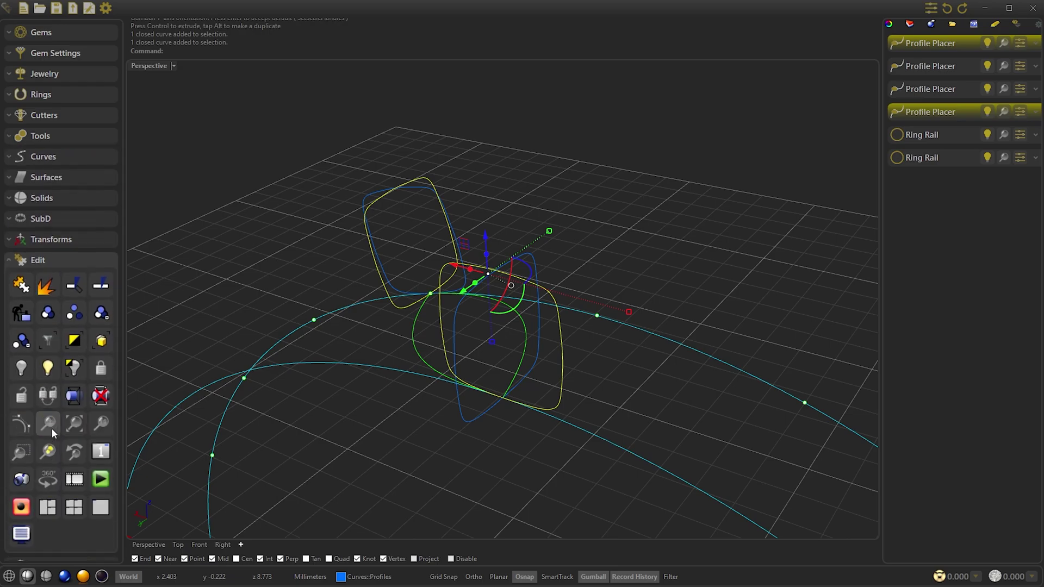
pyautogui.click(57, 314)
pyautogui.click(419, 158)
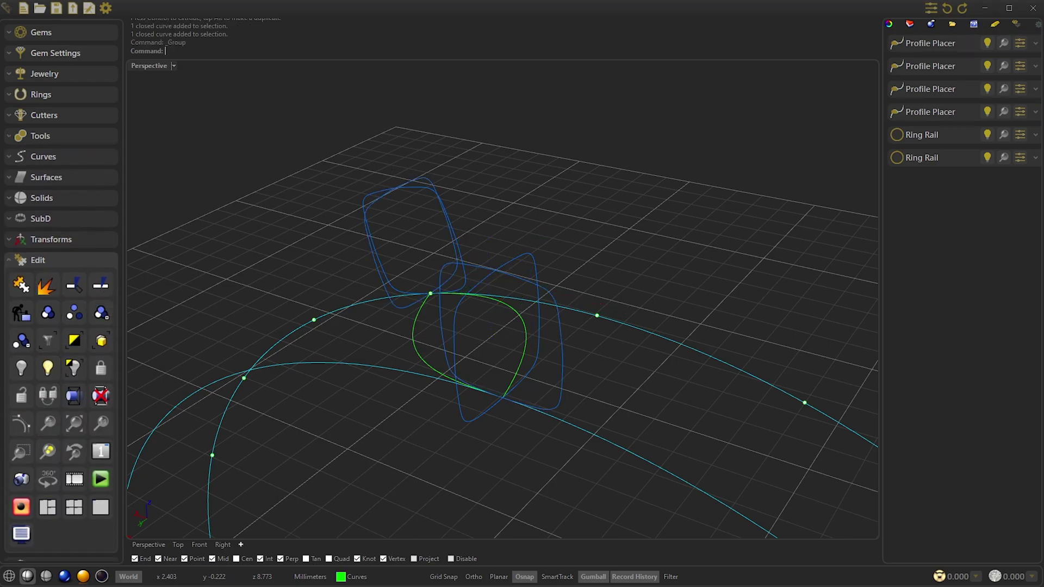
# Group the unrotated offset-rail profile with the rotated divided-rail profile, and check that each pair selects together
pyautogui.click(424, 188)
pyautogui.keyDown('shift'); pyautogui.click(529, 253); pyautogui.keyUp('shift')
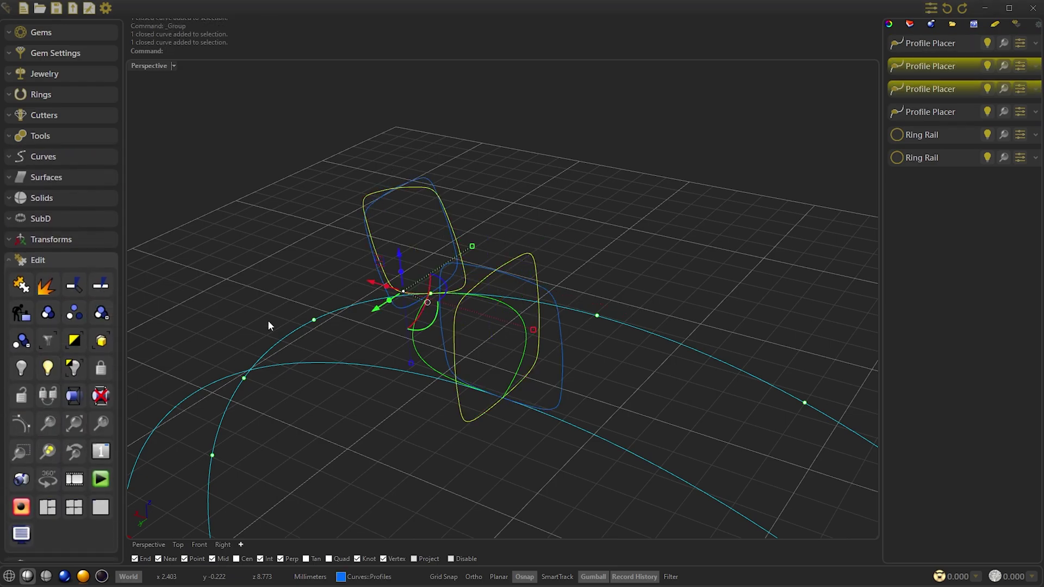
pyautogui.click(508, 140)
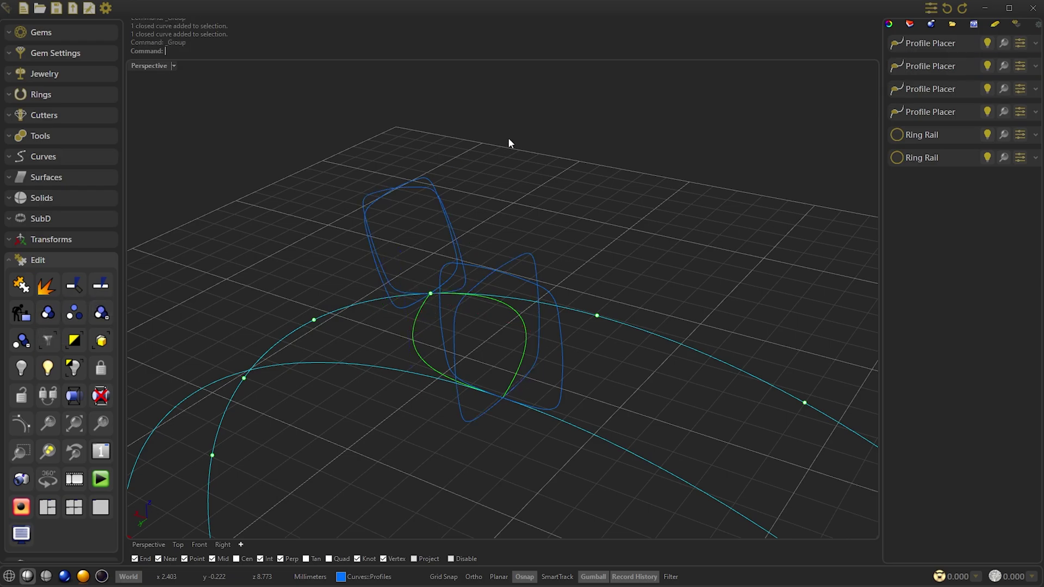
pyautogui.click(522, 257)
pyautogui.click(572, 263)
pyautogui.click(563, 275)
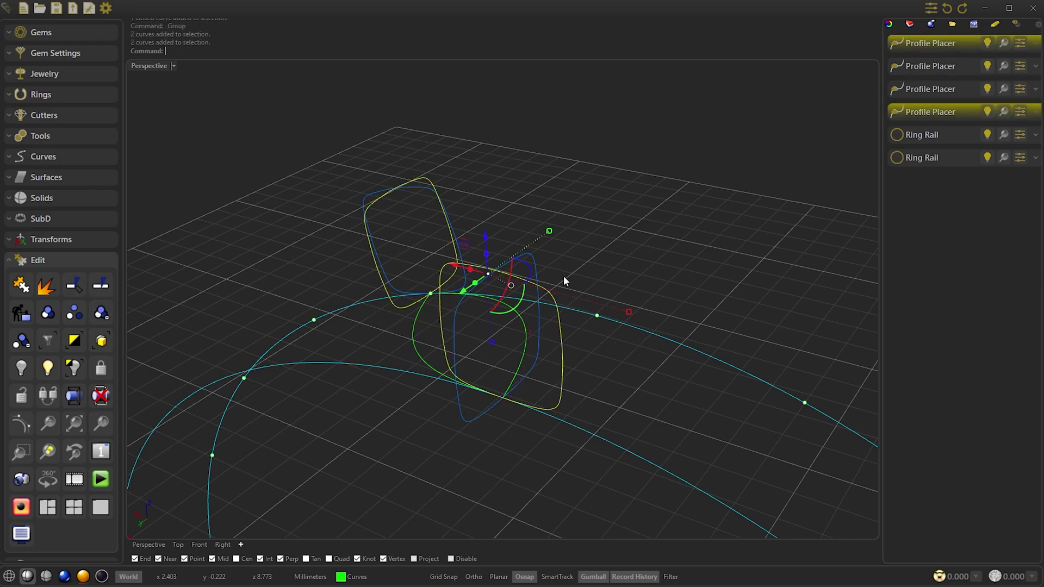
pyautogui.click(599, 225)
# Change the first profile group to profile shape 005 with a width of 1.00 and accept the edit
pyautogui.click(537, 296)
pyautogui.click(932, 9)
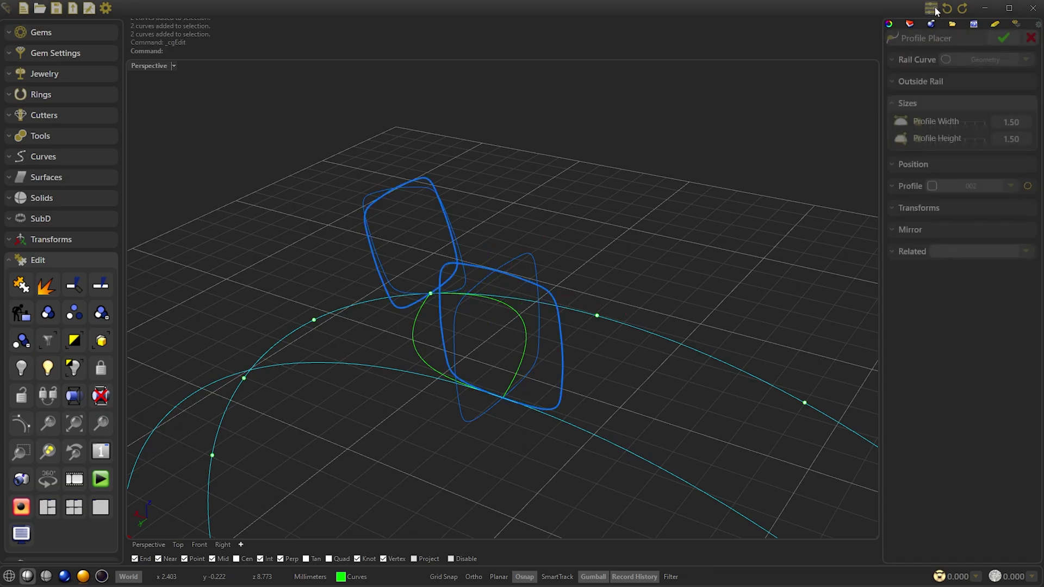
pyautogui.click(960, 185)
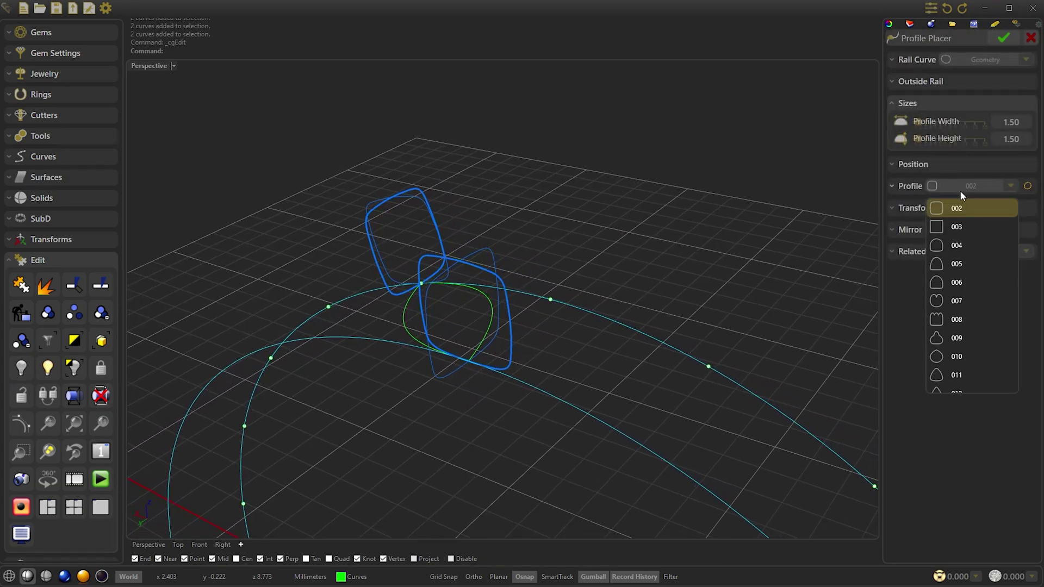
pyautogui.click(962, 264)
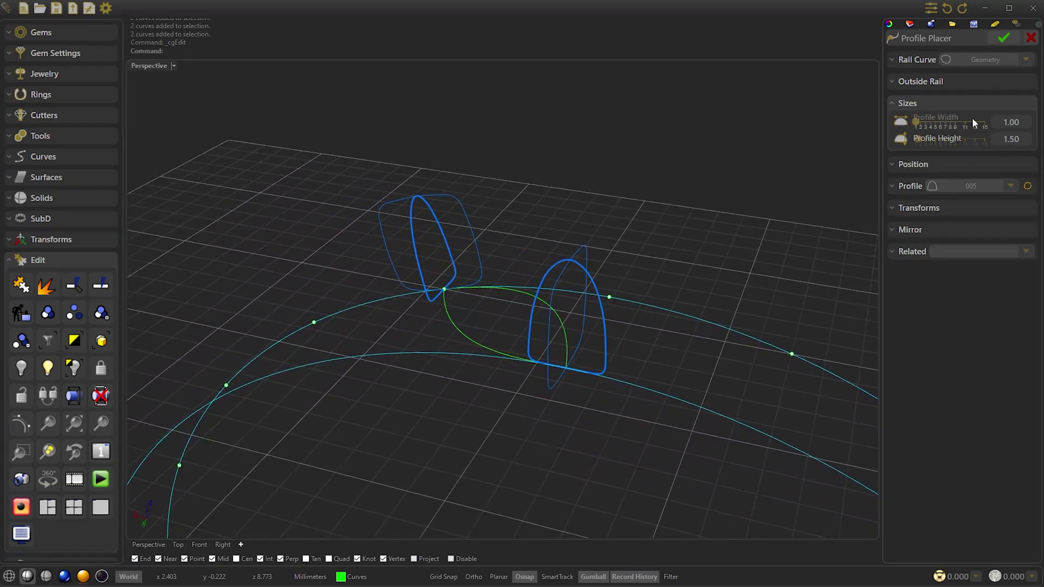
pyautogui.click(1003, 38)
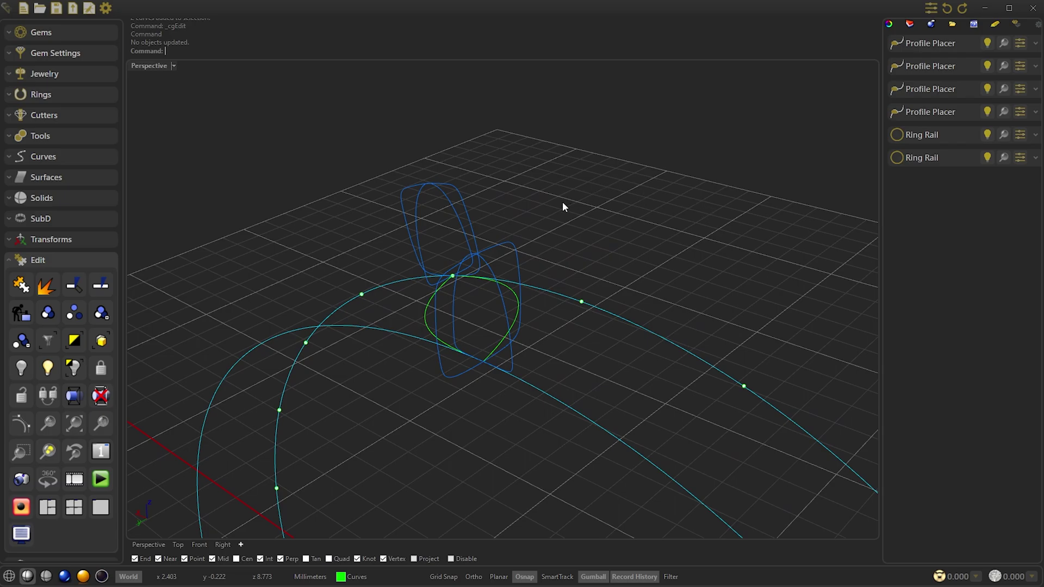
# Change the second profile group to profile shape 006 with a width of 1.10 and a height of 1.70, and accept
pyautogui.click(511, 248)
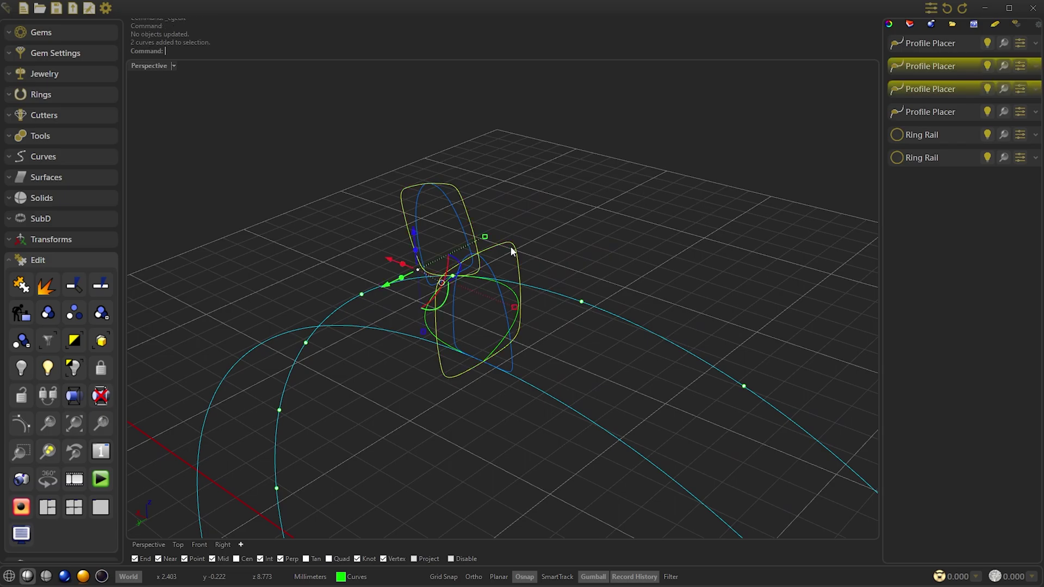
pyautogui.click(930, 8)
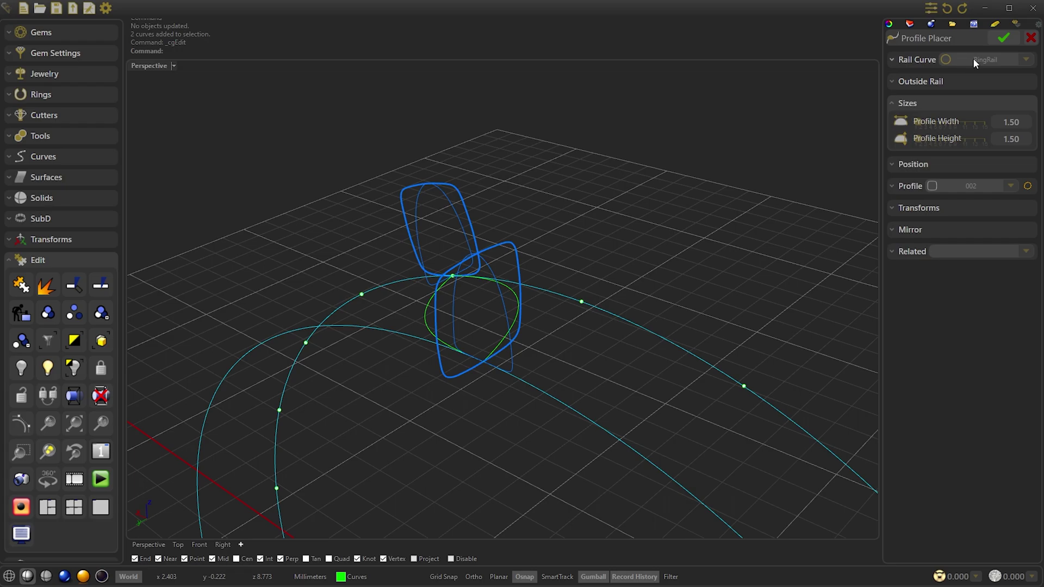
pyautogui.click(965, 187)
pyautogui.click(962, 285)
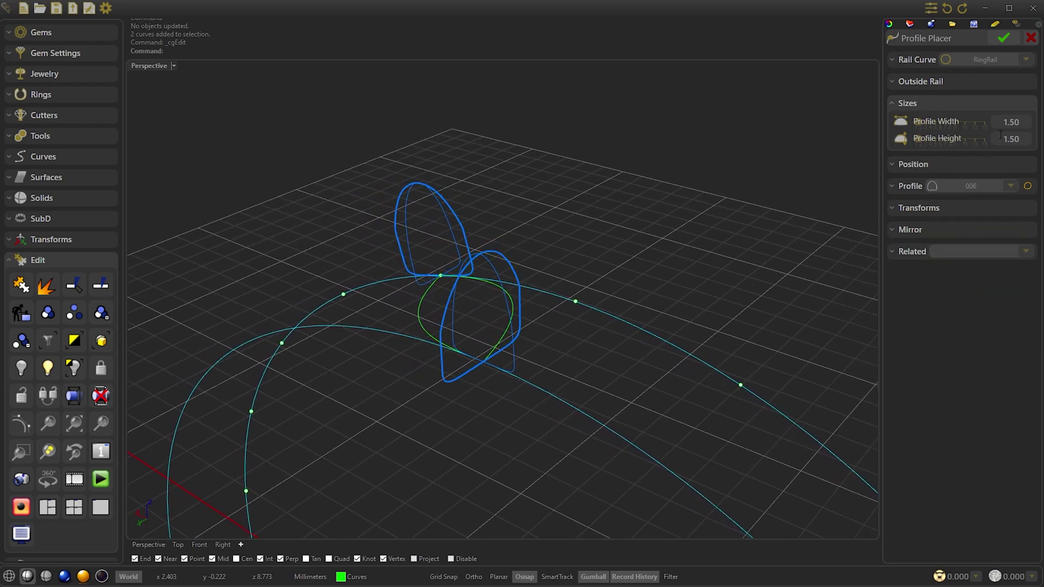
pyautogui.scroll(-4, 1019, 121)
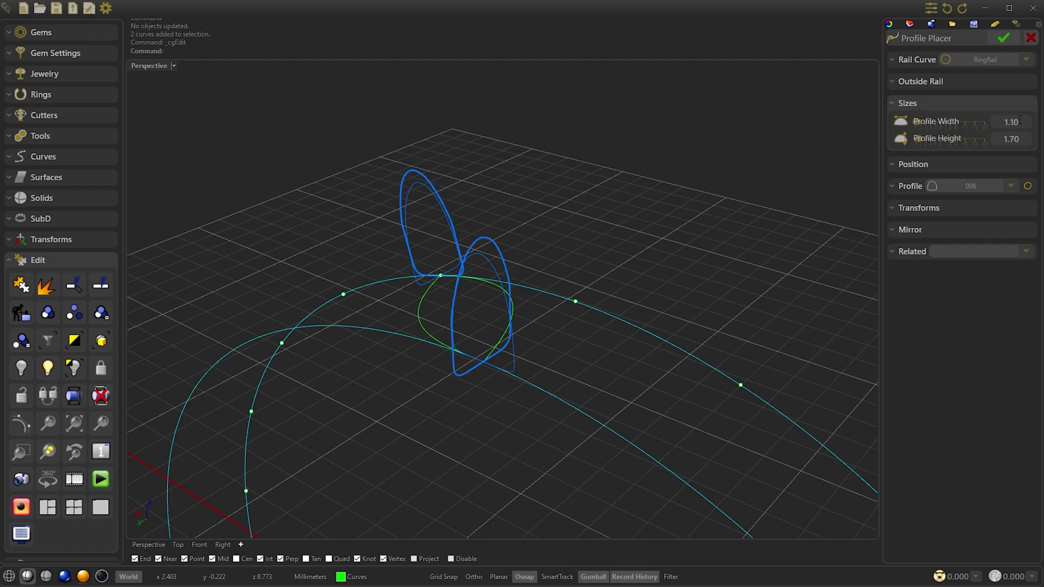
pyautogui.click(1001, 38)
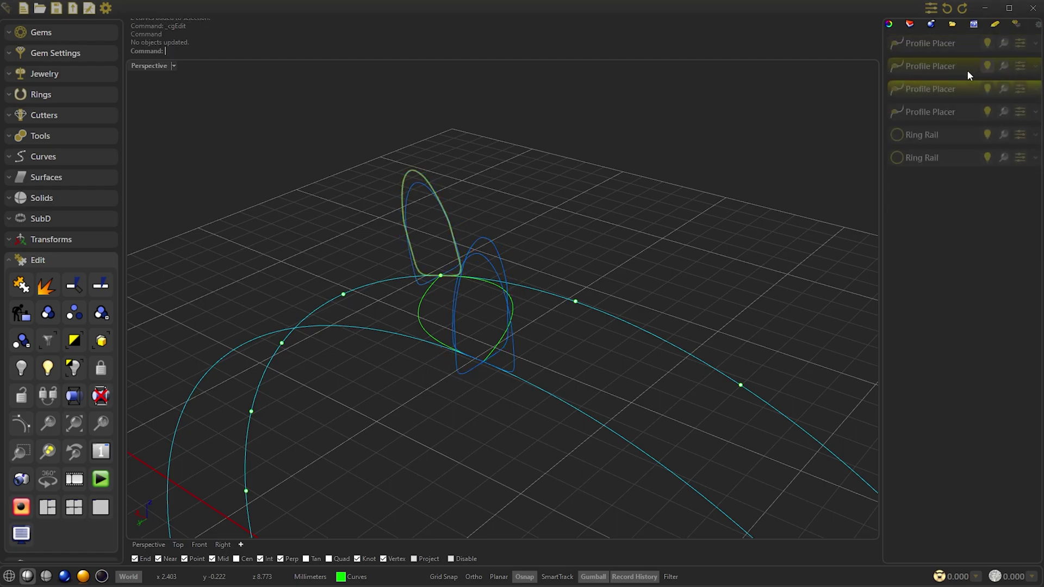
# Auto Sweep the first profile group along the first blend curve, with caps enabled at a height of 0.10, and accept
pyautogui.moveTo(674, 191); pyautogui.dragTo(657, 195, button='right')
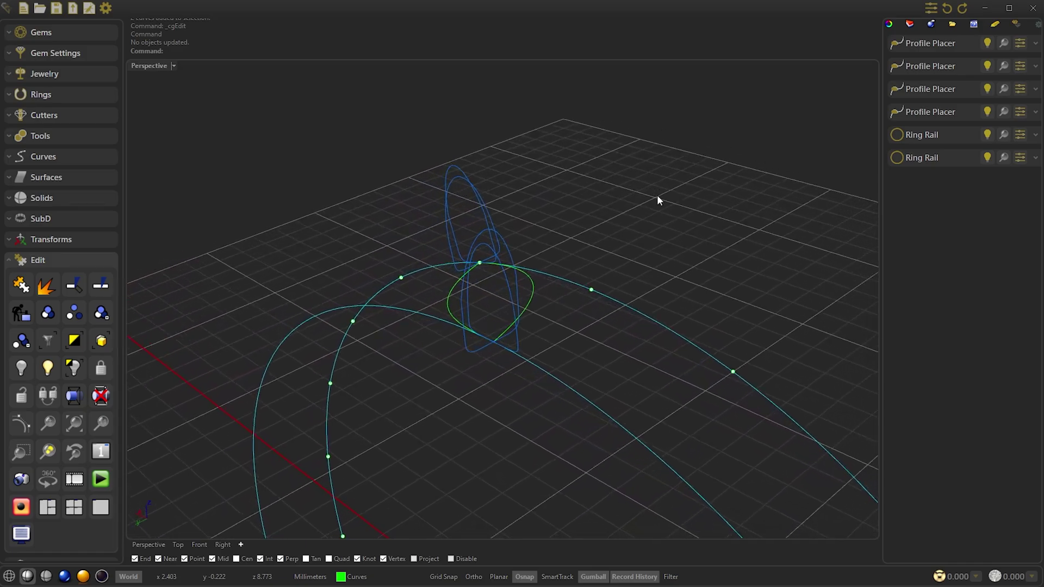
pyautogui.click(44, 132)
pyautogui.click(54, 159)
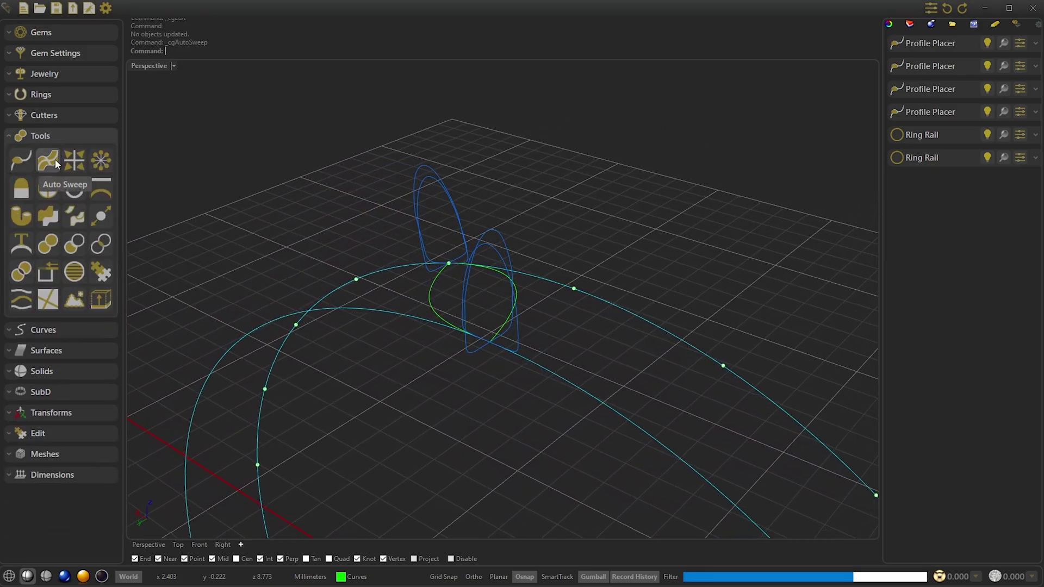
pyautogui.click(905, 59)
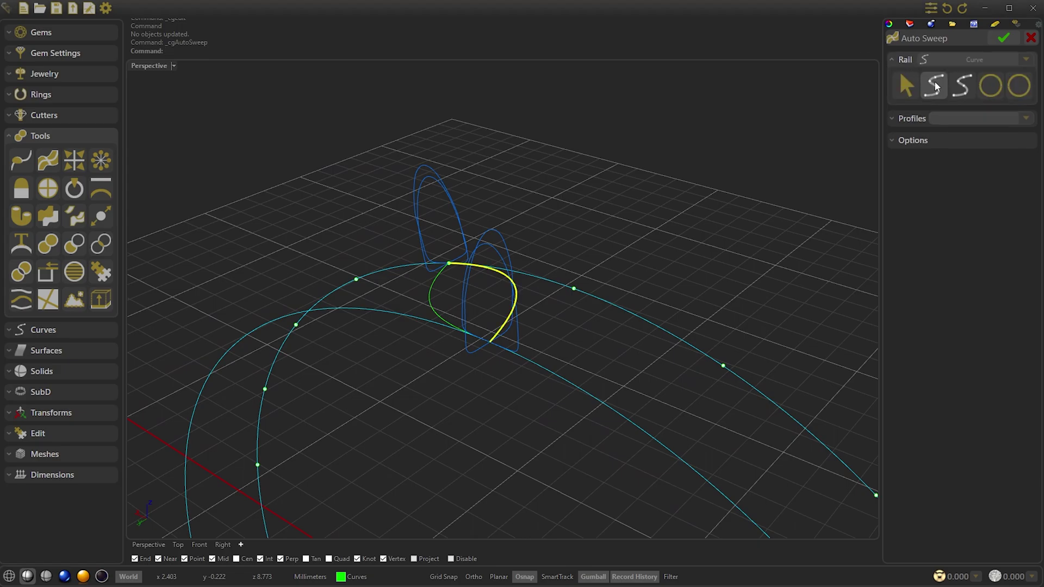
pyautogui.click(918, 118)
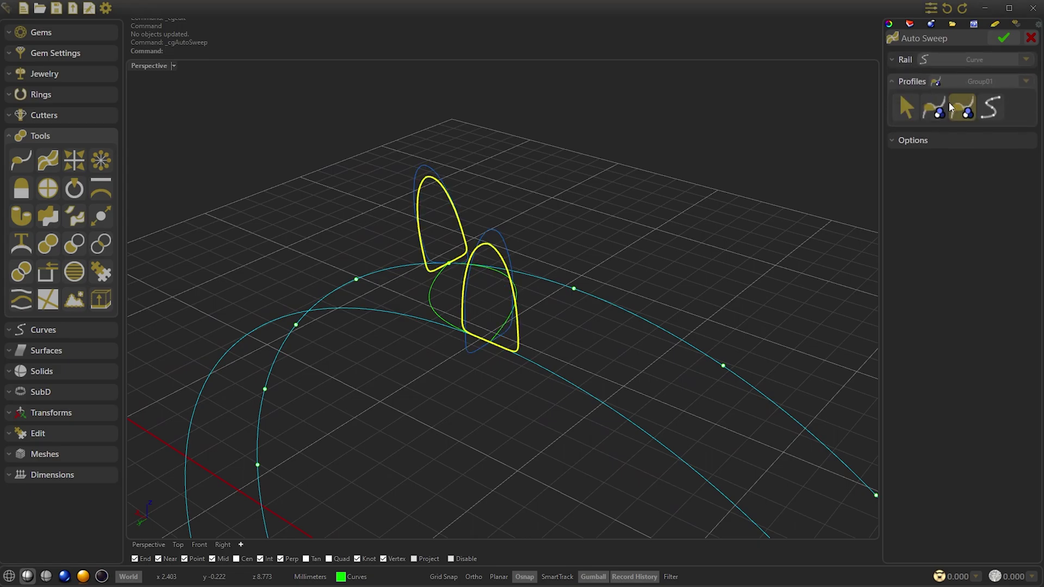
pyautogui.click(930, 137)
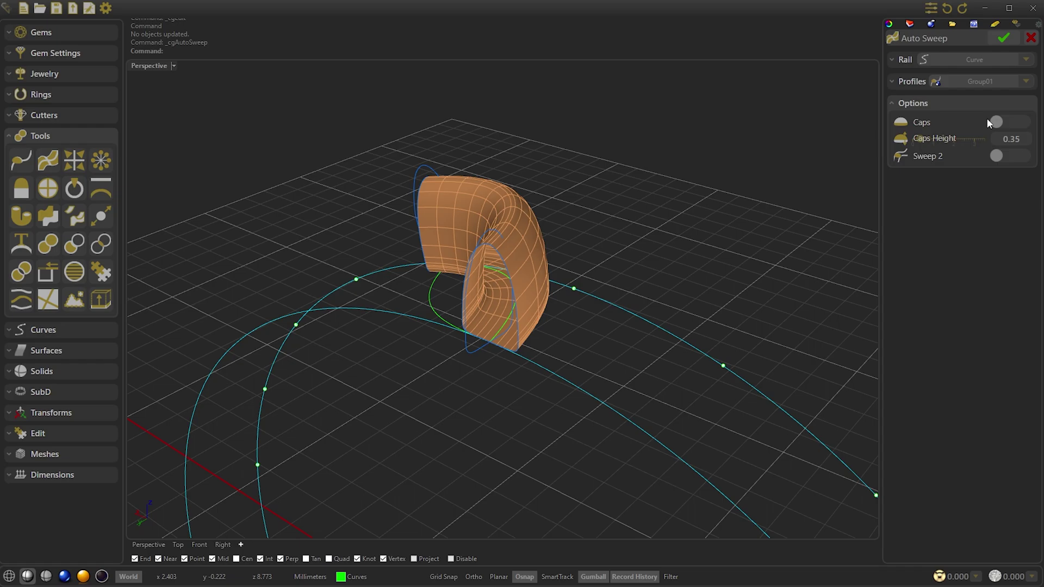
pyautogui.click(999, 120)
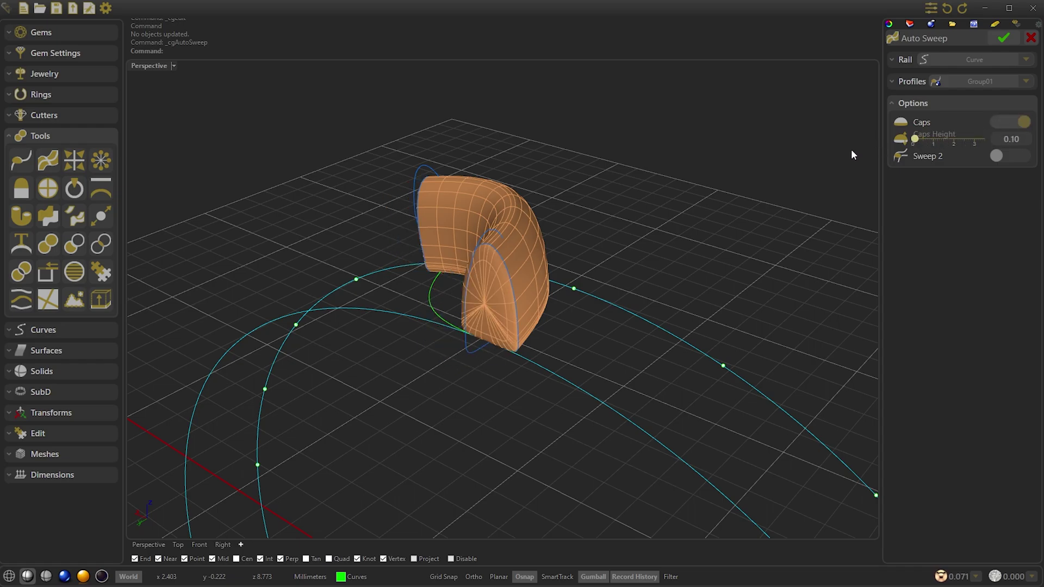
pyautogui.click(1004, 38)
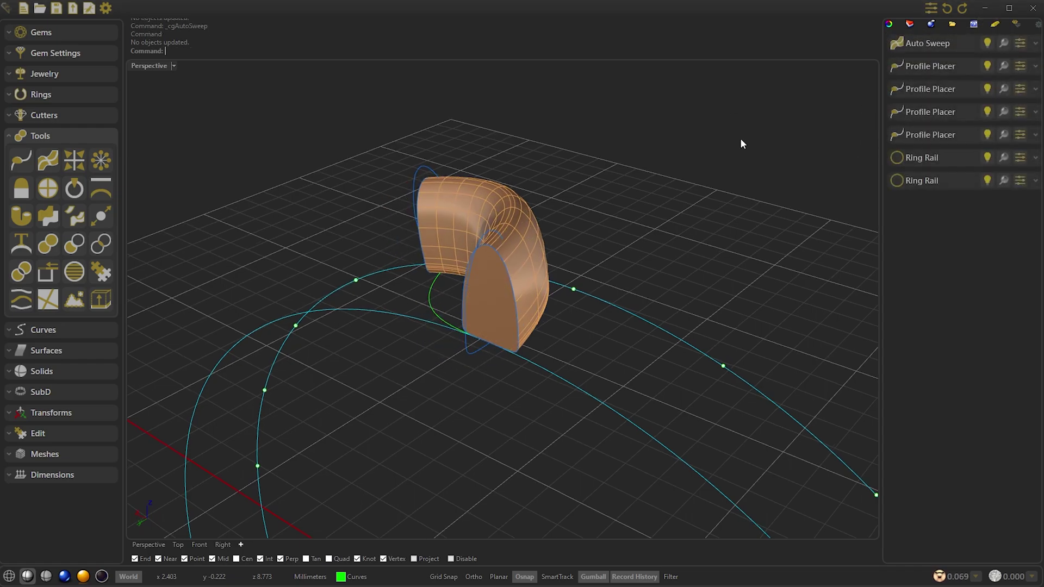
# Auto Sweep the second profile group along the other blend curve with caps enabled, and accept
pyautogui.moveTo(739, 138); pyautogui.dragTo(715, 171, button='right')
pyautogui.rightClick(716, 173)
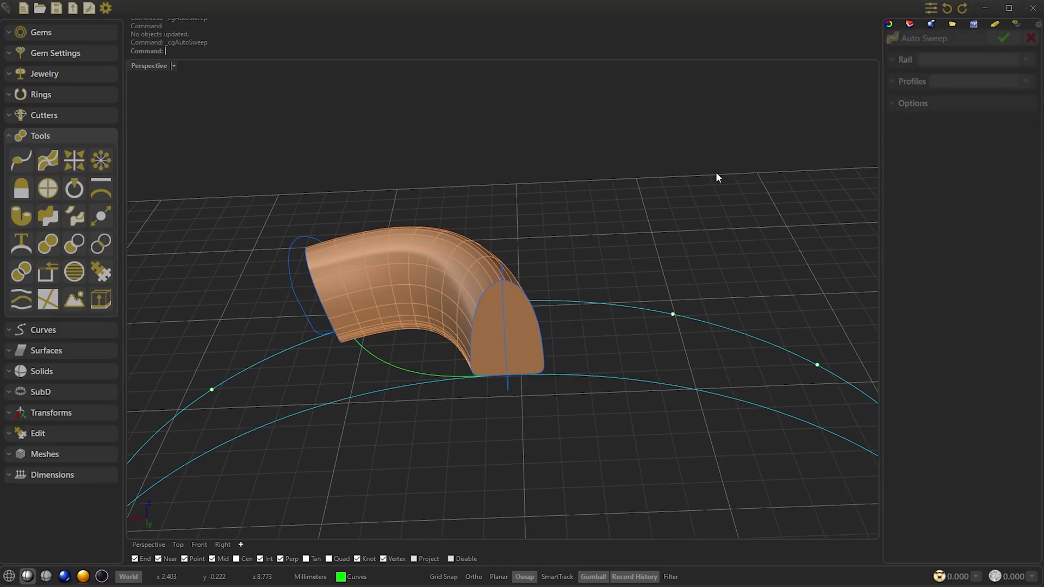
pyautogui.click(897, 60)
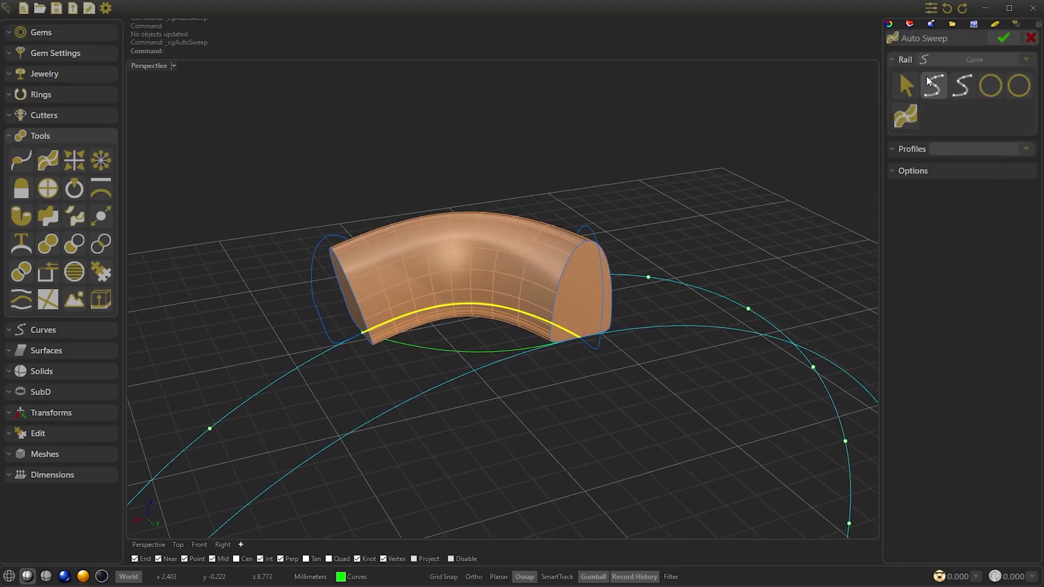
pyautogui.click(918, 145)
pyautogui.click(934, 111)
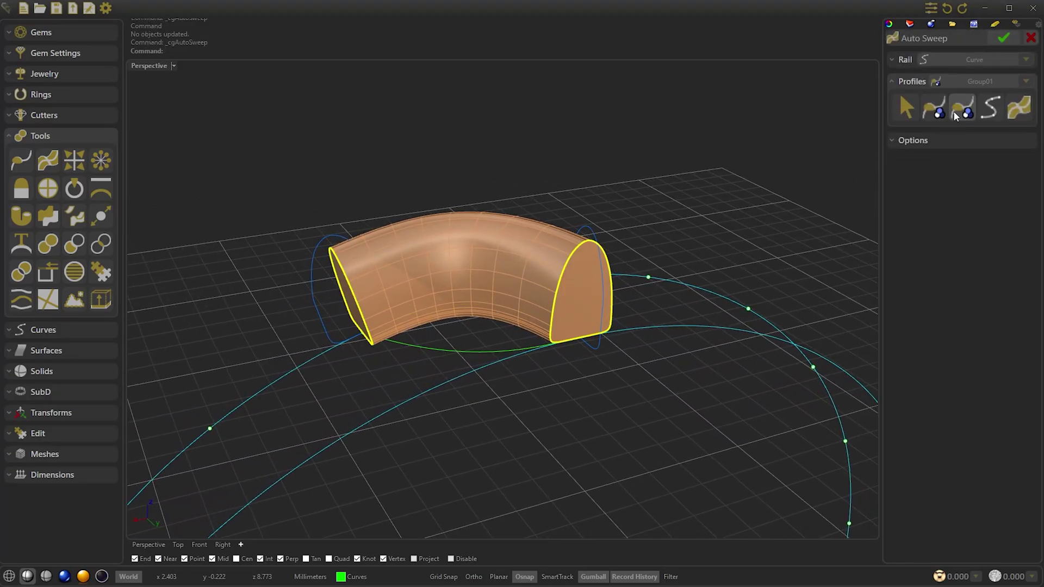
pyautogui.click(935, 139)
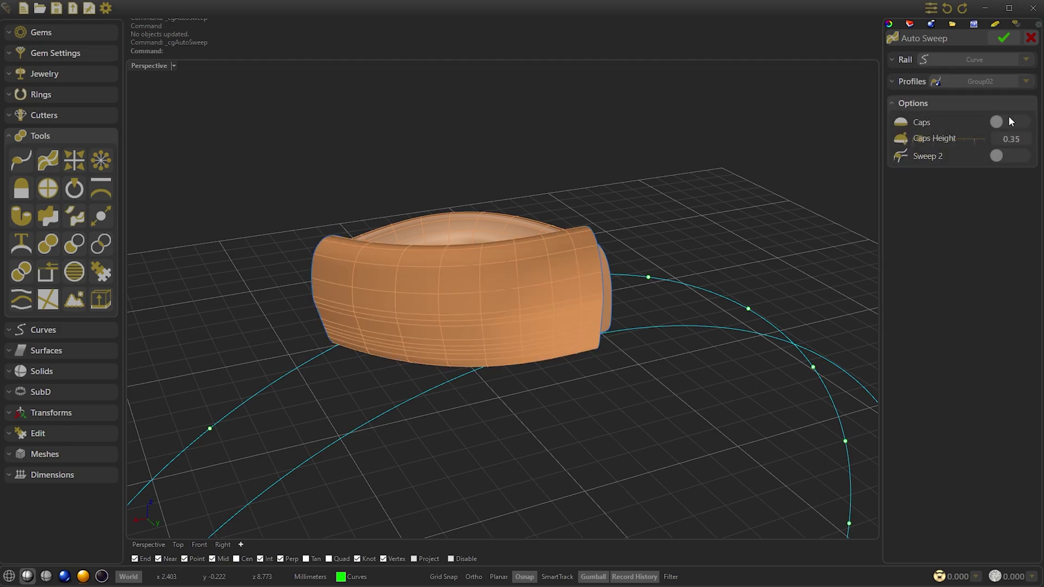
pyautogui.click(1009, 121)
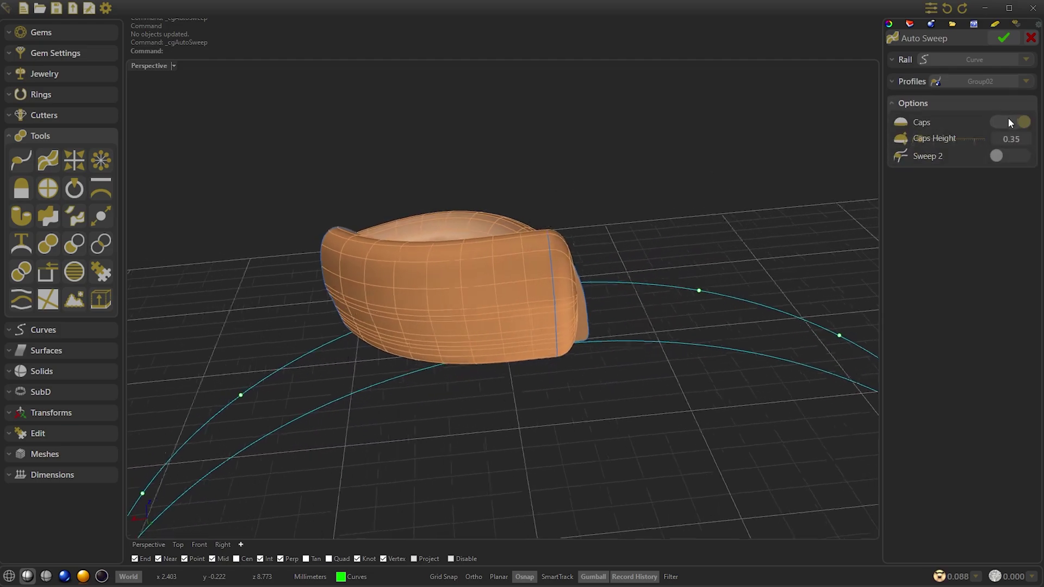
pyautogui.click(1002, 38)
# Select each of the two swept solids in turn to inspect them, and clear the selection
pyautogui.moveTo(764, 174); pyautogui.dragTo(701, 190, button='right')
pyautogui.scroll(-1, 700, 190)
pyautogui.click(488, 231)
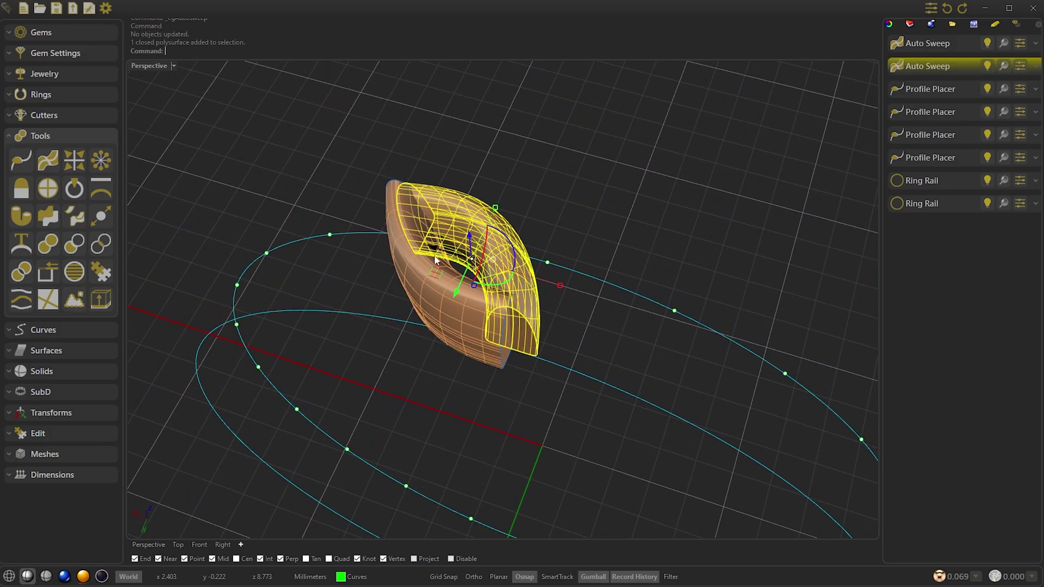
pyautogui.click(402, 269)
pyautogui.press('Escape')
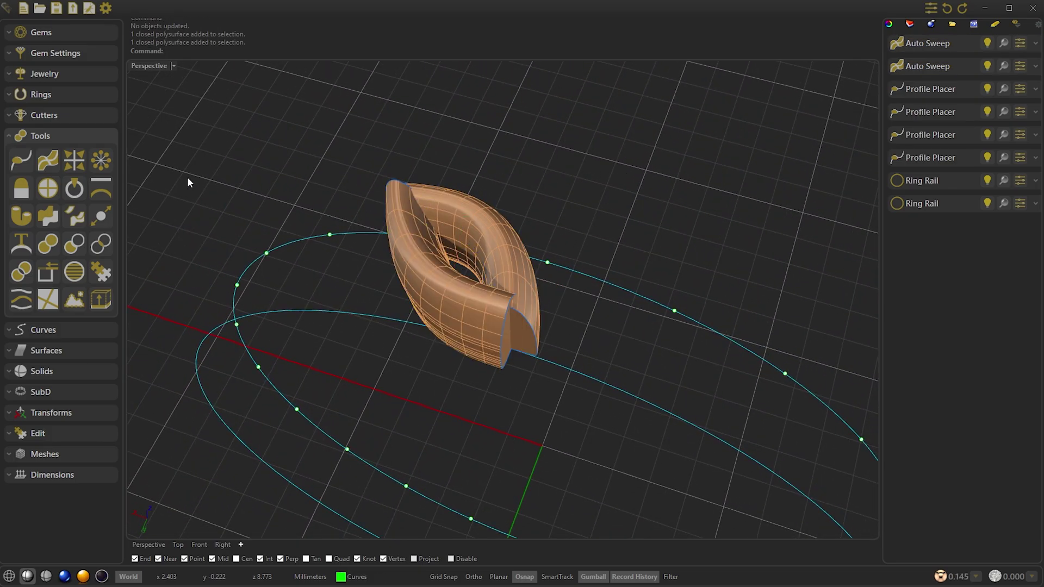
# Mirror both swept solids with horizontal, vertical and diagonal mirroring enabled, and accept
pyautogui.click(77, 162)
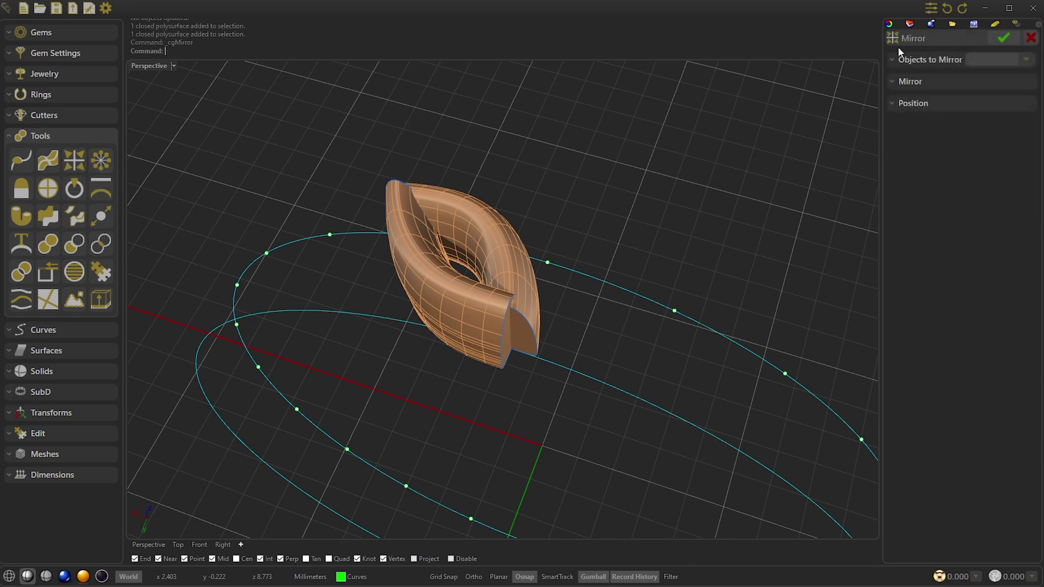
pyautogui.click(911, 61)
pyautogui.click(986, 87)
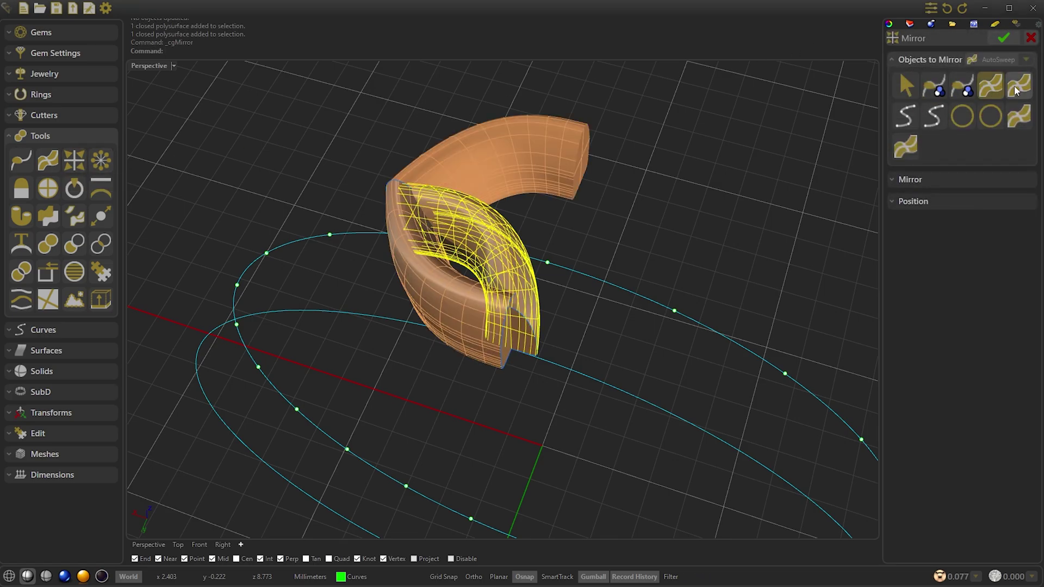
pyautogui.click(934, 178)
pyautogui.click(999, 118)
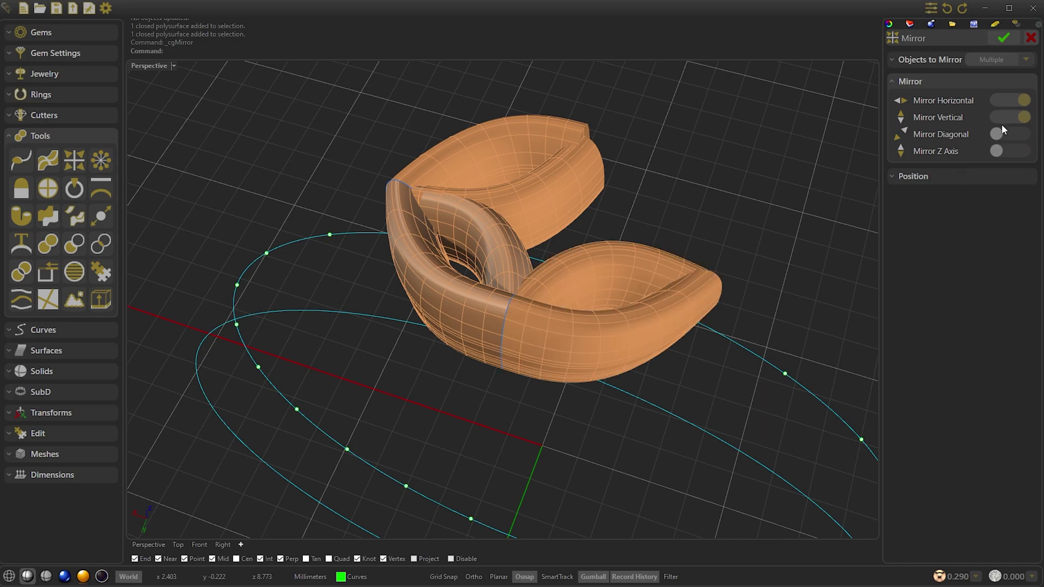
pyautogui.click(1007, 133)
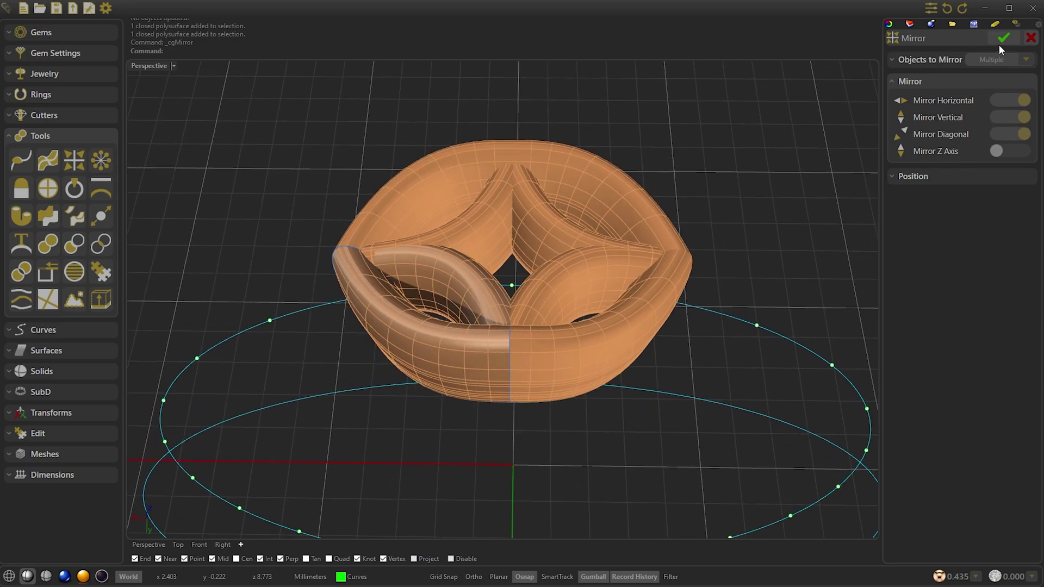
pyautogui.click(1000, 37)
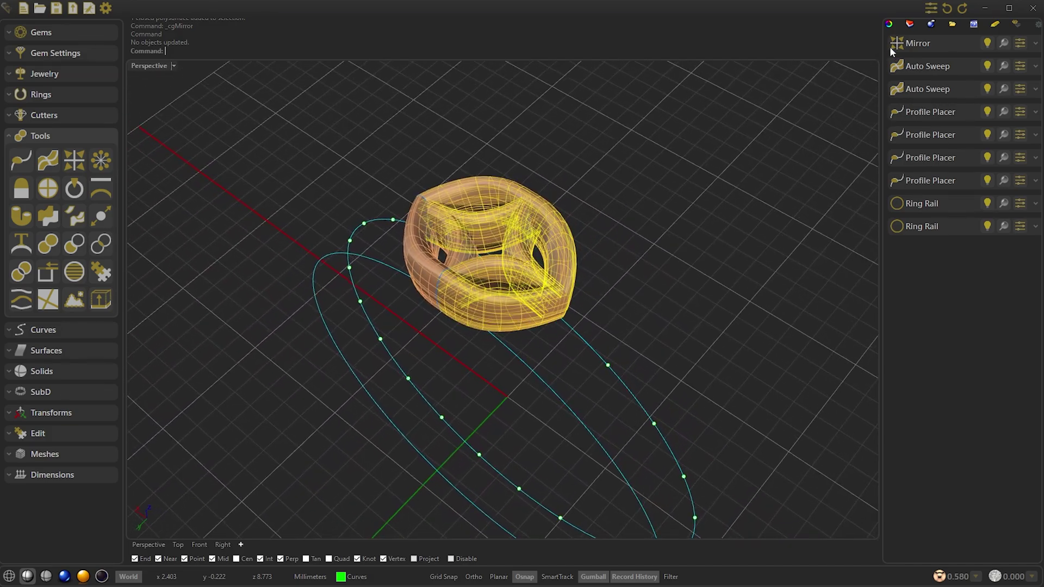
# Group the mirrored copies with the two original sweeps, and check that the whole motif selects together
pyautogui.click(899, 47)
pyautogui.keyDown('ctrl'); pyautogui.click(915, 66); pyautogui.keyUp('ctrl')
pyautogui.keyDown('ctrl'); pyautogui.click(919, 87); pyautogui.keyUp('ctrl')
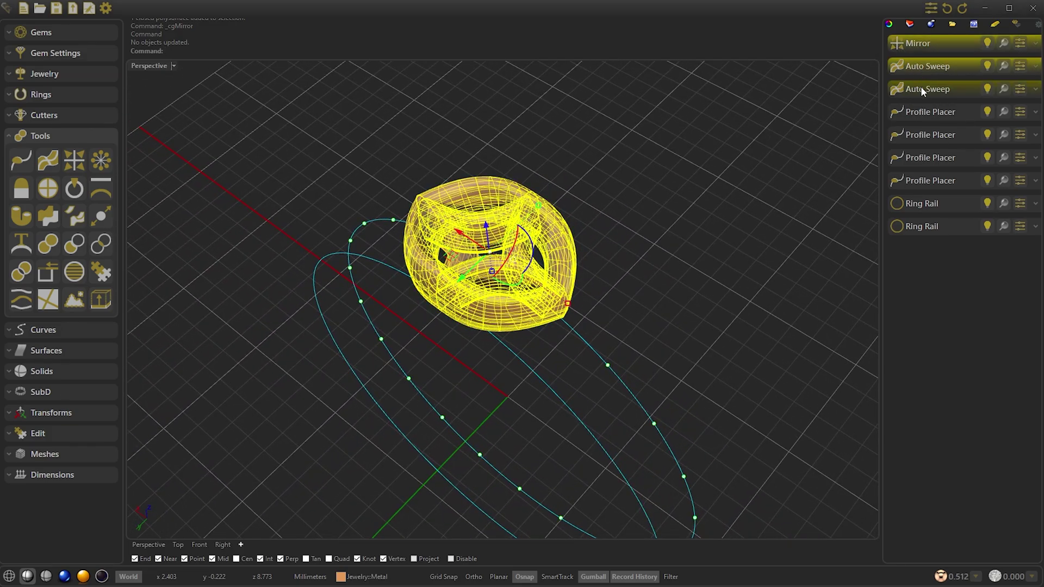
pyautogui.click(45, 433)
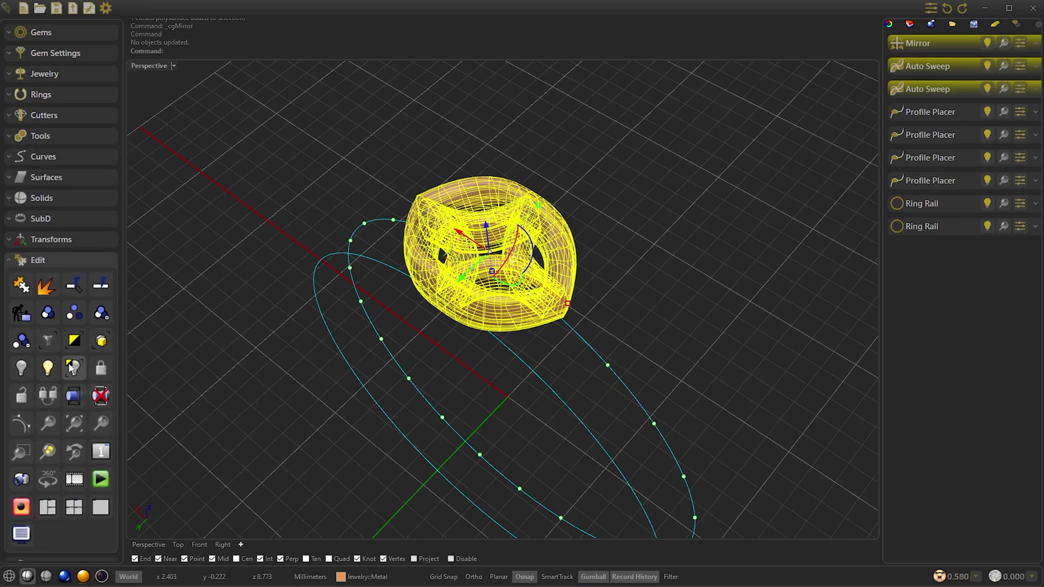
pyautogui.click(47, 314)
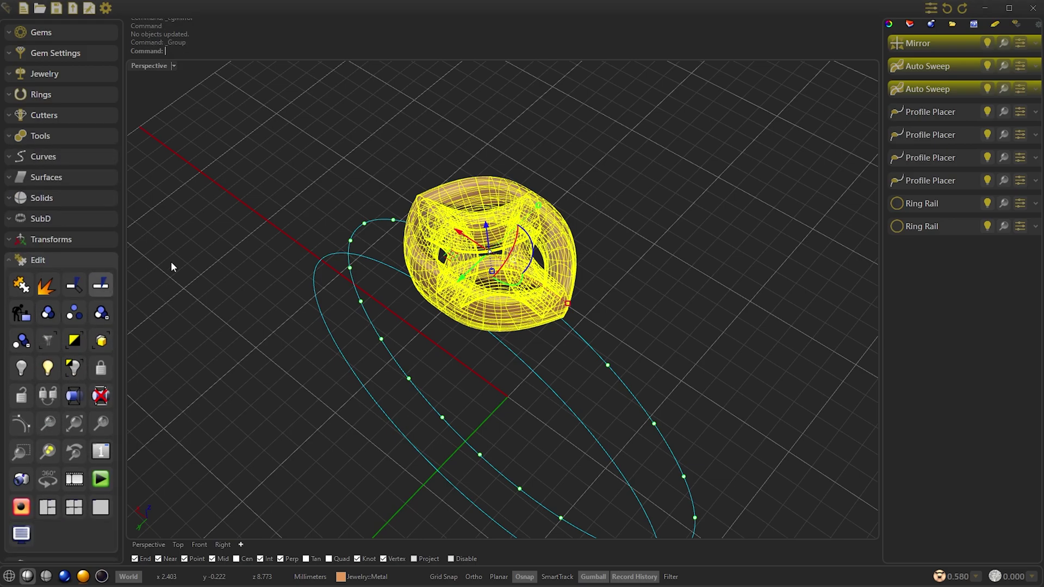
pyautogui.click(571, 231)
pyautogui.click(682, 202)
pyautogui.click(543, 239)
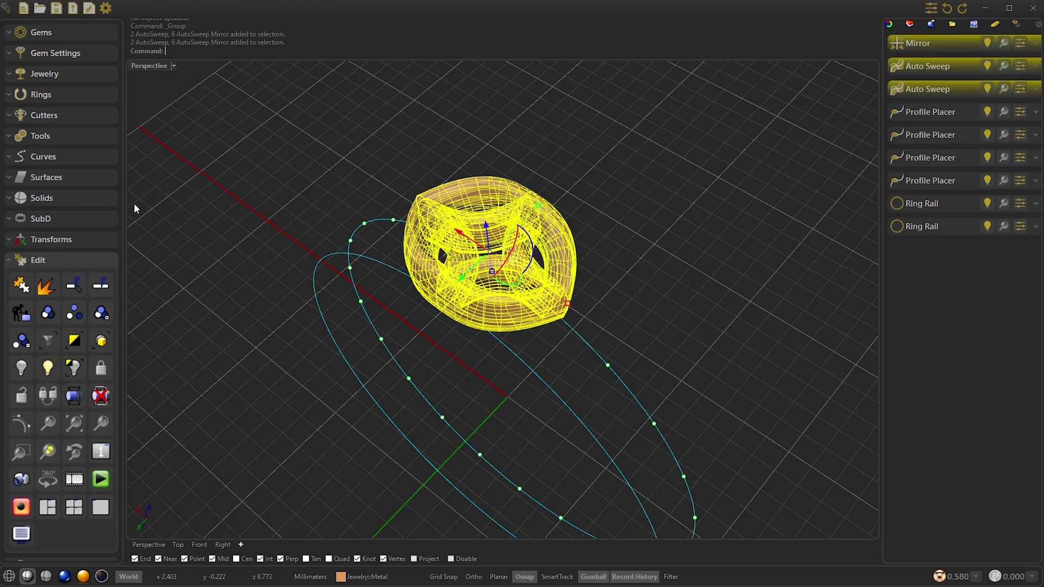
# Polar array the grouped motif around the ring with 11 copies over 360 degrees, and accept
pyautogui.click(31, 134)
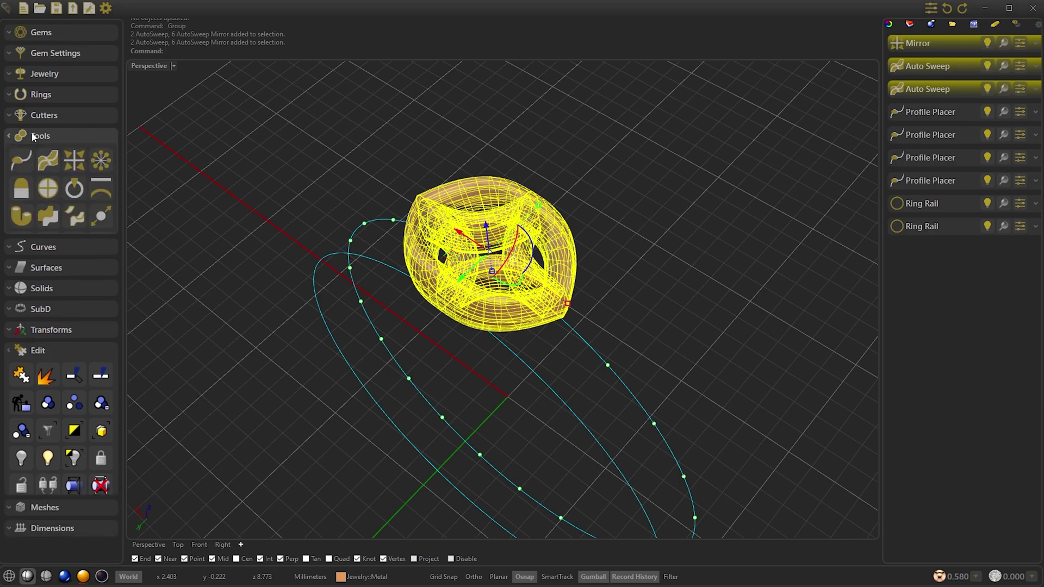
pyautogui.click(98, 169)
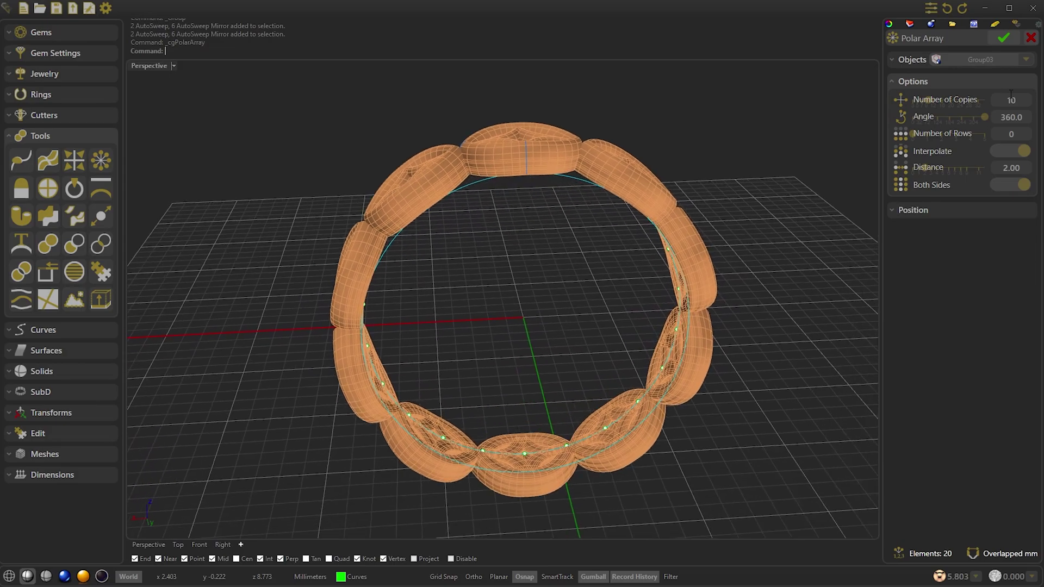
pyautogui.scroll(1, 1011, 94)
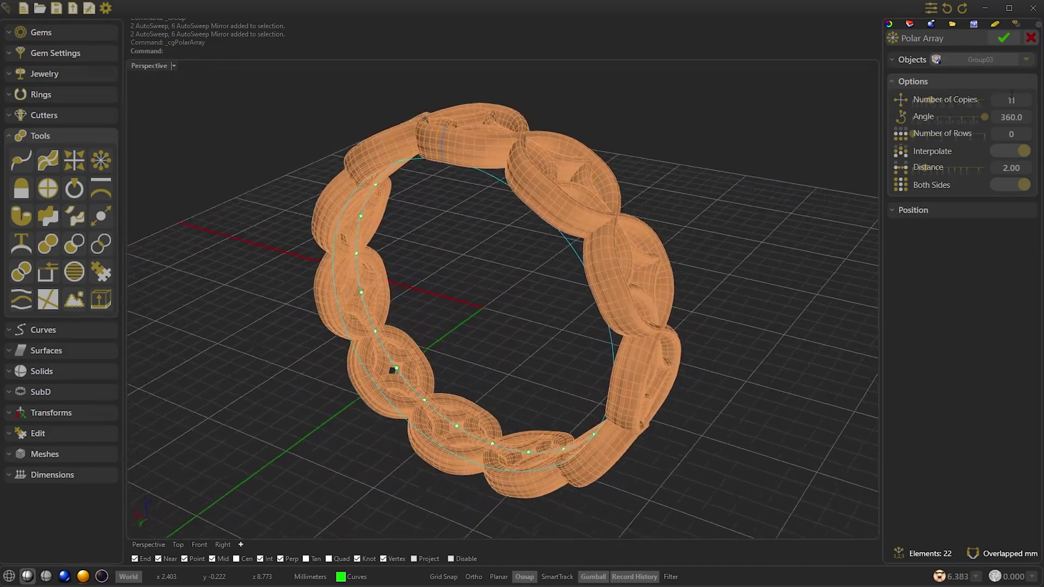
pyautogui.click(1004, 39)
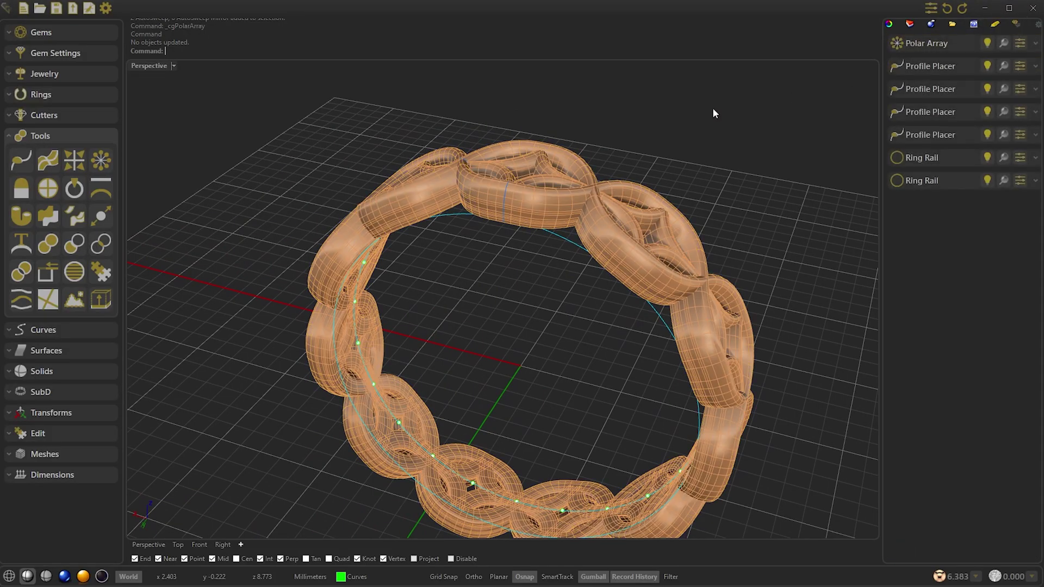
# Preview the arrayed band in the rendered metal display, and return to the shaded display
pyautogui.scroll(5, 697, 104)
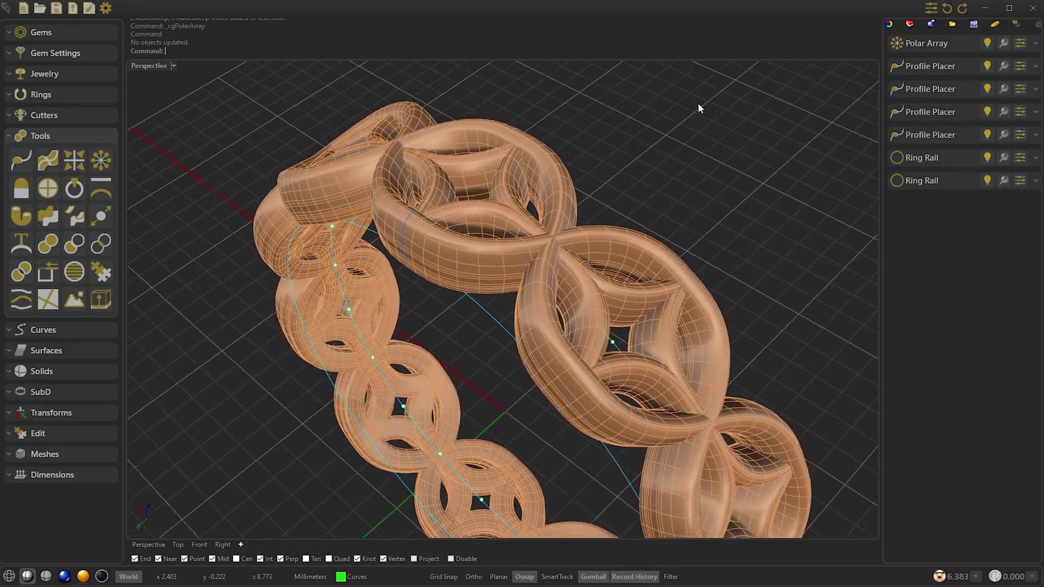
pyautogui.click(102, 576)
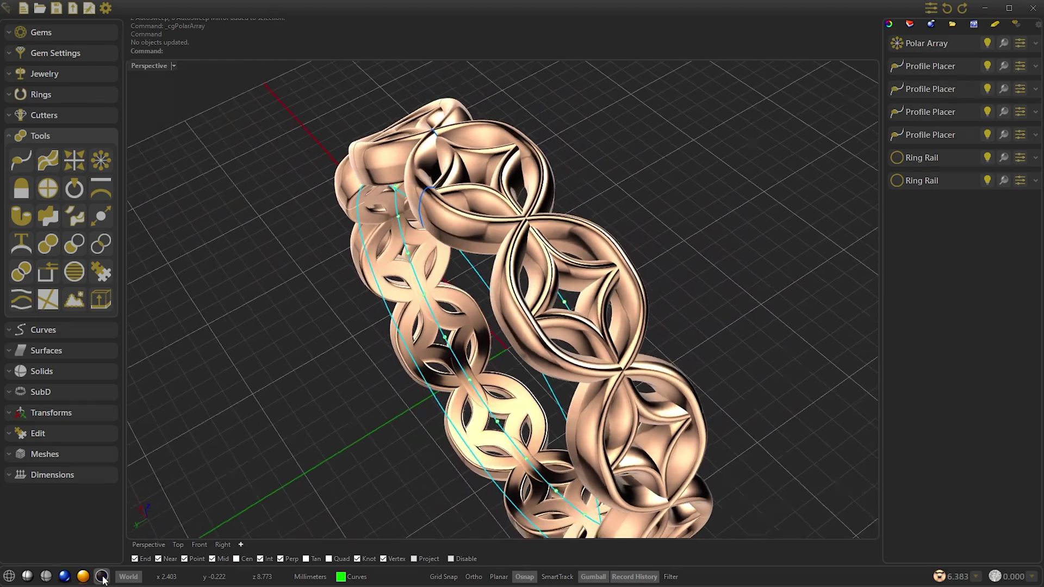
pyautogui.click(28, 577)
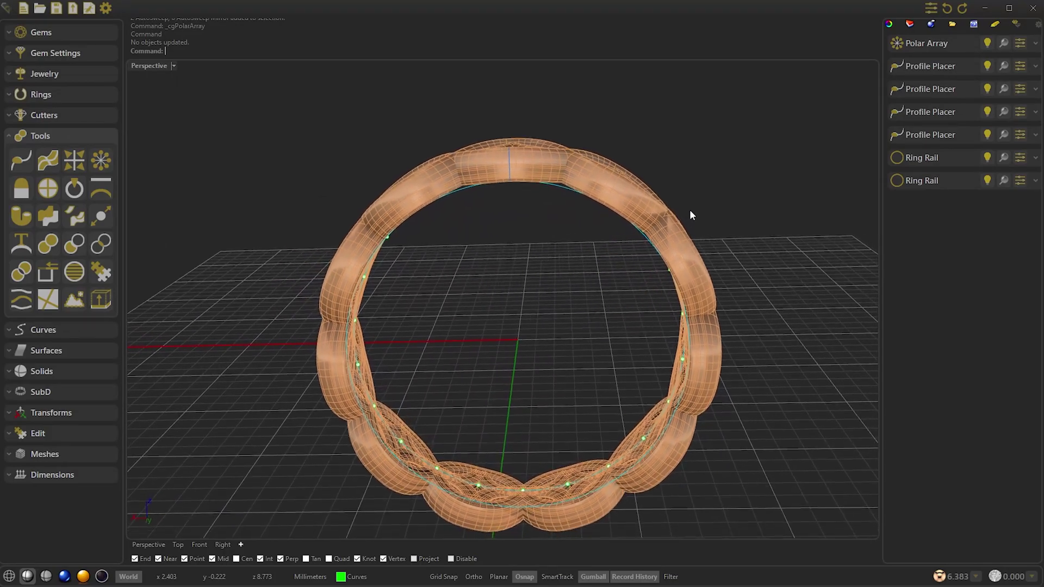
# Start an outside ring rail with proportional top, side and bottom heights of 2.50 and outside profile 002
pyautogui.click(58, 95)
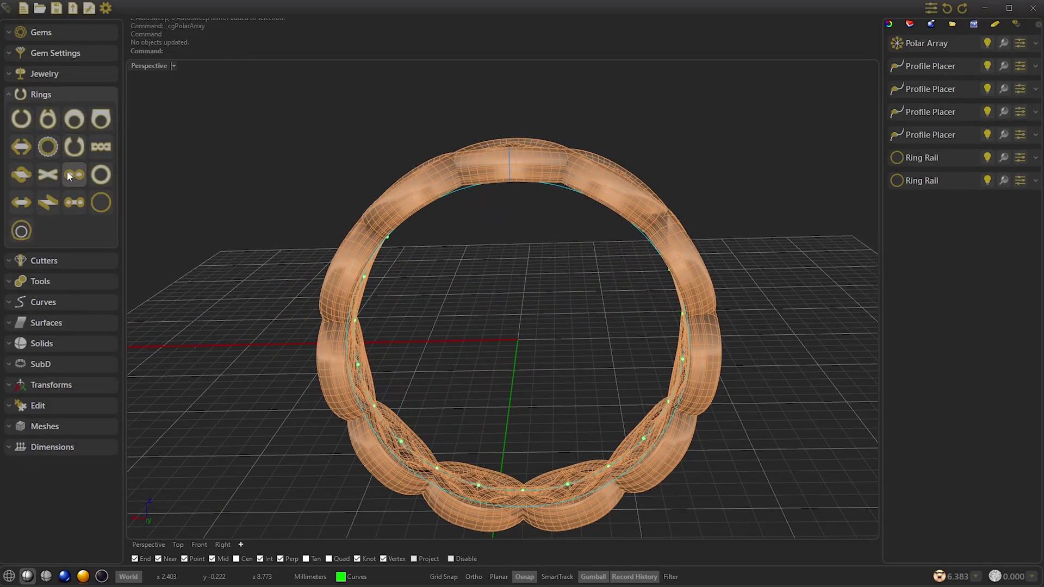
pyautogui.click(22, 231)
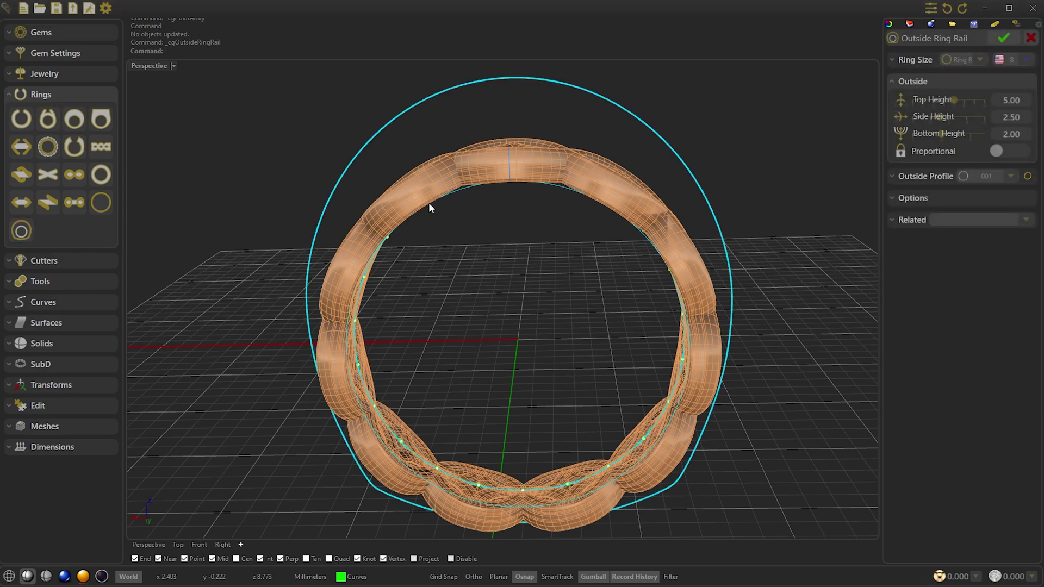
pyautogui.moveTo(953, 101); pyautogui.dragTo(946, 137)
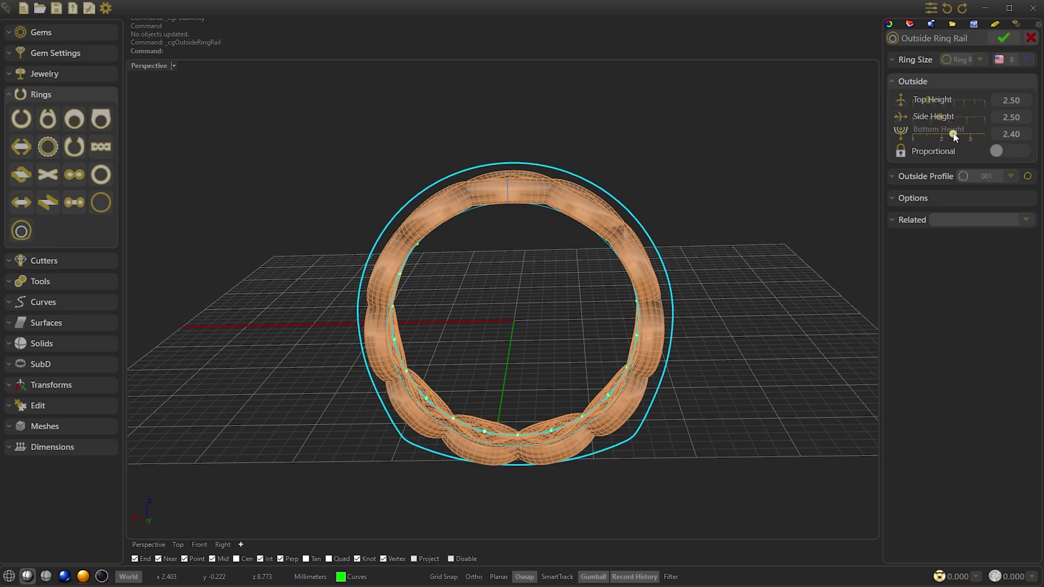
pyautogui.click(1008, 151)
pyautogui.click(992, 177)
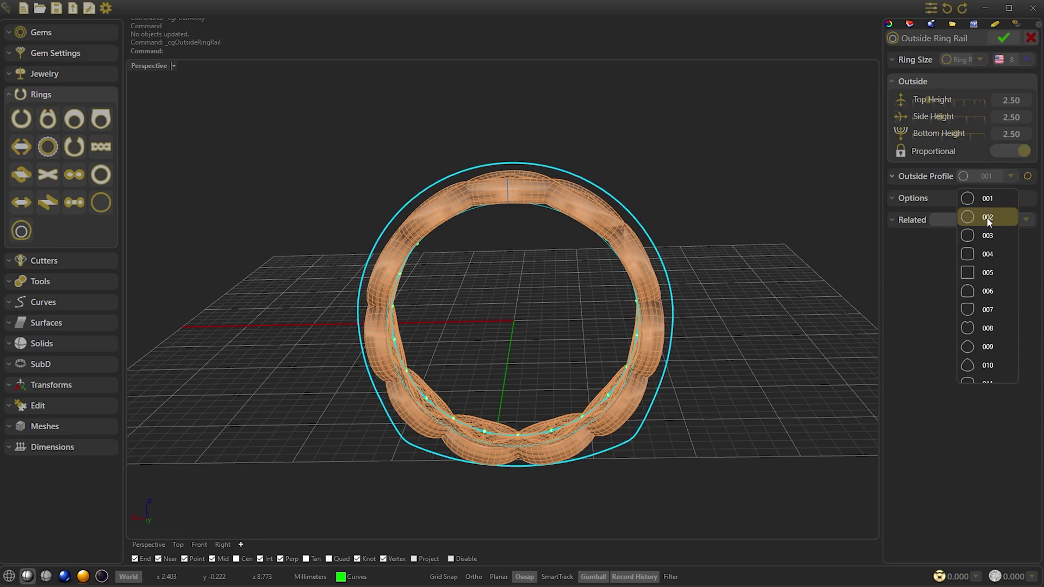
pyautogui.click(987, 217)
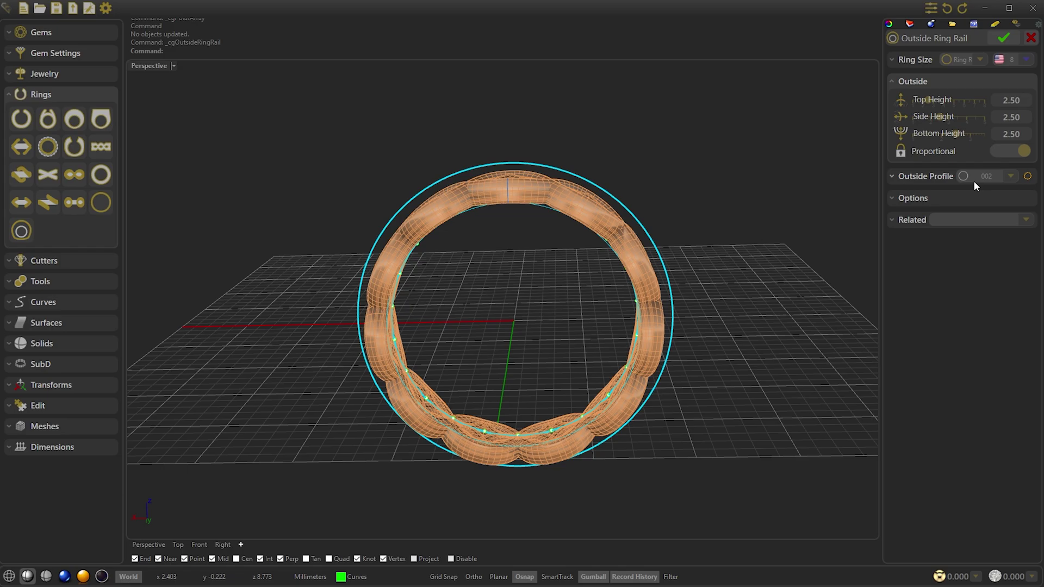
# Set the outside ring rail's heights to 2.30, accept it, and move the rail sideways along the band's width
pyautogui.moveTo(927, 101)
pyautogui.mouseDown()
pyautogui.moveTo(944, 101)
pyautogui.moveTo(928, 105)
pyautogui.mouseUp()
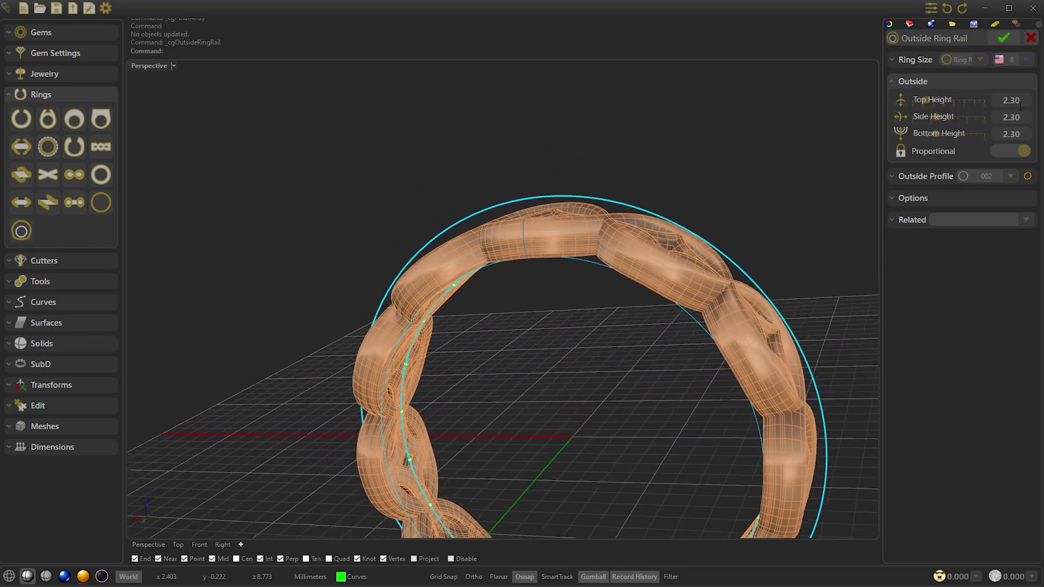
pyautogui.click(1005, 37)
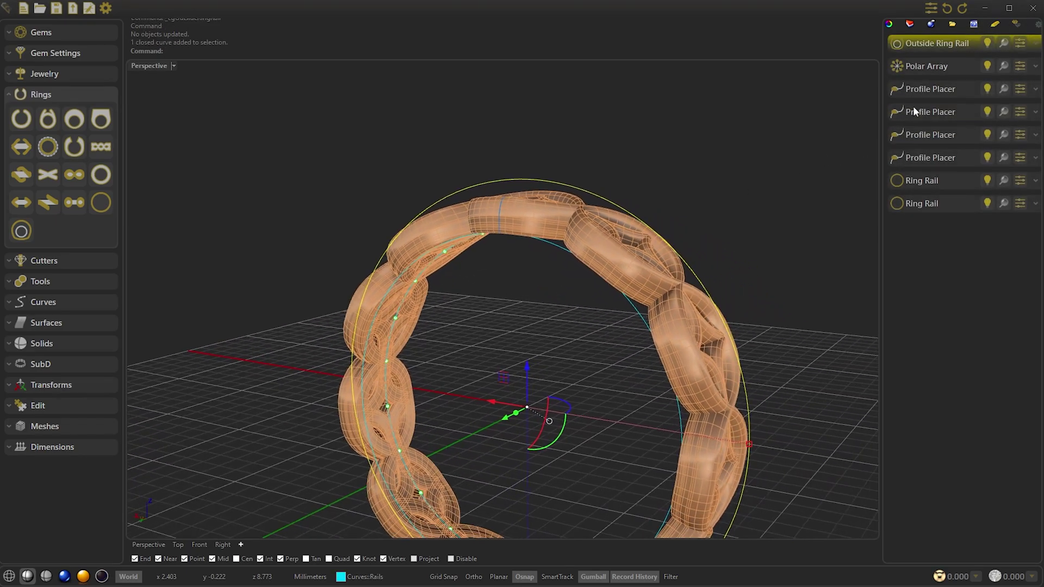
pyautogui.click(931, 45)
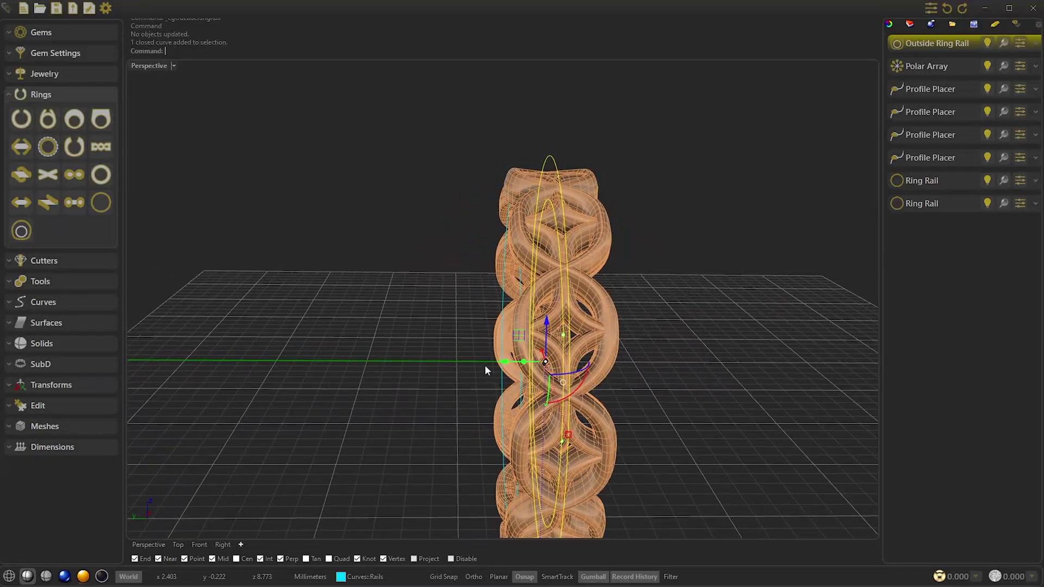
pyautogui.moveTo(502, 361); pyautogui.dragTo(450, 353)
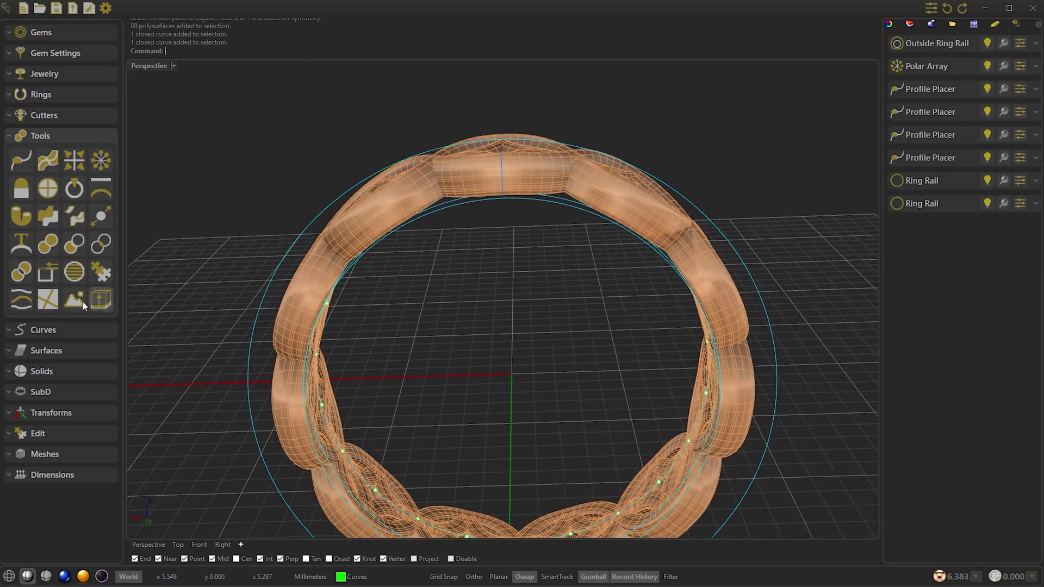
# Start an adjustable blend curve from the top of the inner ring rail to the outside ring rail
pyautogui.click(55, 329)
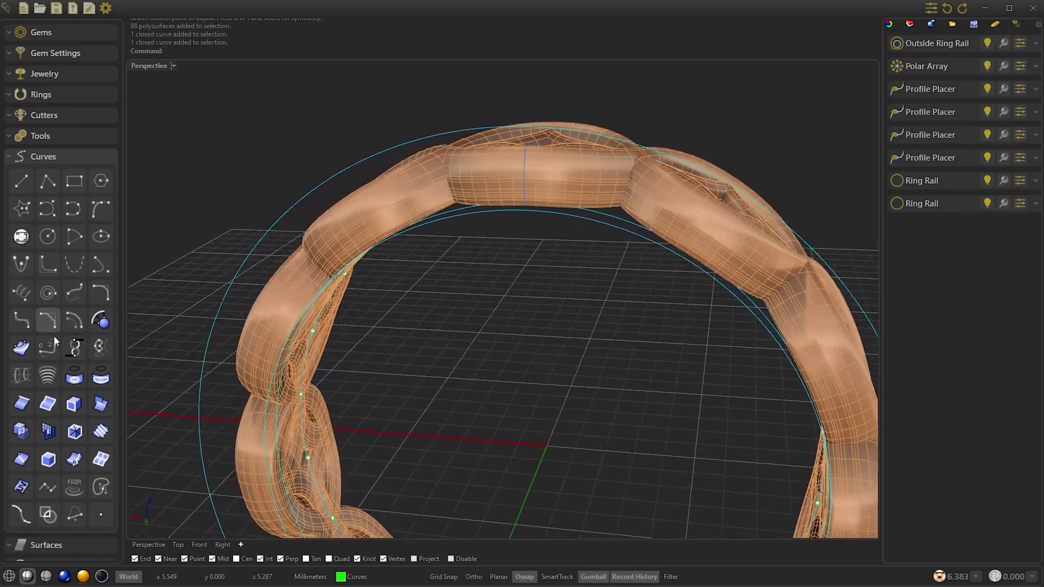
pyautogui.click(49, 346)
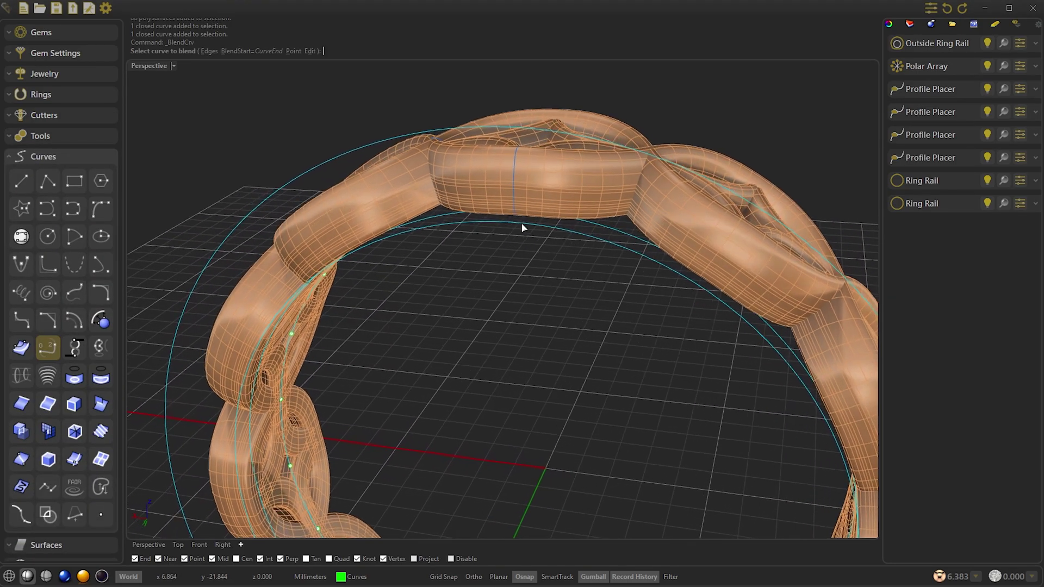
pyautogui.click(521, 223)
pyautogui.click(401, 136)
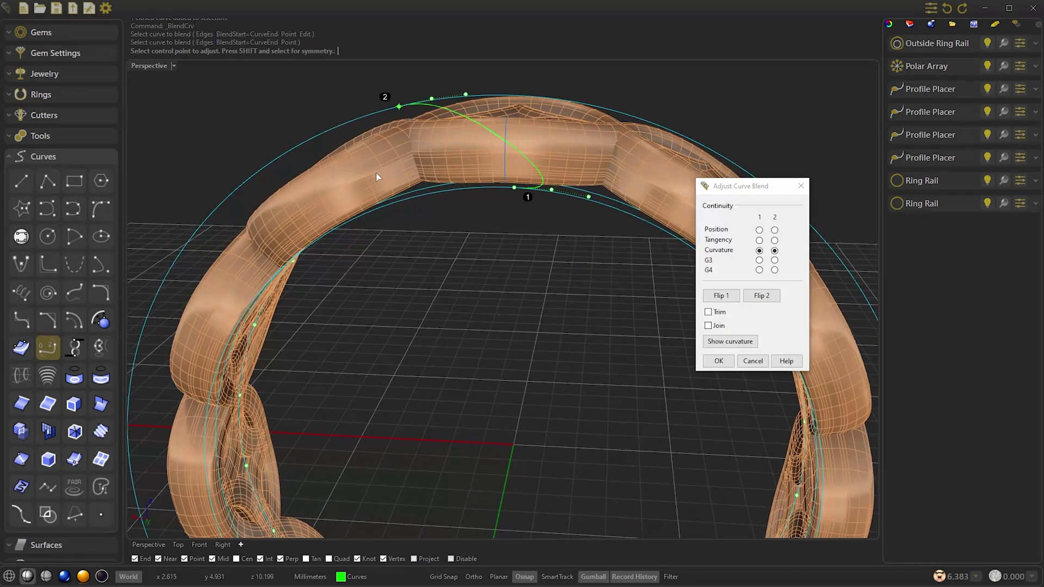
# In the front view, place blend end 1 on the first motif point beside the ring's centre line and end 2 on the outside rail's top centre
pyautogui.click(199, 544)
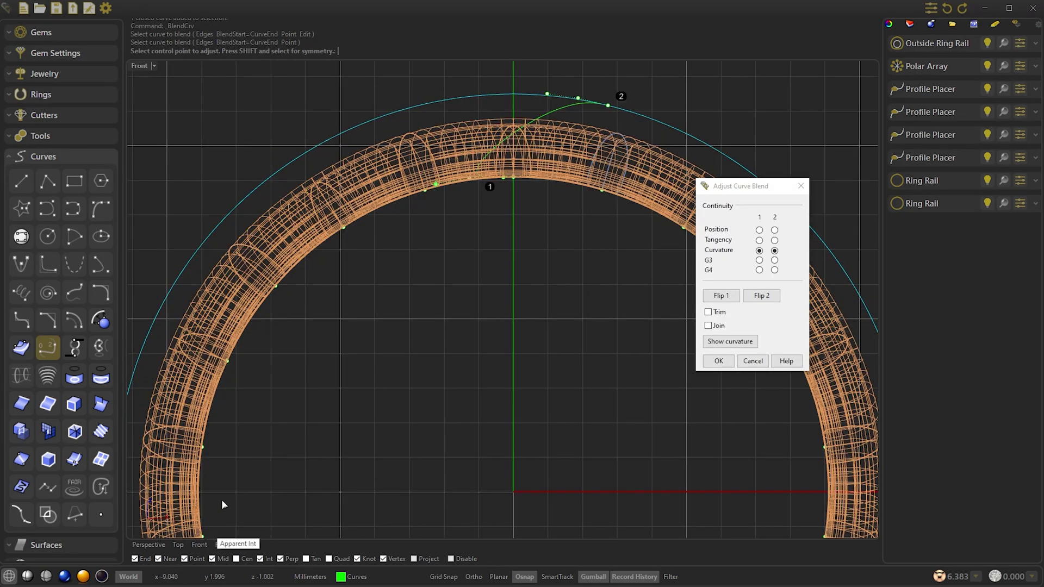
pyautogui.scroll(5, 588, 145)
pyautogui.click(603, 131)
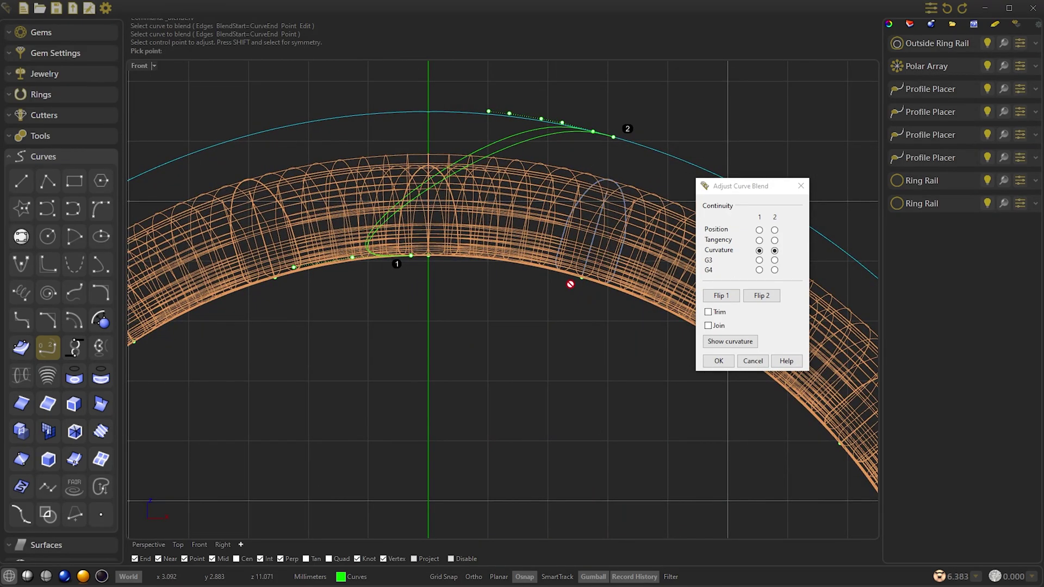
pyautogui.click(412, 256)
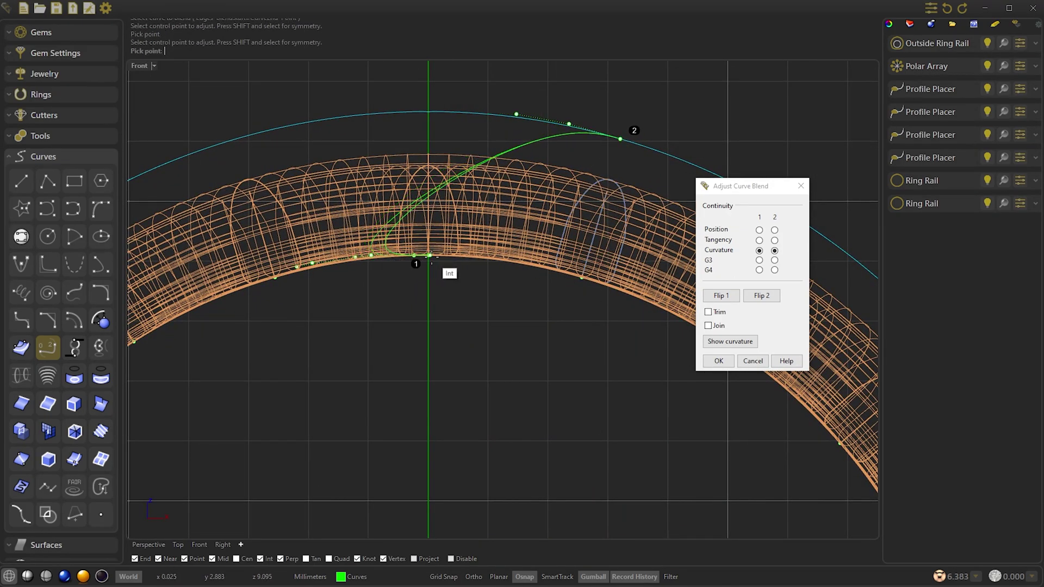
pyautogui.click(427, 262)
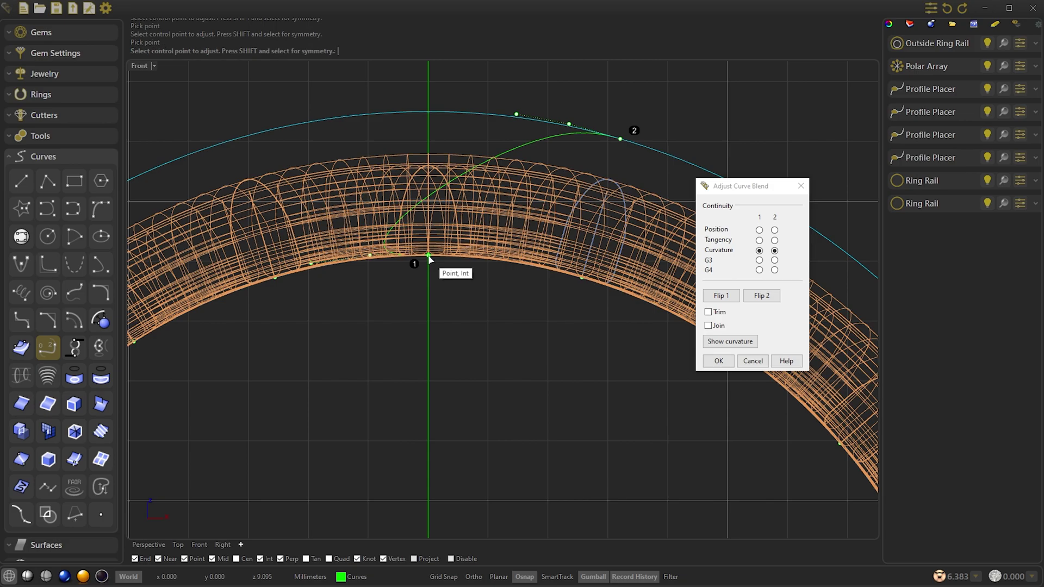
pyautogui.click(429, 257)
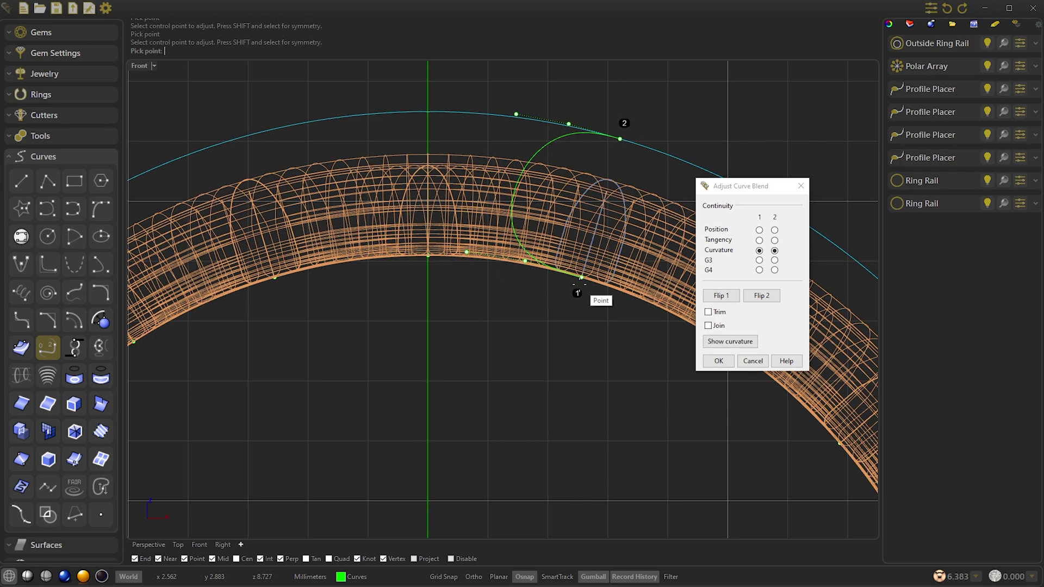
pyautogui.click(581, 279)
pyautogui.click(620, 141)
pyautogui.click(427, 259)
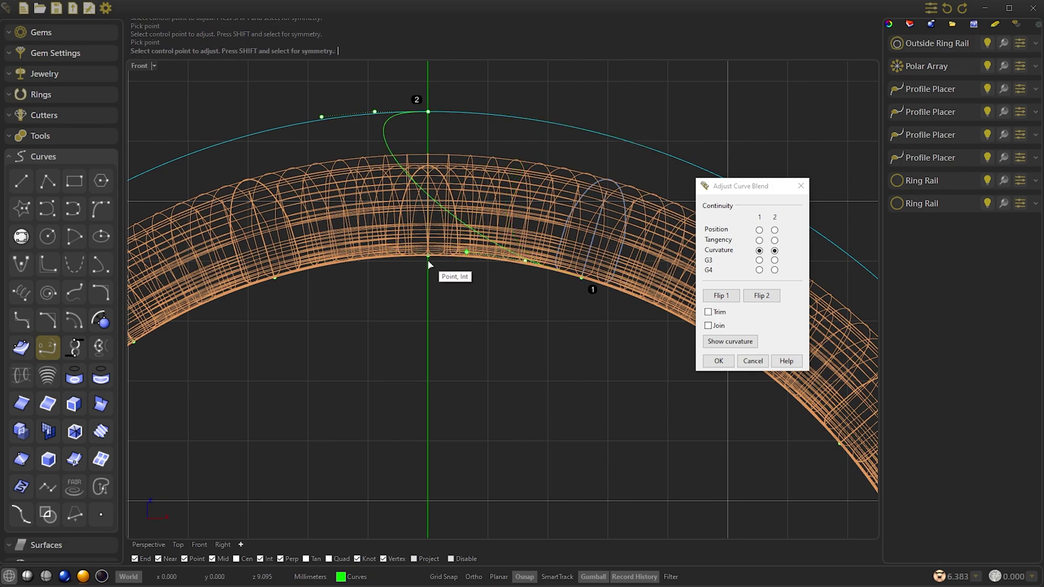
# Flip both blend ends, and slide end 1 along the inner rail to the next motif point
pyautogui.scroll(-2, 428, 259)
pyautogui.click(761, 295)
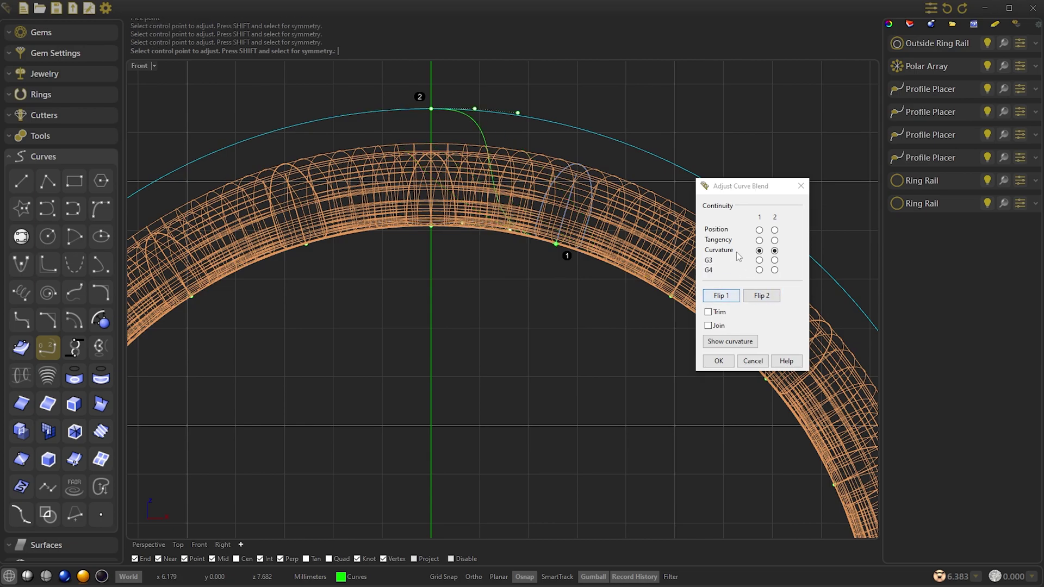
pyautogui.scroll(3, 736, 252)
pyautogui.click(600, 329)
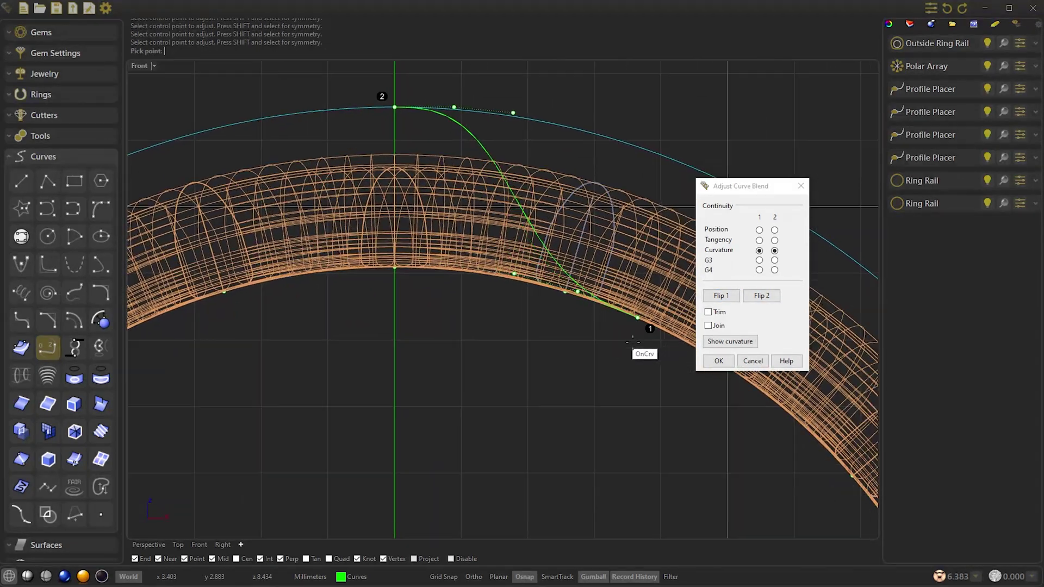
pyautogui.moveTo(633, 342); pyautogui.dragTo(562, 287, button='right')
pyautogui.scroll(-1, 632, 342)
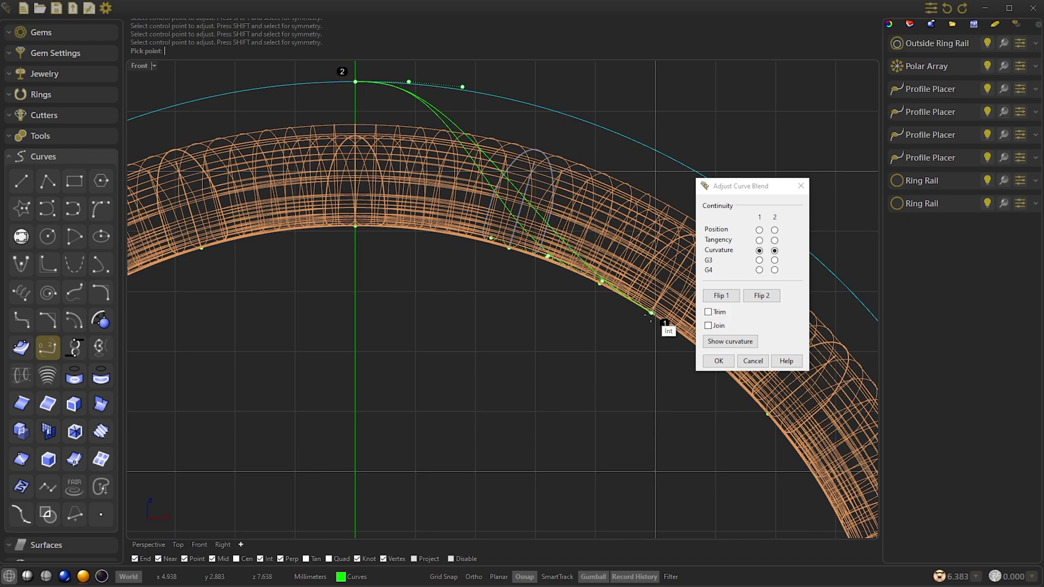
pyautogui.scroll(2, 649, 311)
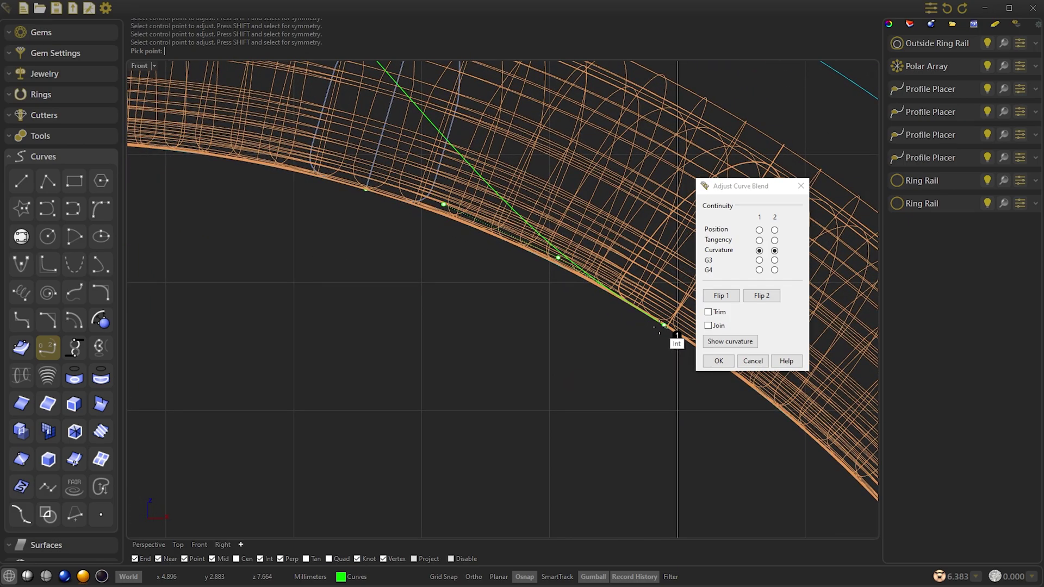
pyautogui.scroll(-5, 664, 330)
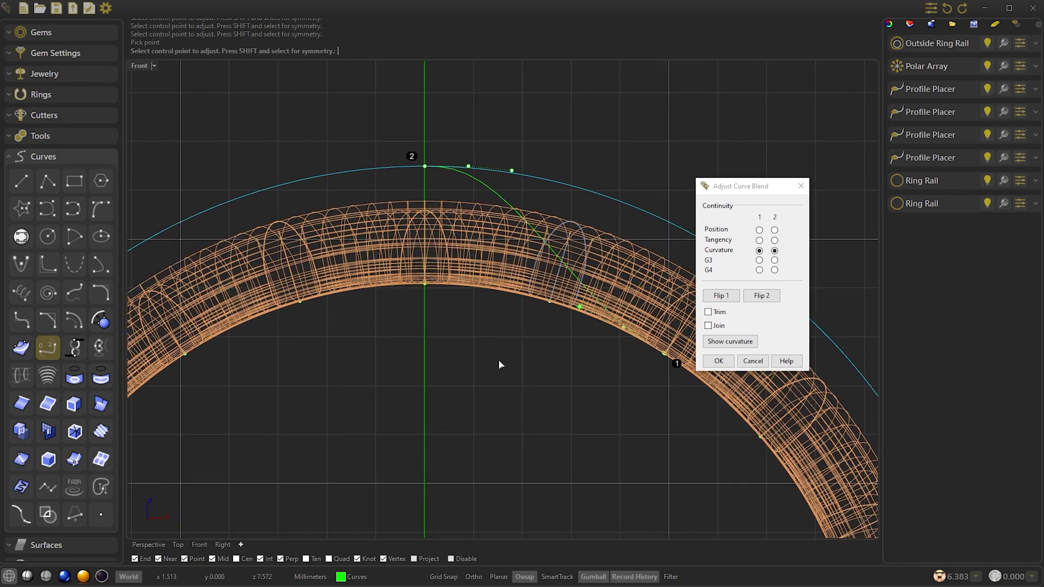
# Lengthen the tangent handle at blend end 2 to widen the curve's upper bend, and accept the blend with curvature continuity
pyautogui.moveTo(498, 360); pyautogui.dragTo(496, 331, button='right')
pyautogui.scroll(-1, 498, 359)
pyautogui.scroll(1, 497, 357)
pyautogui.click(492, 147)
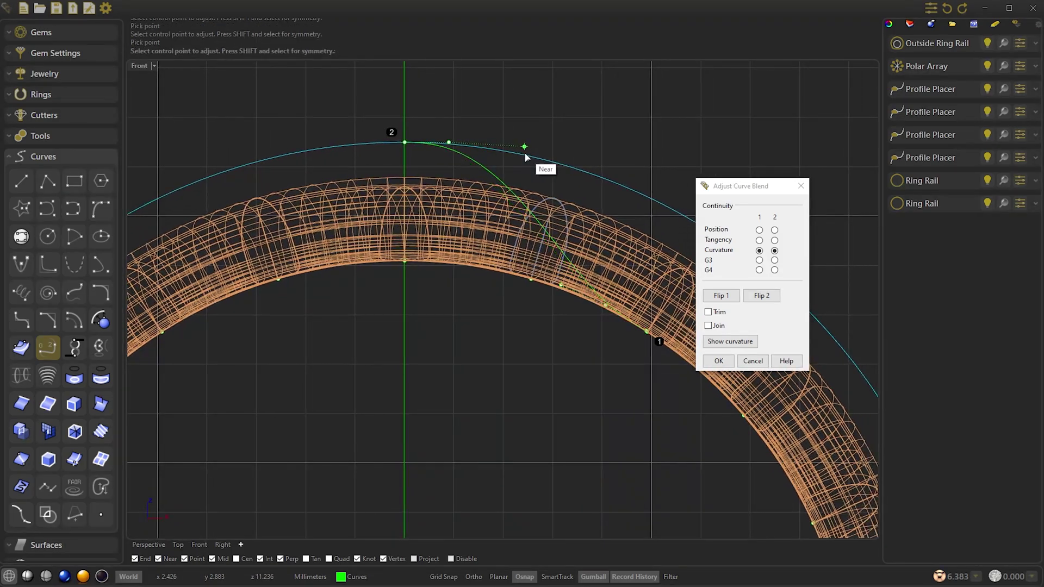
pyautogui.click(548, 148)
pyautogui.scroll(-3, 548, 149)
pyautogui.scroll(3, 540, 174)
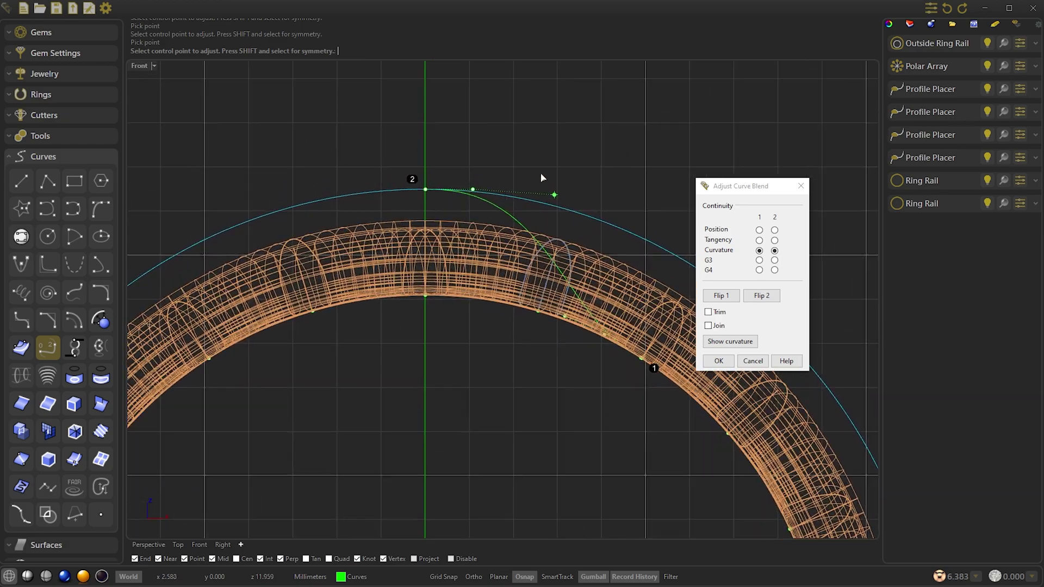
pyautogui.scroll(1, 660, 351)
pyautogui.moveTo(660, 351); pyautogui.dragTo(705, 356, button='right')
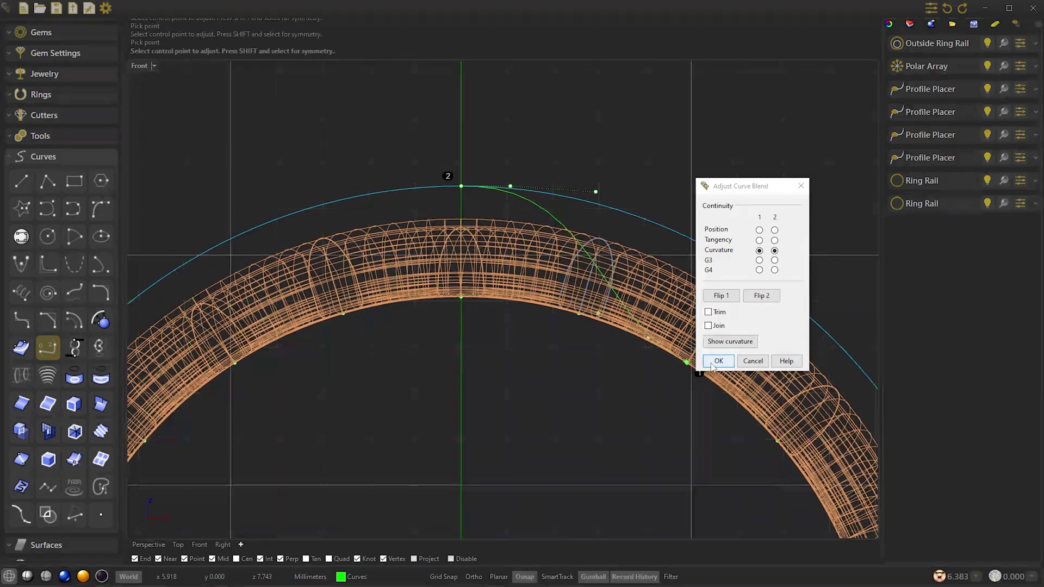
pyautogui.click(713, 362)
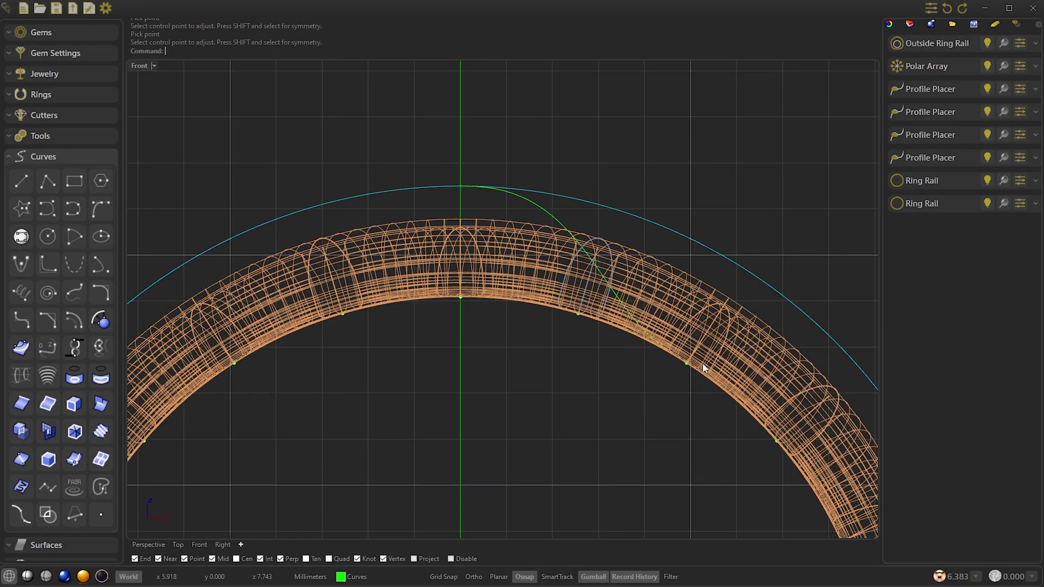
# Place profile 001 at the lower end of the blend curve with width and height 0.80, and accept
pyautogui.click(149, 544)
pyautogui.moveTo(480, 352); pyautogui.dragTo(406, 207, button='right')
pyautogui.click(402, 204)
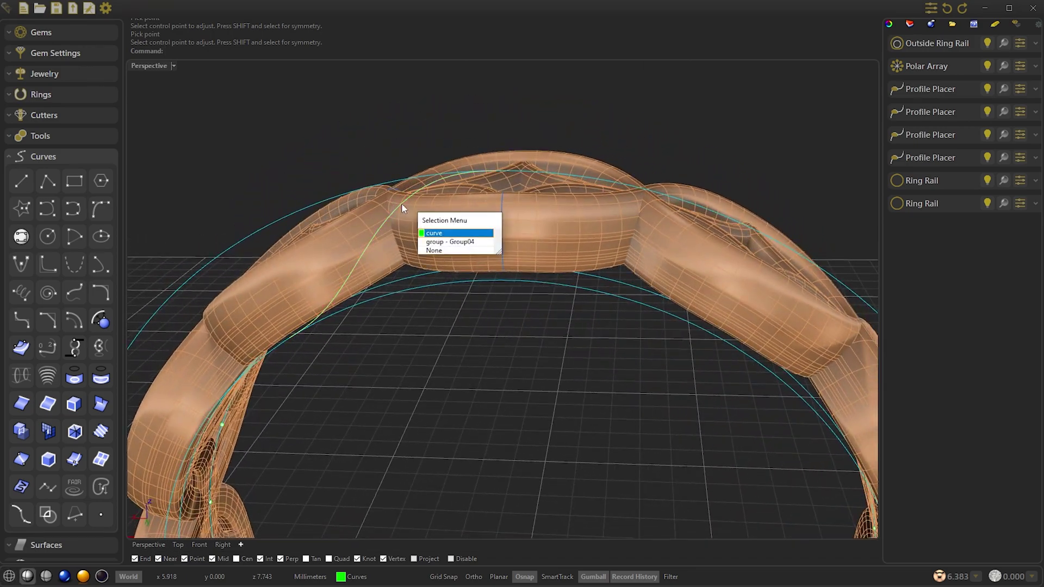
pyautogui.click(439, 234)
pyautogui.moveTo(471, 243); pyautogui.dragTo(397, 228, button='right')
pyautogui.click(66, 136)
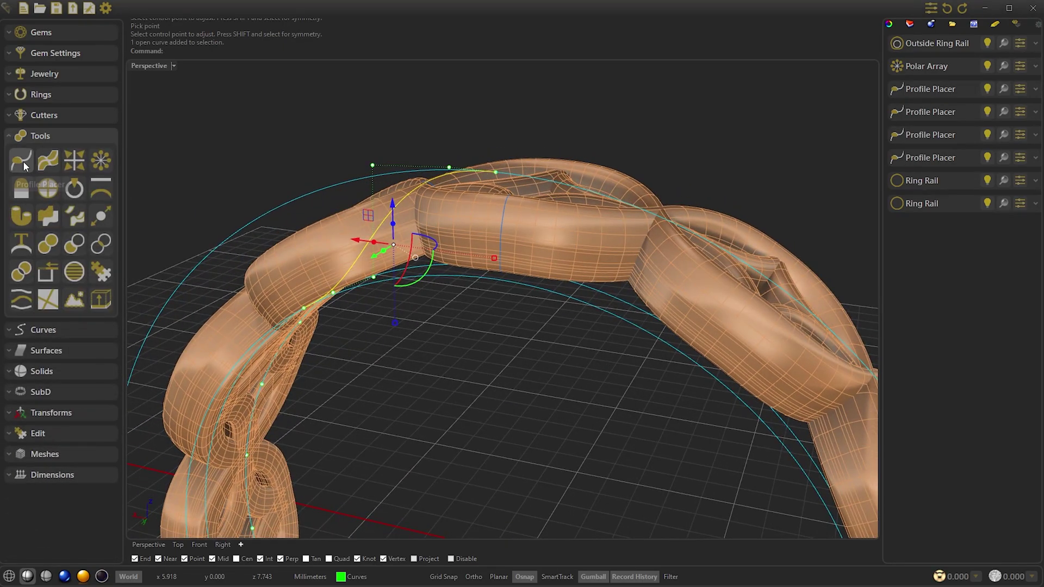
pyautogui.click(23, 161)
pyautogui.moveTo(182, 178); pyautogui.dragTo(939, 119, button='right')
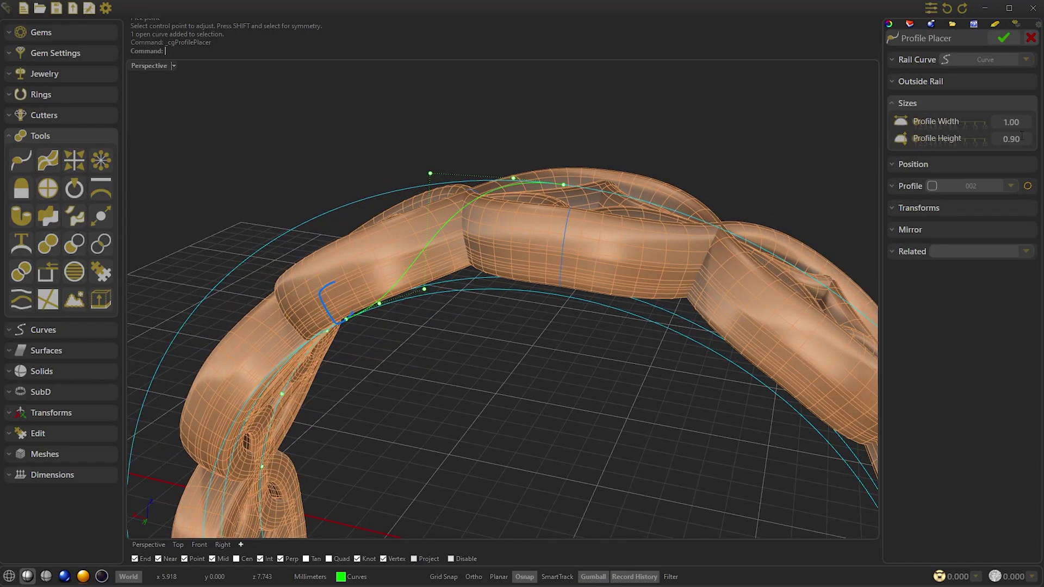
pyautogui.moveTo(939, 119); pyautogui.dragTo(967, 184, button='right')
pyautogui.click(967, 184)
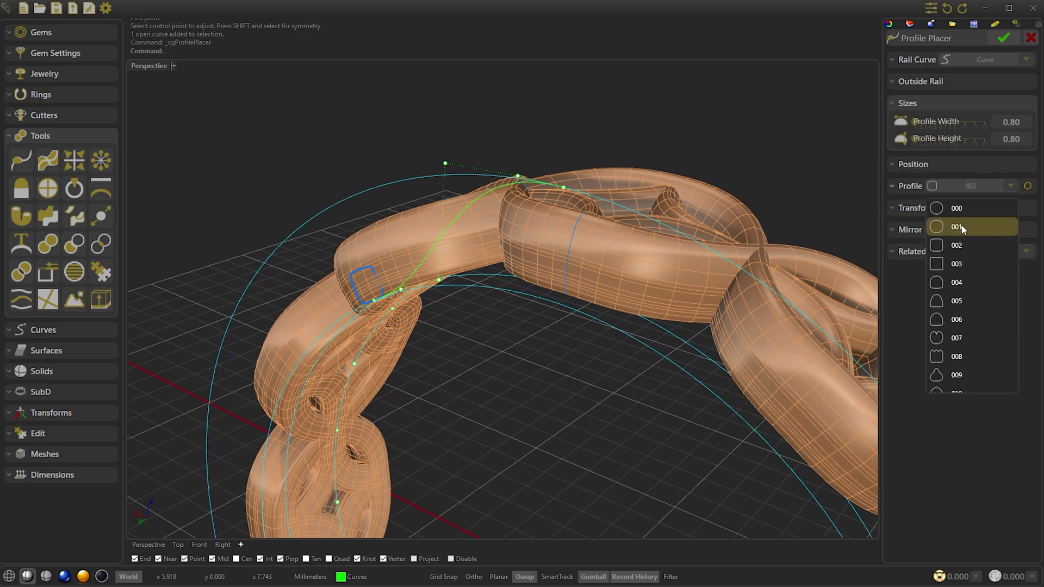
pyautogui.click(960, 230)
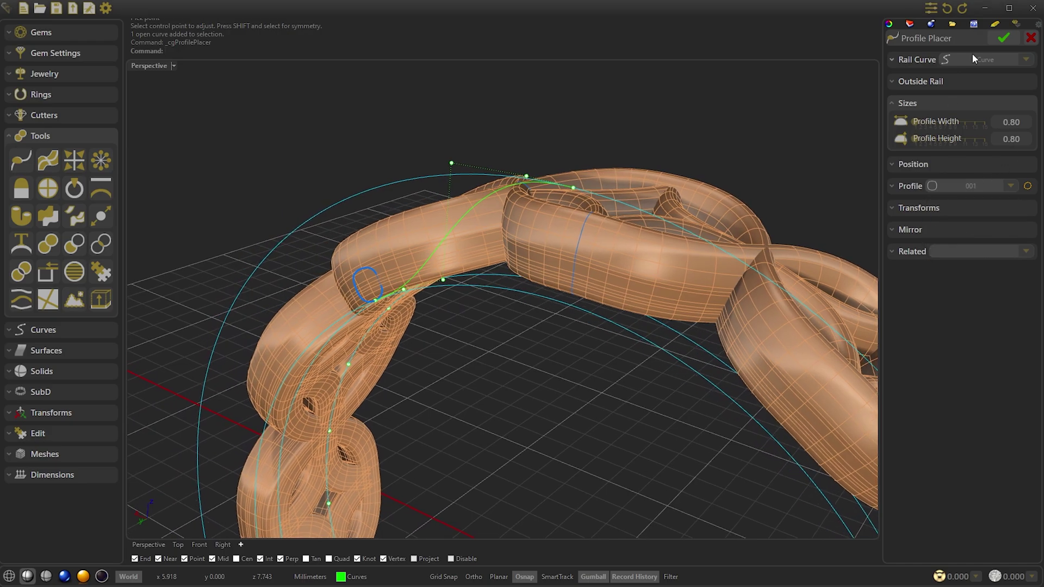
pyautogui.click(999, 36)
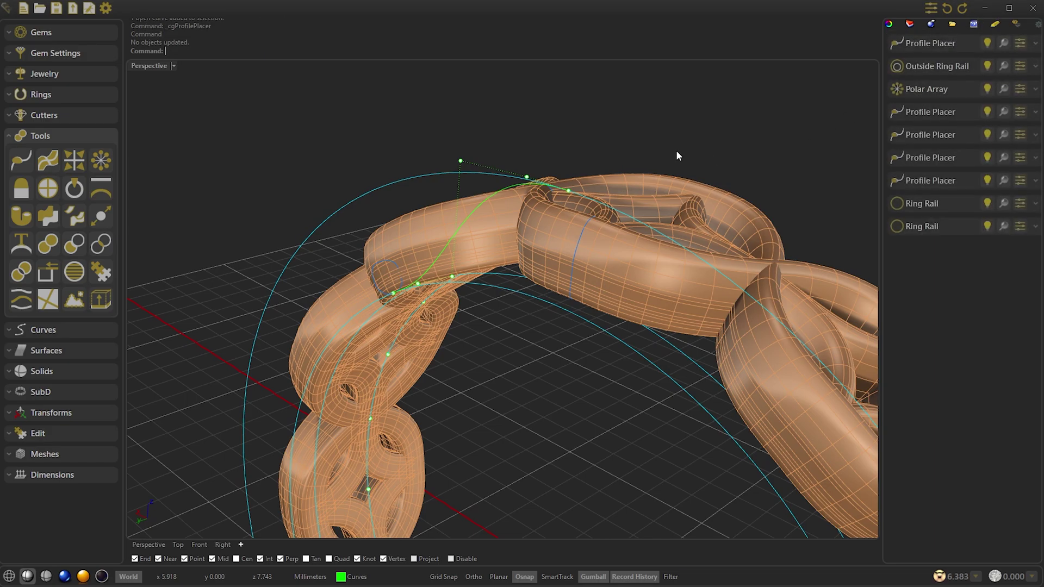
# Place profile 001 at position 1.00000 on the blend curve with width and height 0.80, and accept
pyautogui.click(924, 43)
pyautogui.click(899, 63)
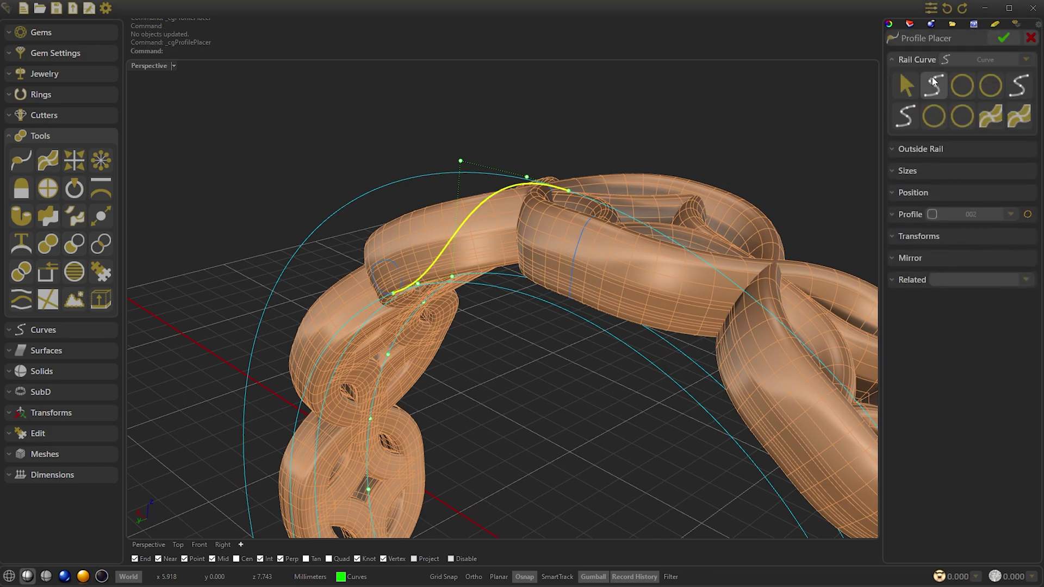
pyautogui.click(915, 191)
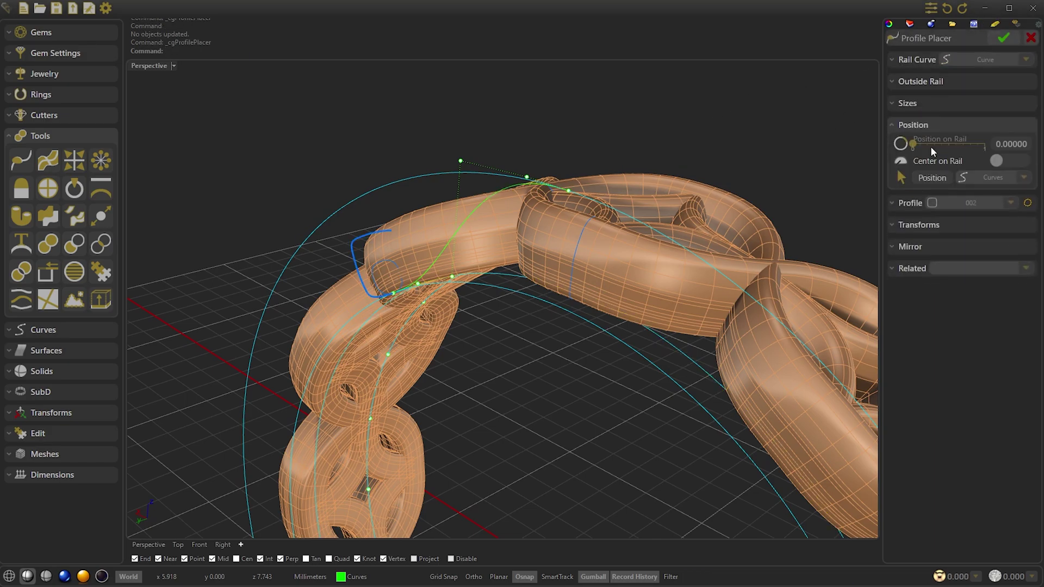
pyautogui.moveTo(999, 143); pyautogui.dragTo(1016, 142)
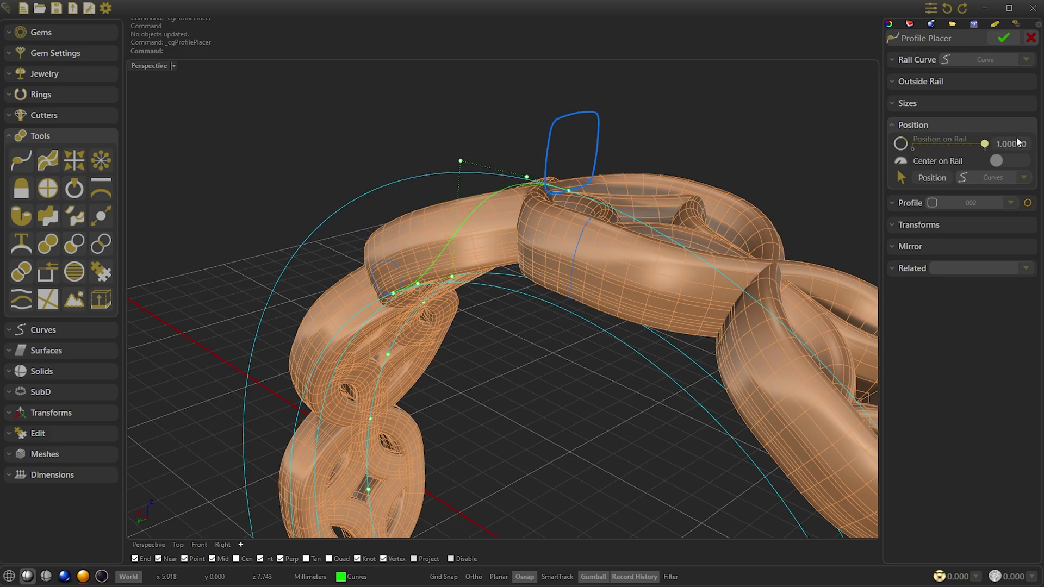
pyautogui.click(937, 204)
pyautogui.click(962, 243)
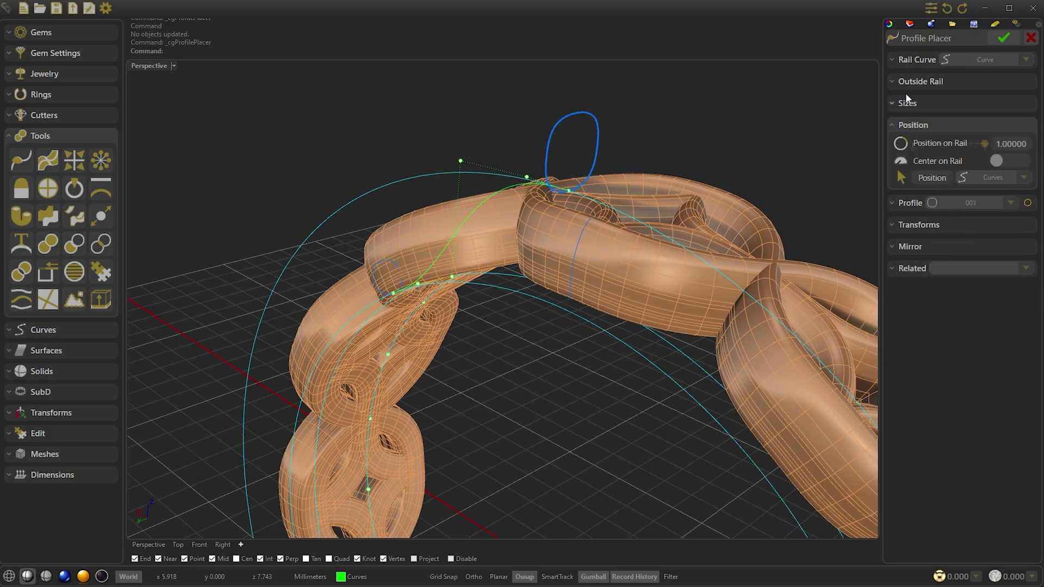
pyautogui.click(906, 103)
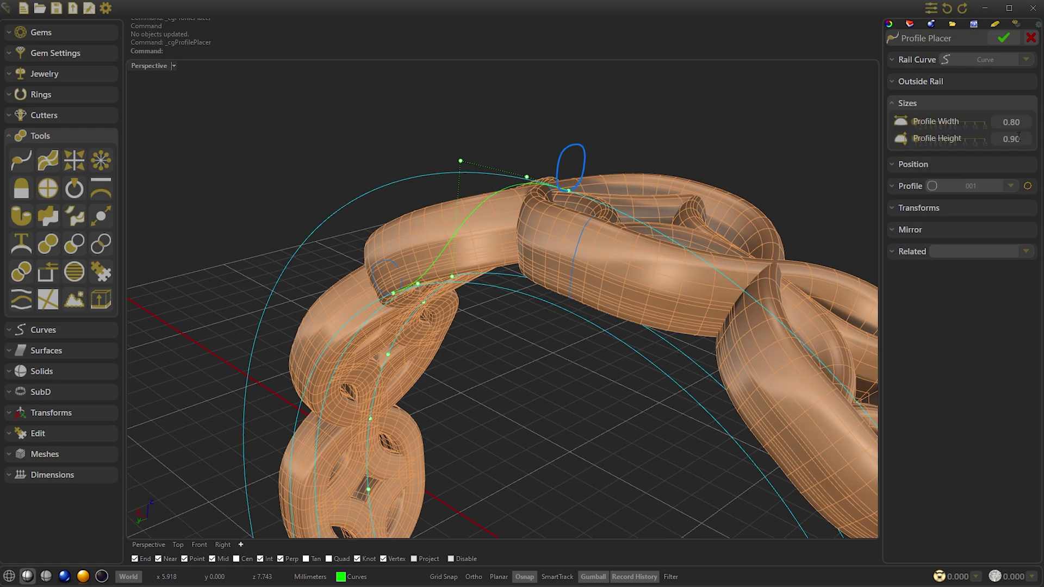
pyautogui.scroll(-1, 1017, 137)
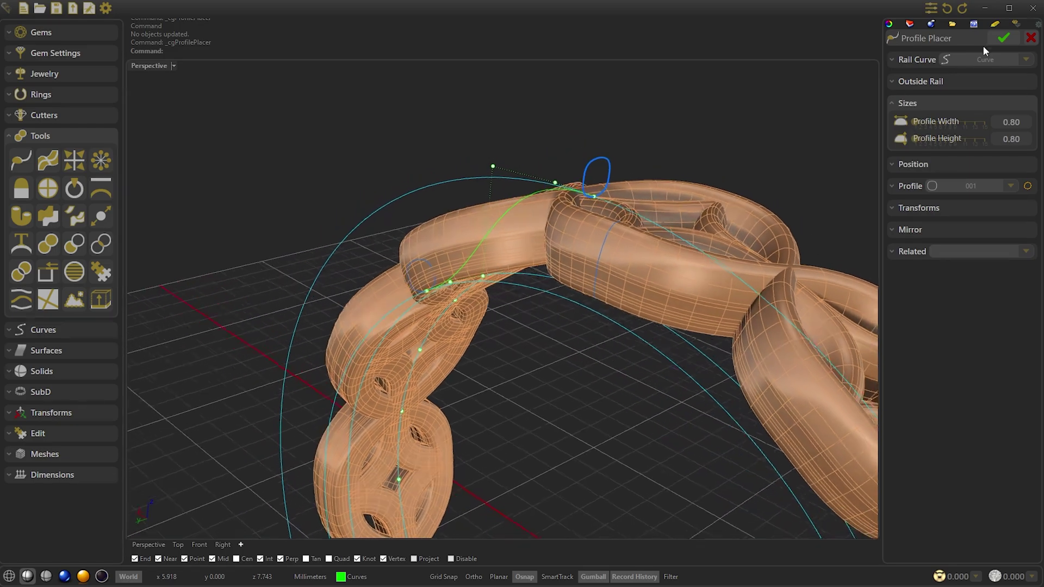
pyautogui.click(1000, 40)
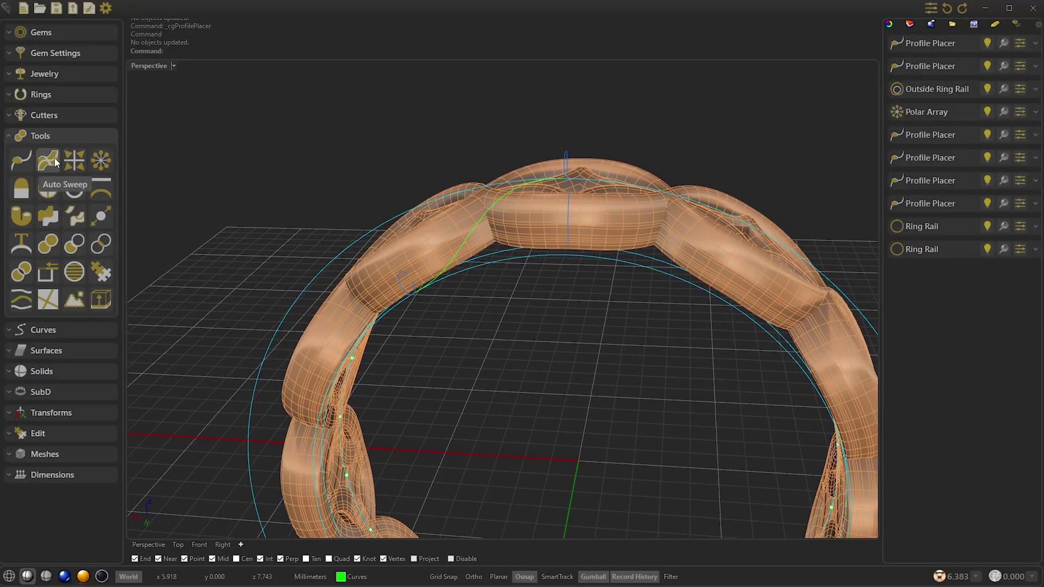
# Auto Sweep the two placed profiles along the blend curve with caps on and caps height 0.00, and accept
pyautogui.click(56, 161)
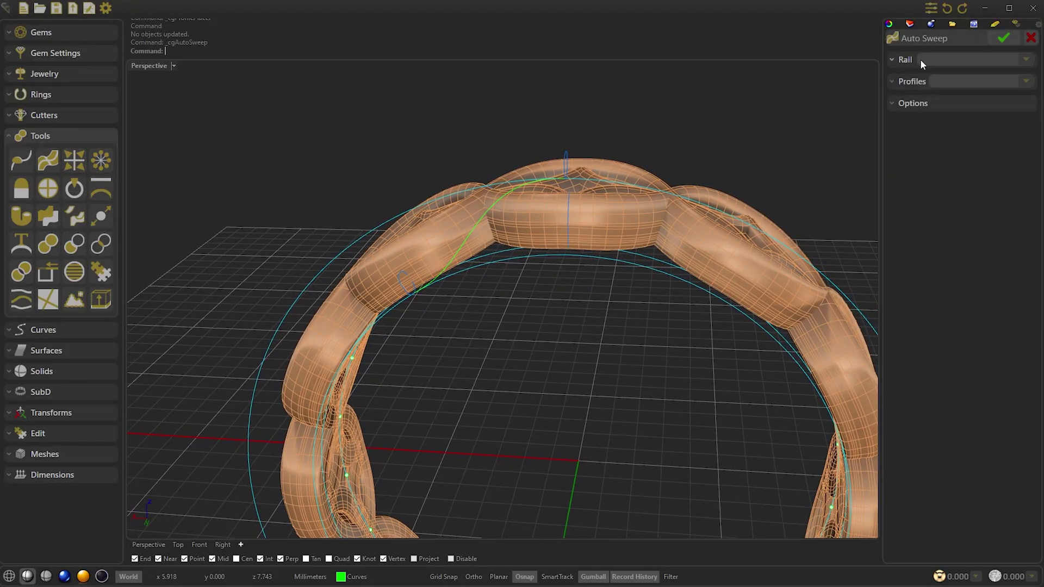
pyautogui.click(920, 61)
pyautogui.click(932, 86)
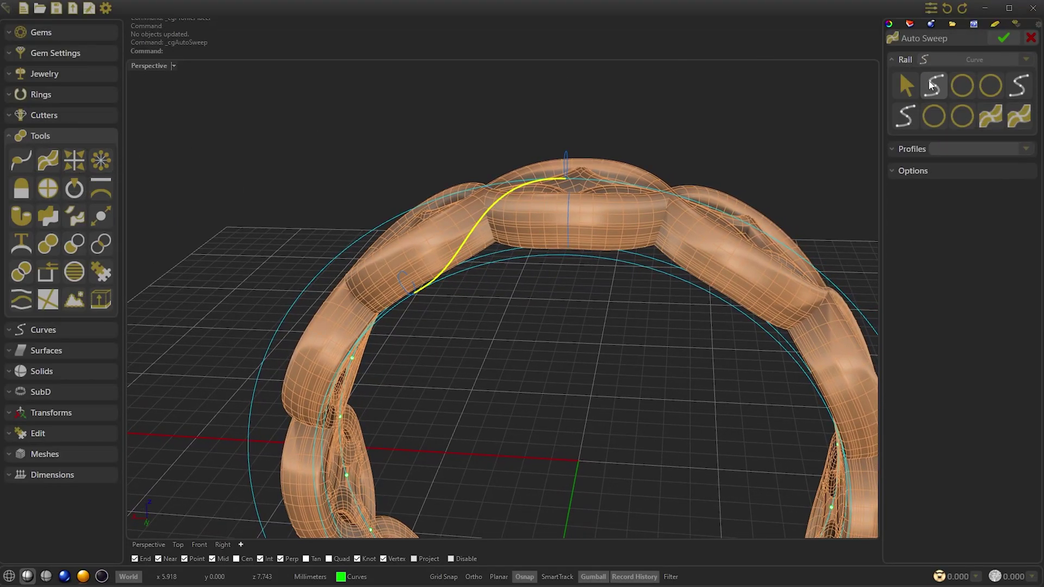
pyautogui.click(910, 149)
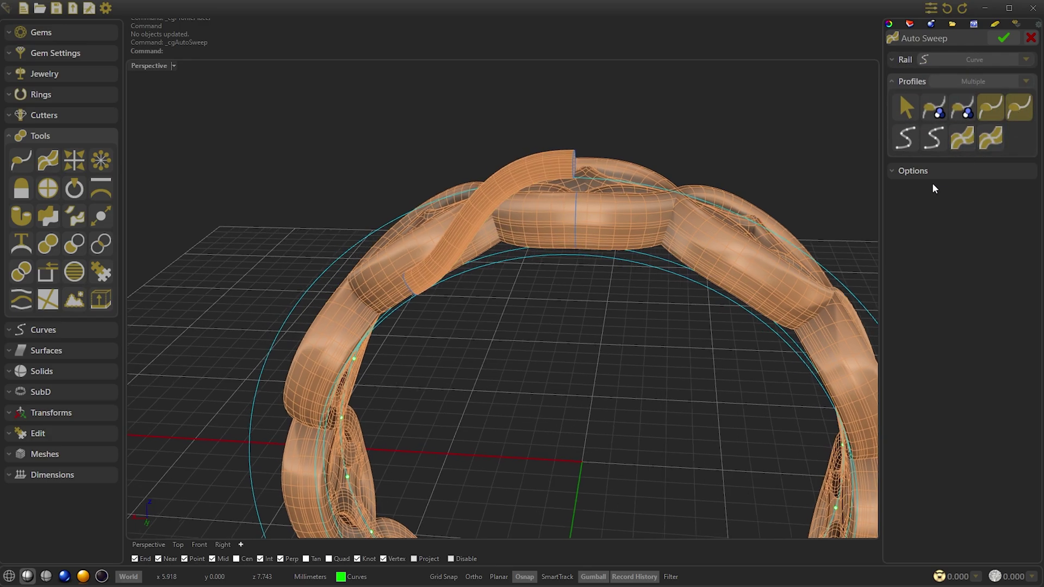
pyautogui.click(918, 171)
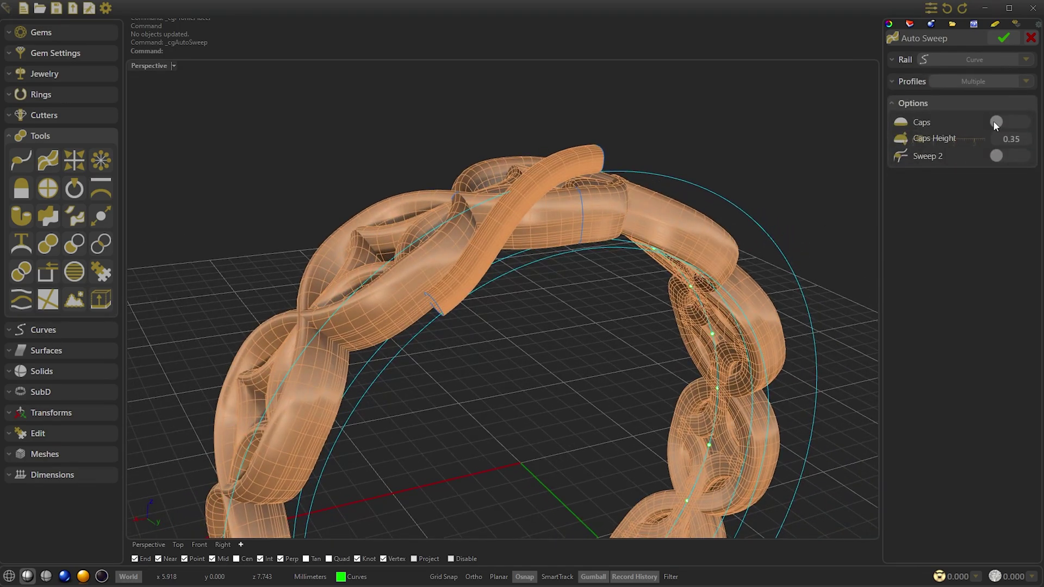
pyautogui.click(993, 120)
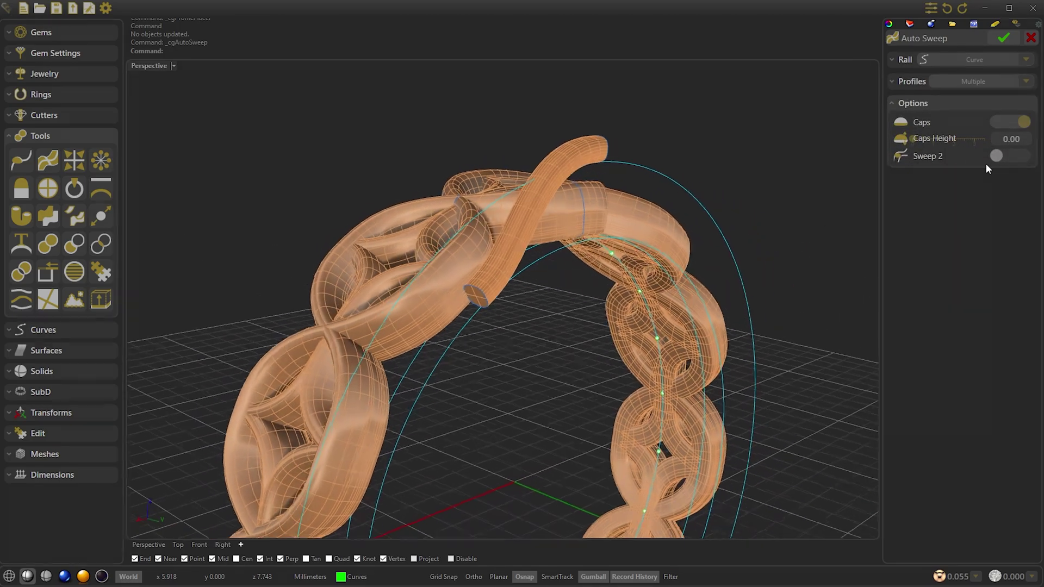
pyautogui.click(1004, 38)
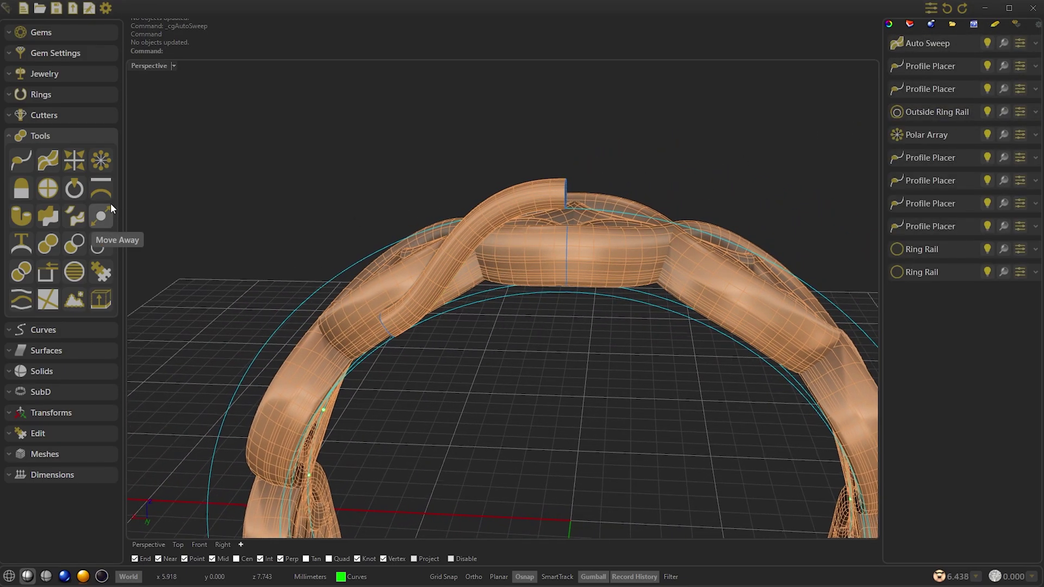
# Mirror the swept side piece with only Mirror Vertical enabled to complete the arch, and accept
pyautogui.click(80, 168)
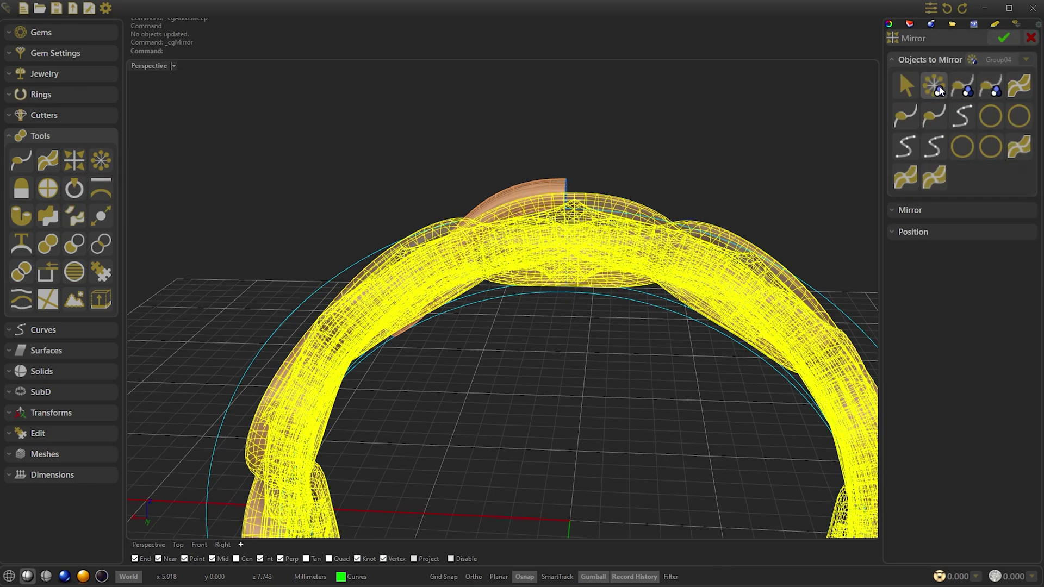
pyautogui.click(1010, 83)
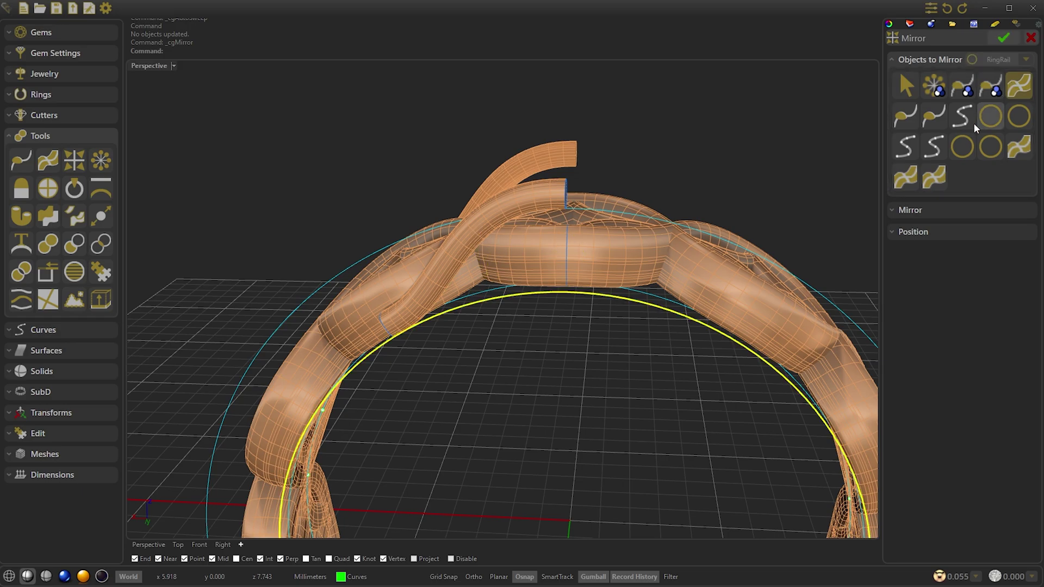
pyautogui.click(903, 208)
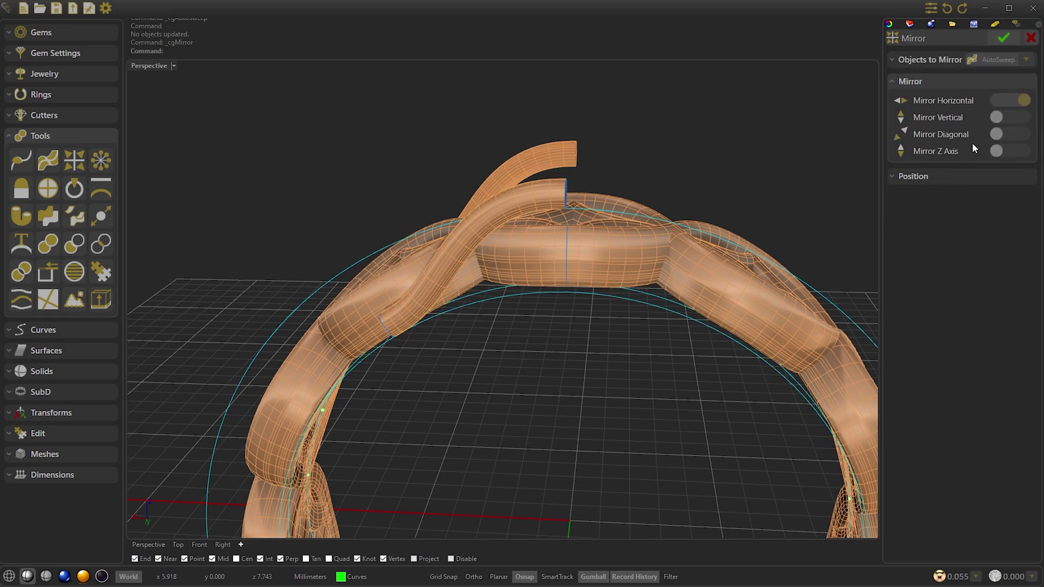
pyautogui.click(1007, 118)
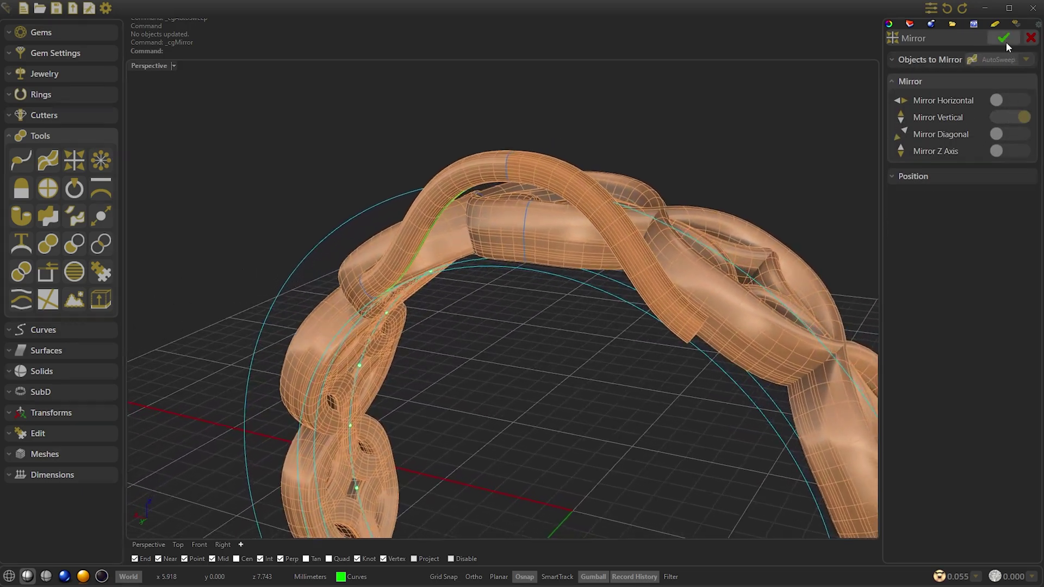
pyautogui.click(1004, 40)
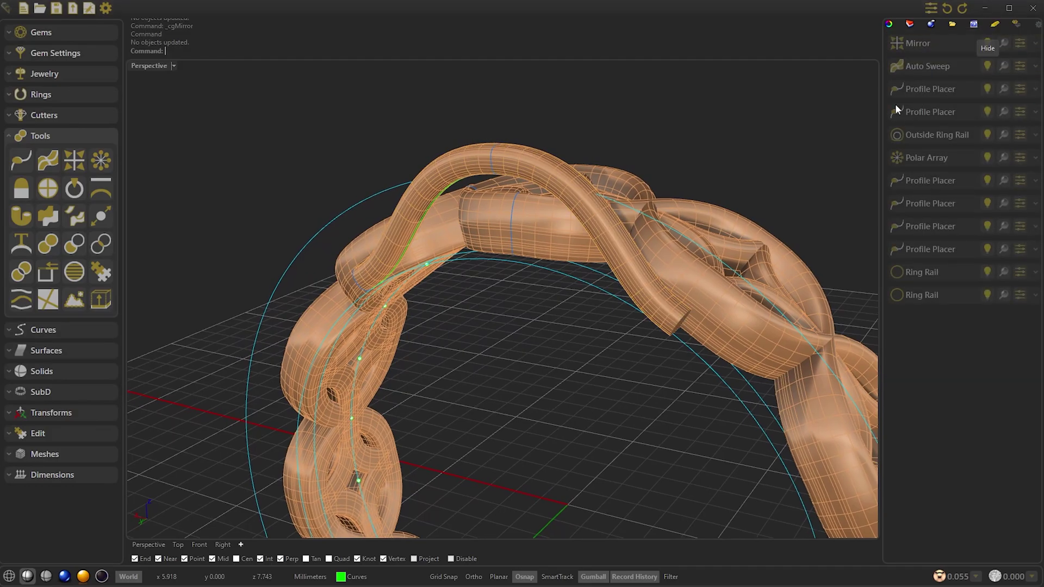
# Polar array both halves of the side arch around the ring with 11 copies over 360 degrees, and accept
pyautogui.click(518, 194)
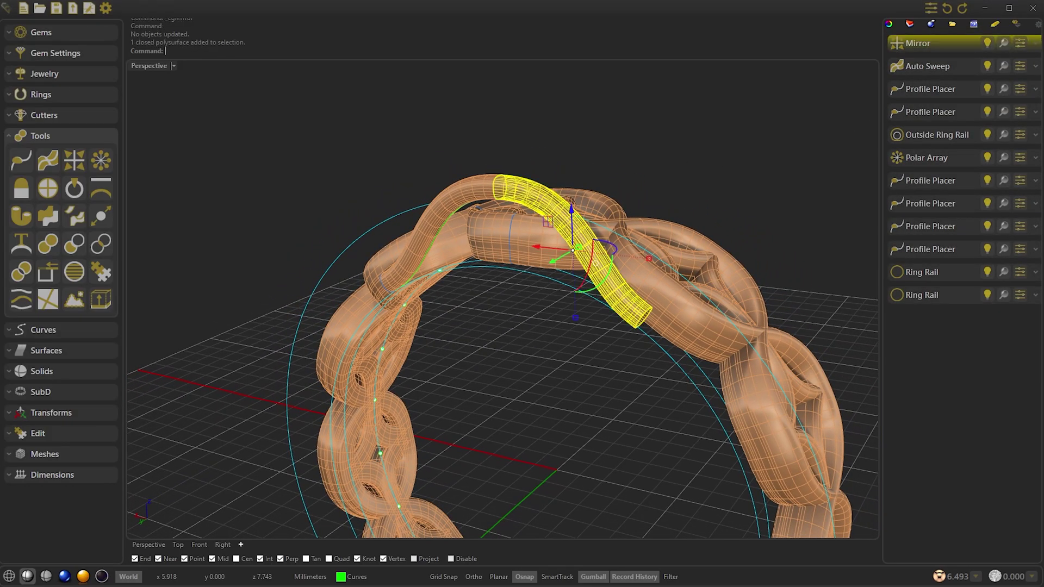
pyautogui.keyDown('shift'); pyautogui.click(468, 194); pyautogui.keyUp('shift')
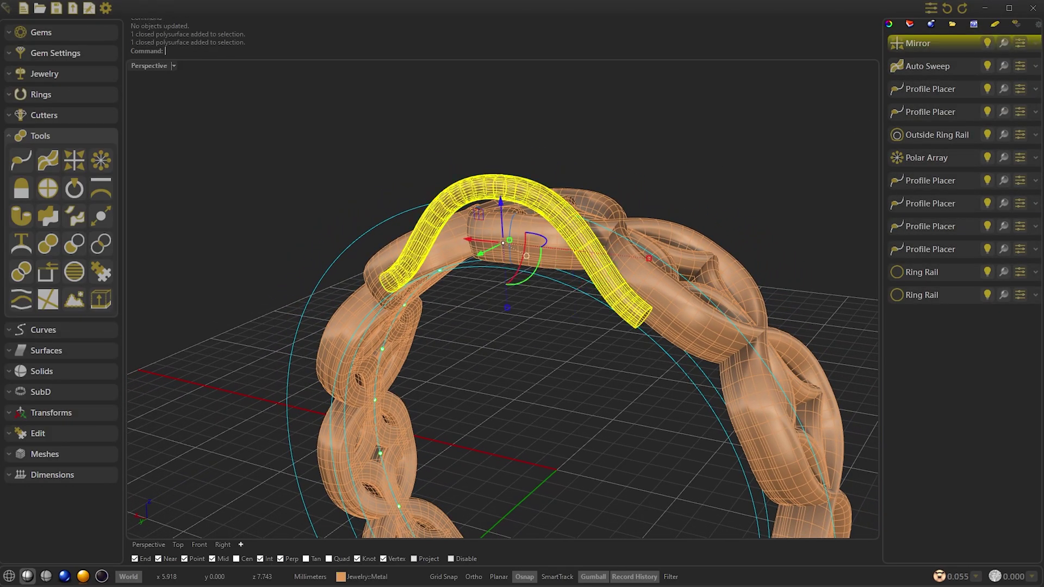
pyautogui.click(100, 163)
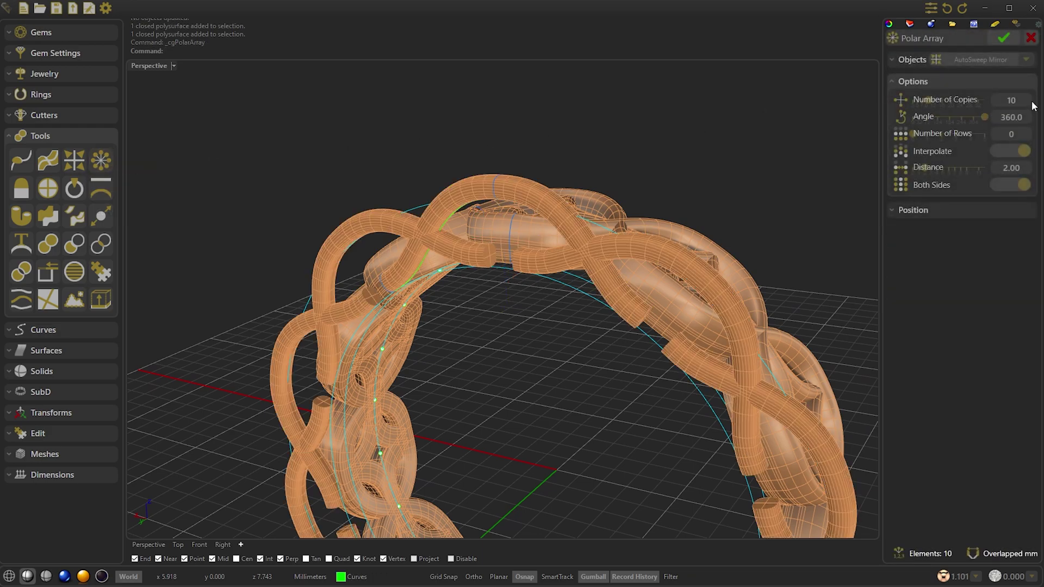
pyautogui.hotkey('ctrl', 'shift', 'e')
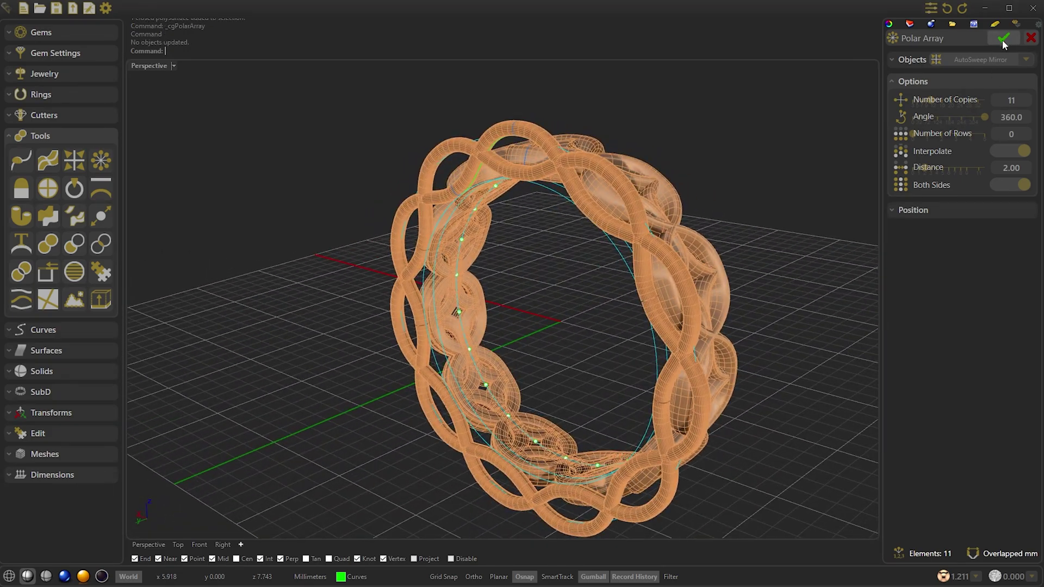
pyautogui.click(1003, 39)
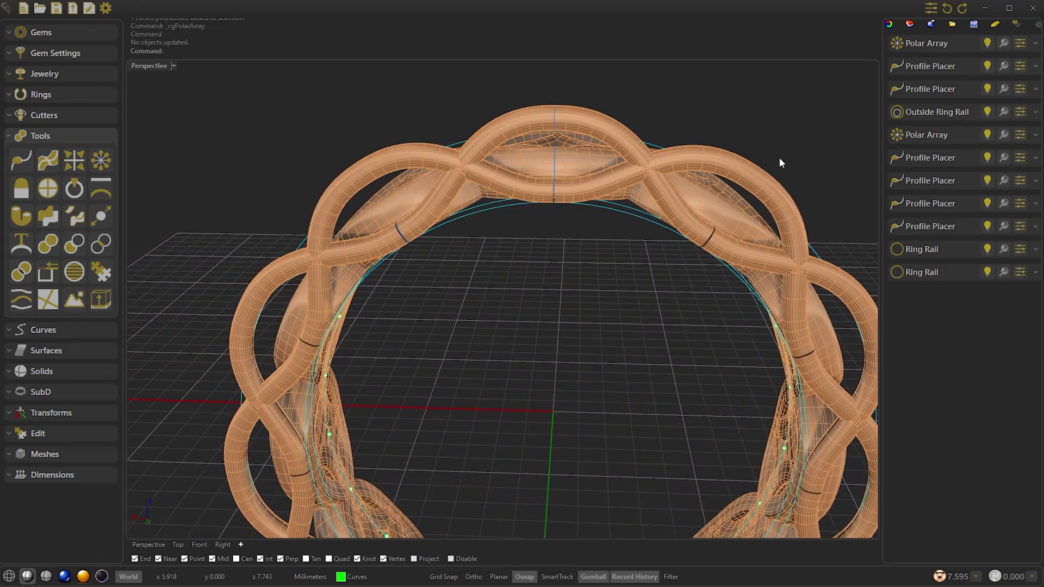
# Edit the outside ring rail to top, side and bottom heights of 1.50 with proportional scaling, and accept
pyautogui.click(472, 141)
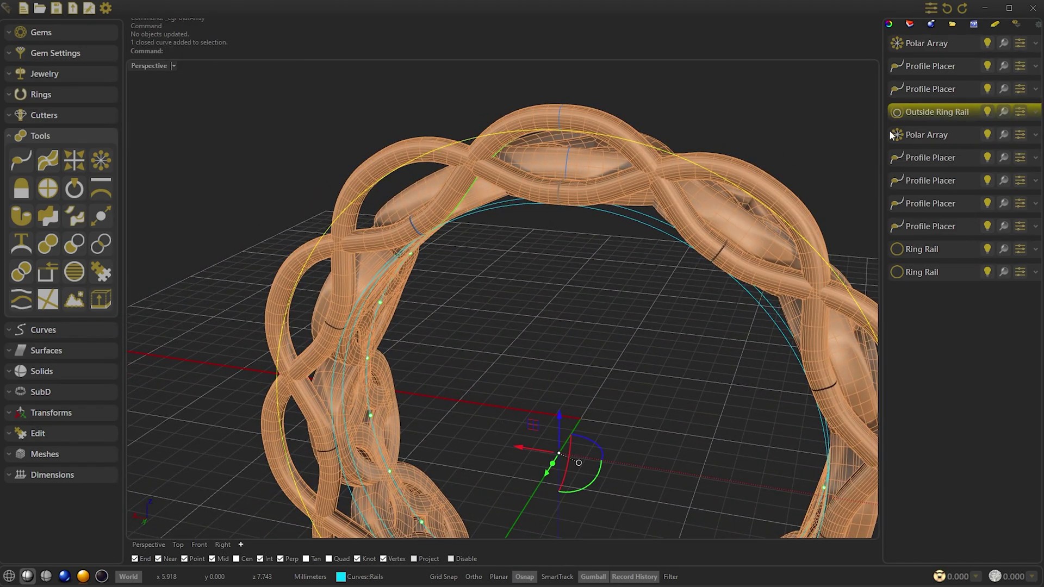
pyautogui.click(950, 113)
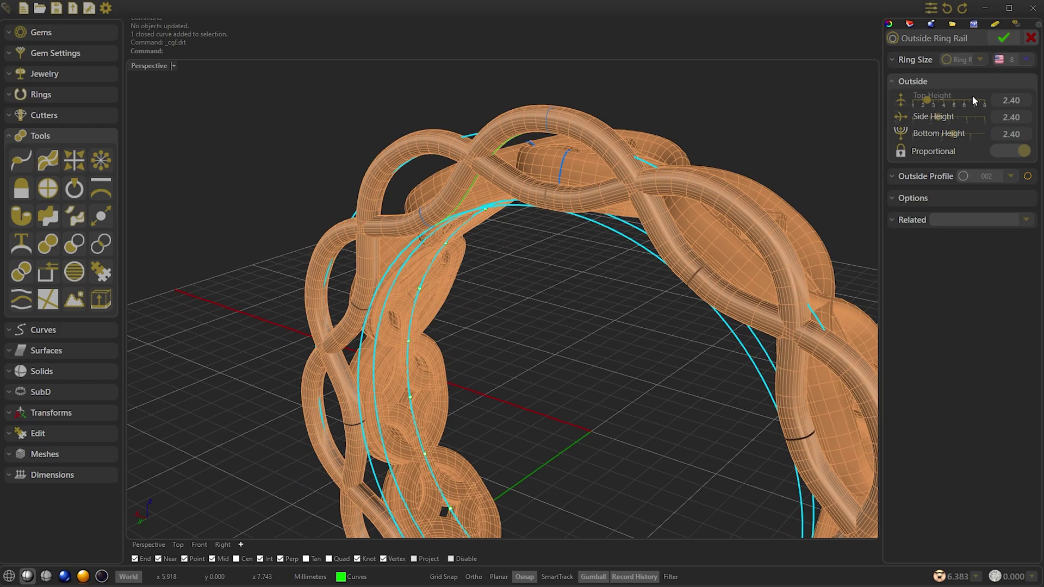
pyautogui.moveTo(921, 103); pyautogui.dragTo(919, 103)
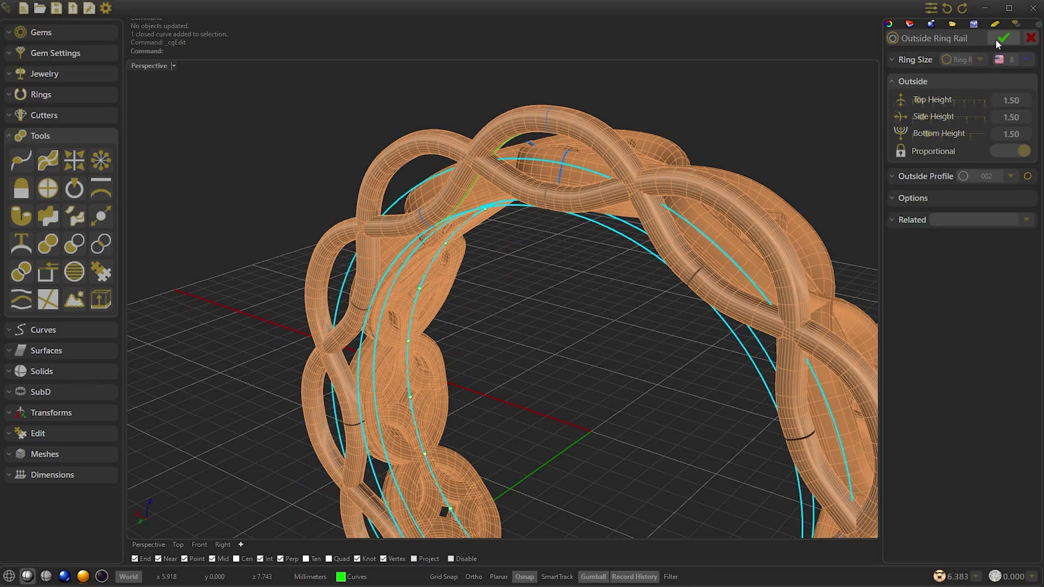
pyautogui.click(997, 38)
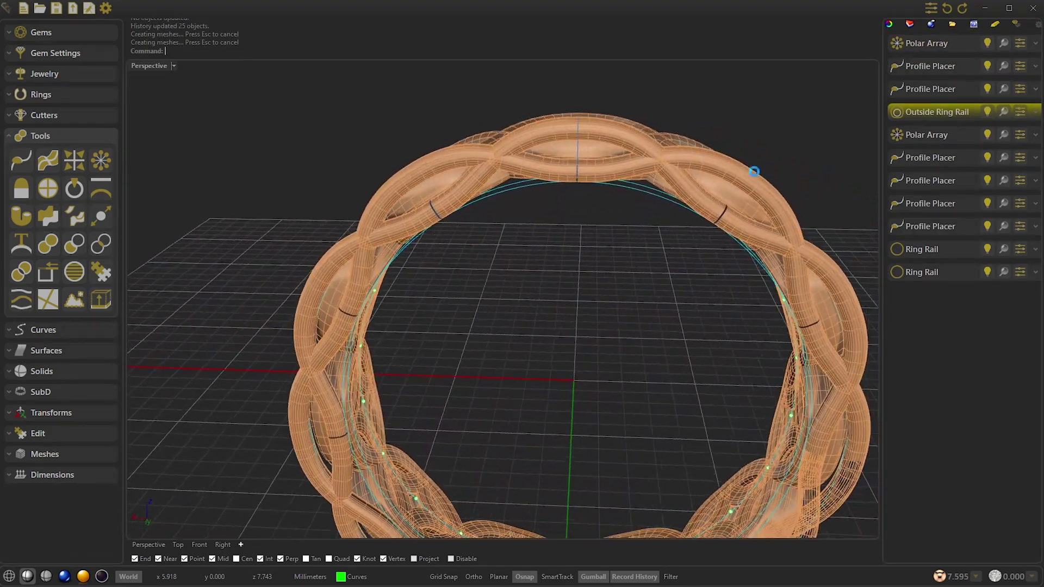
# Hide the polar array of side arches, and apply Metal on Curve to the inner ring rail beside the band
pyautogui.click(987, 44)
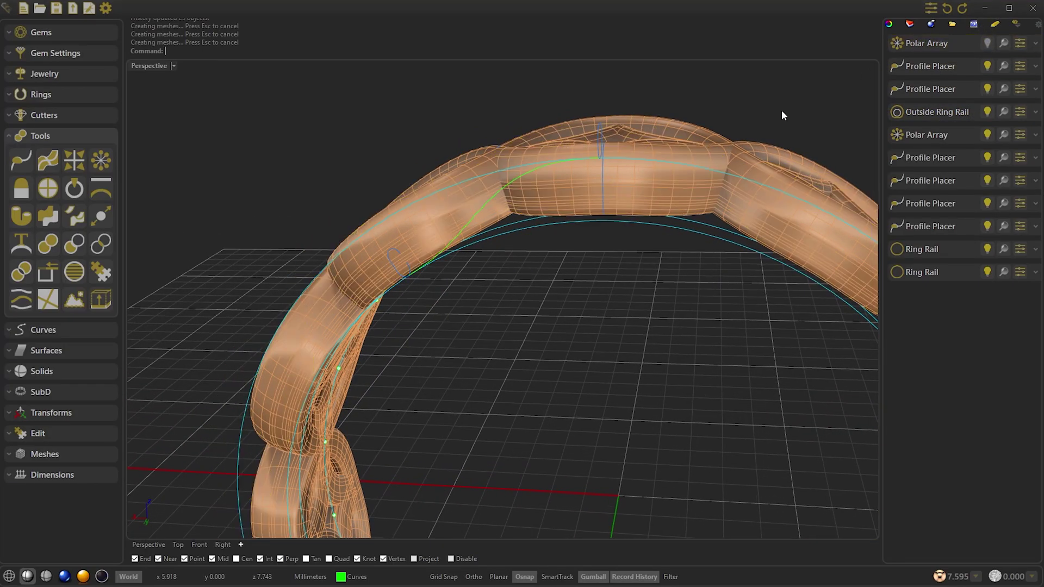
pyautogui.click(489, 218)
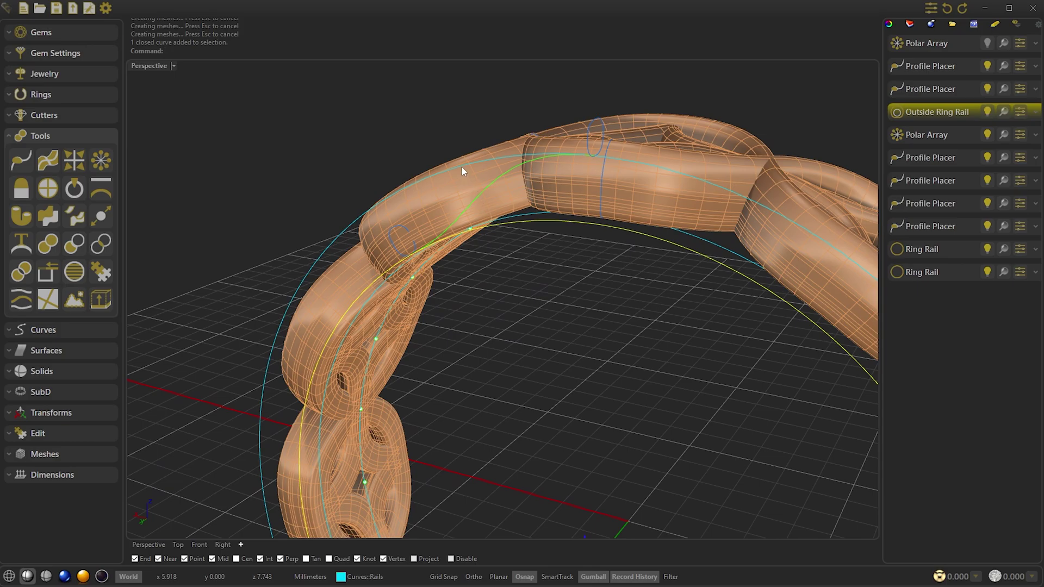
pyautogui.click(563, 270)
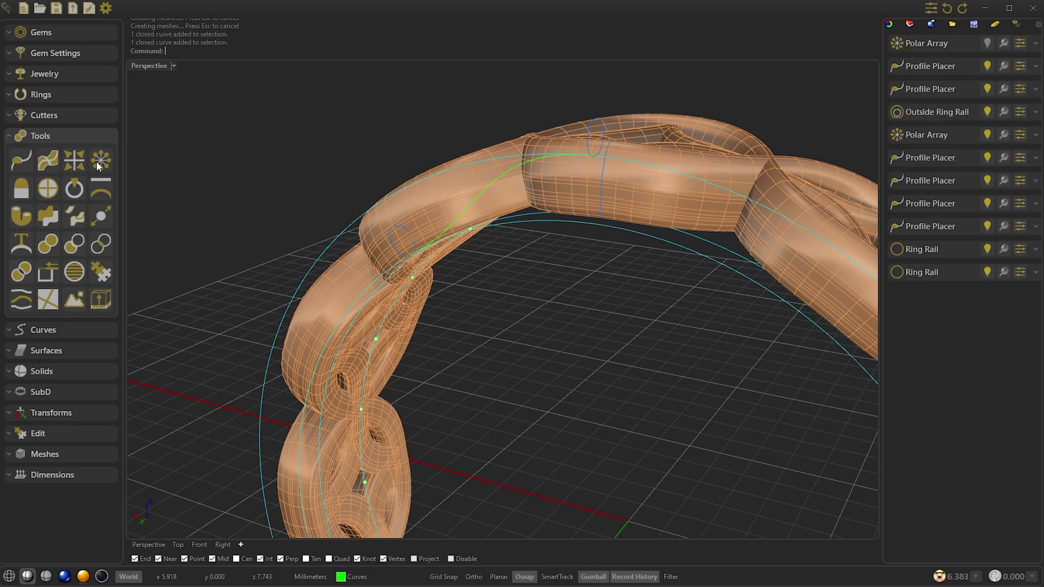
pyautogui.click(69, 73)
pyautogui.click(100, 153)
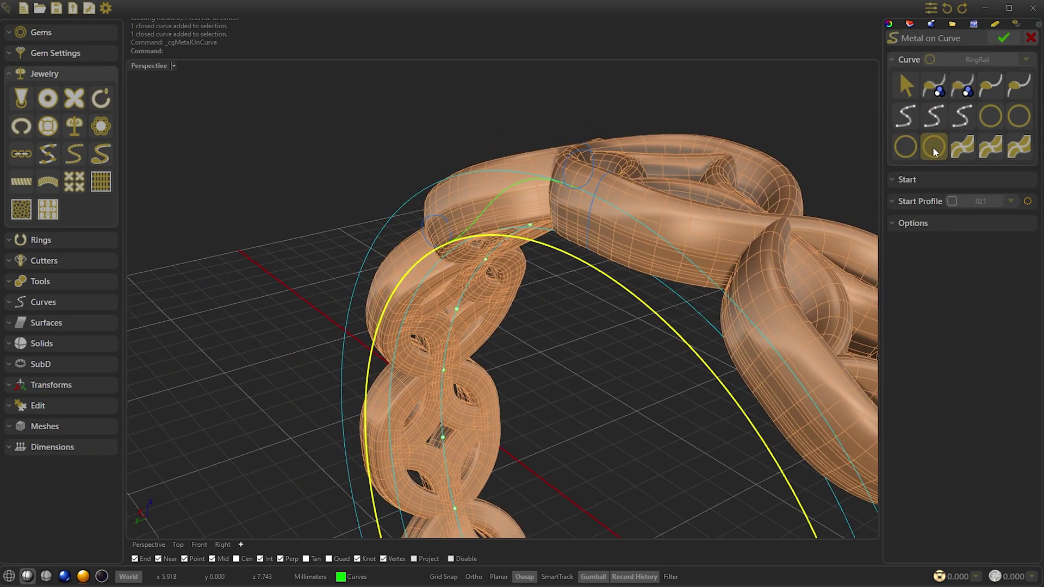
pyautogui.click(932, 149)
pyautogui.click(927, 179)
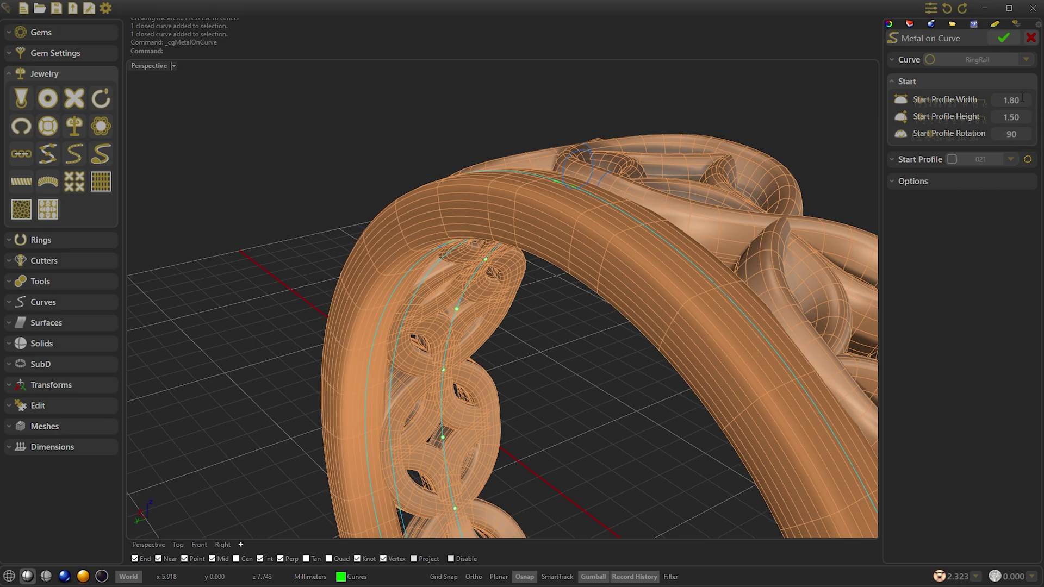
# Give the inner rail's metal a start profile width of 1.00, height of 0.80 and profile shape 002, and accept
pyautogui.scroll(-4, 1022, 98)
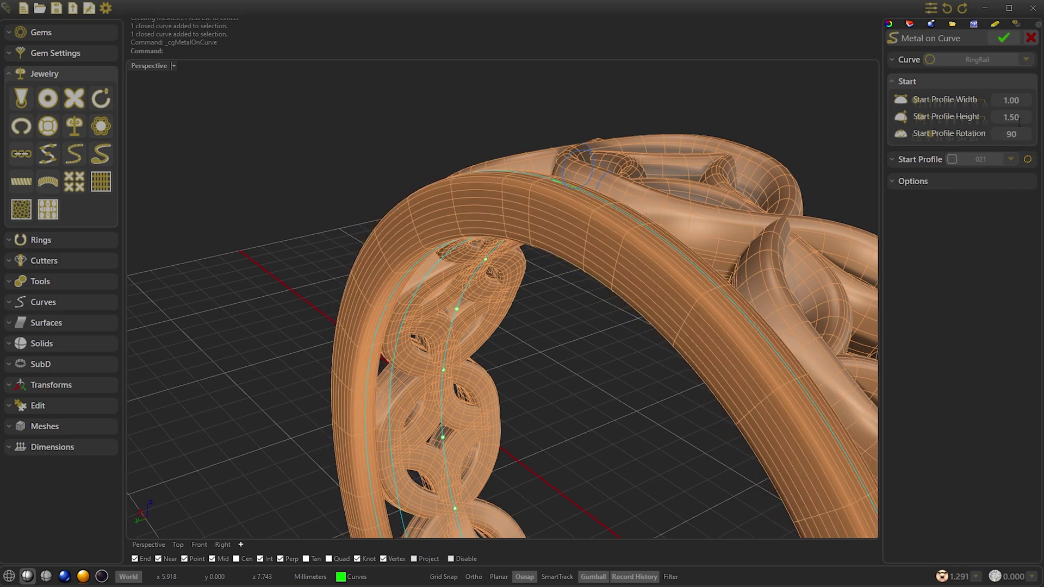
pyautogui.scroll(-3, 1019, 122)
pyautogui.scroll(-4, 1020, 117)
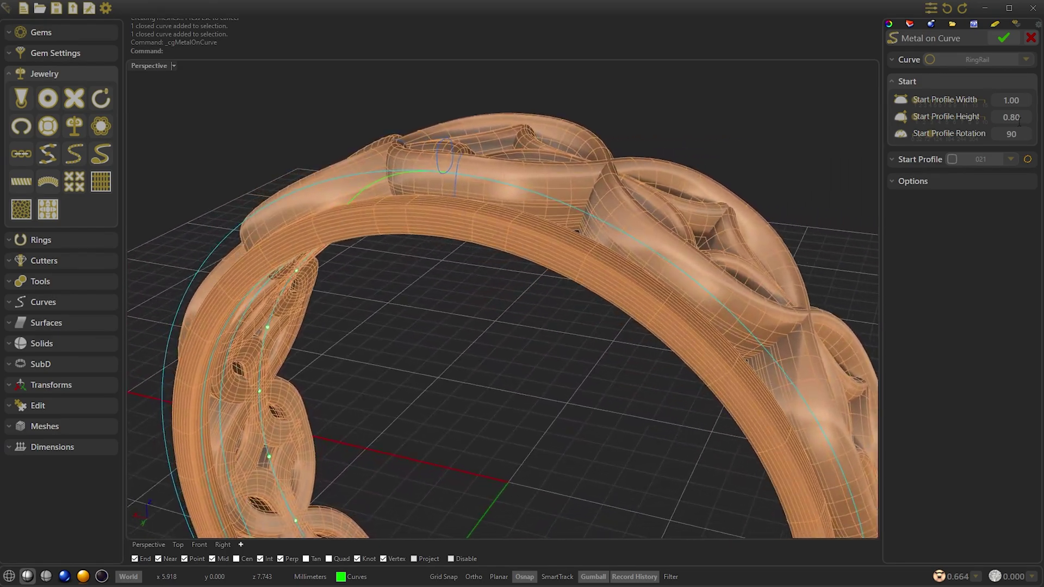
pyautogui.click(996, 159)
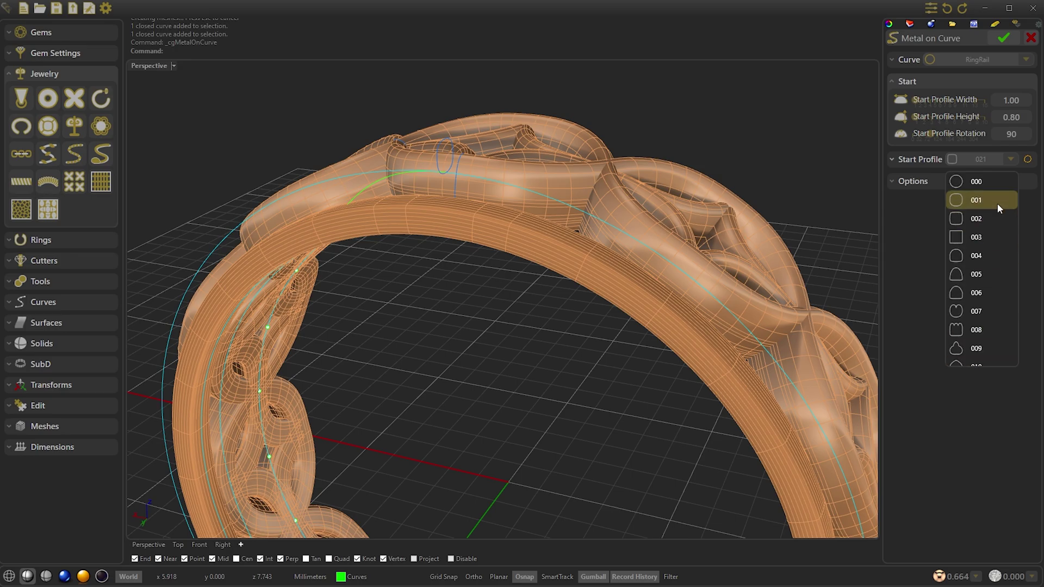
pyautogui.click(997, 203)
pyautogui.click(984, 160)
pyautogui.click(984, 200)
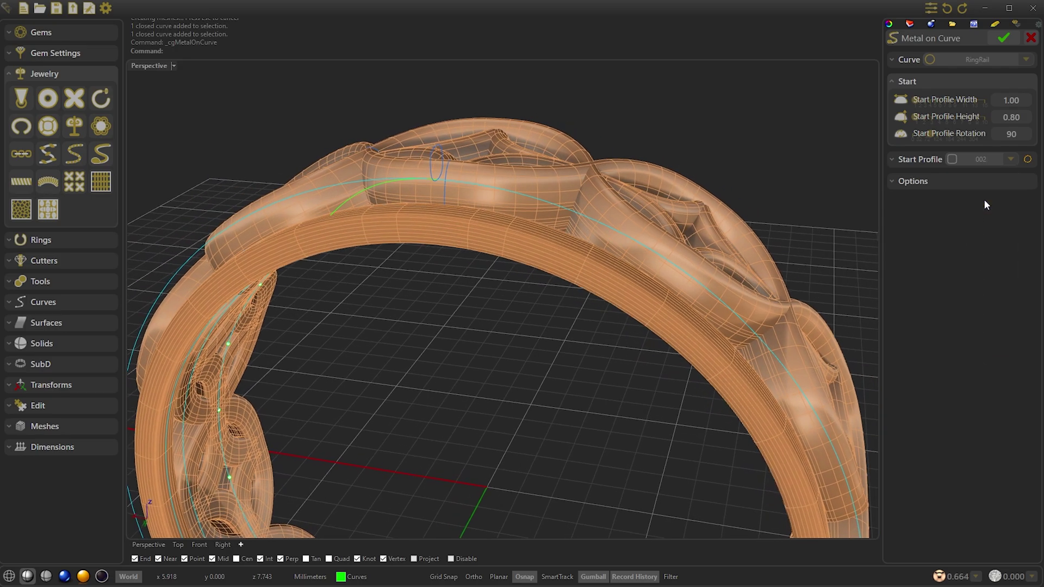
pyautogui.click(1003, 37)
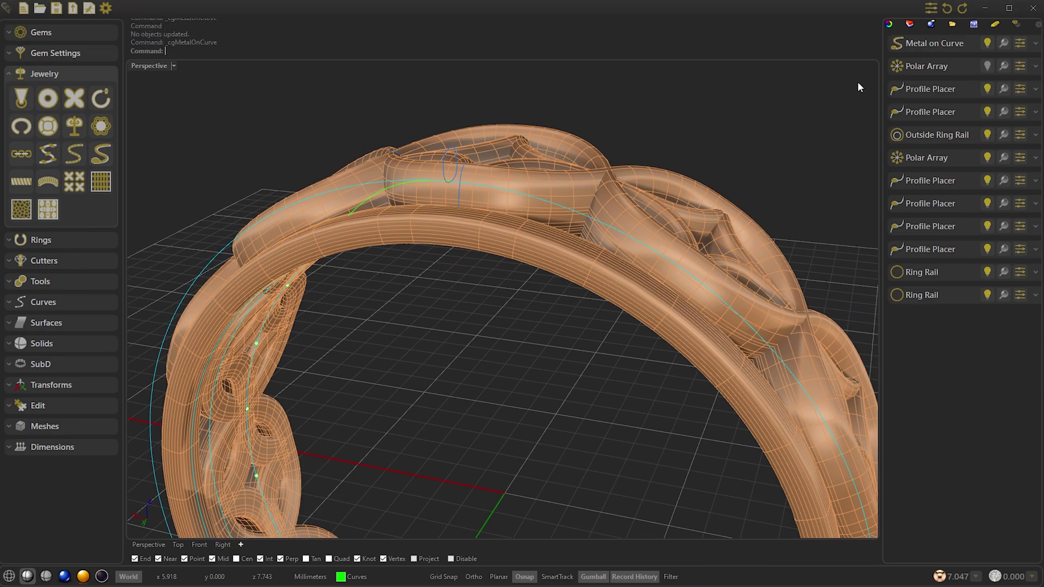
# Apply Metal on Curve to the outer ring rail with start profile width 1.00 and height 0.80, and accept
pyautogui.click(919, 44)
pyautogui.click(962, 115)
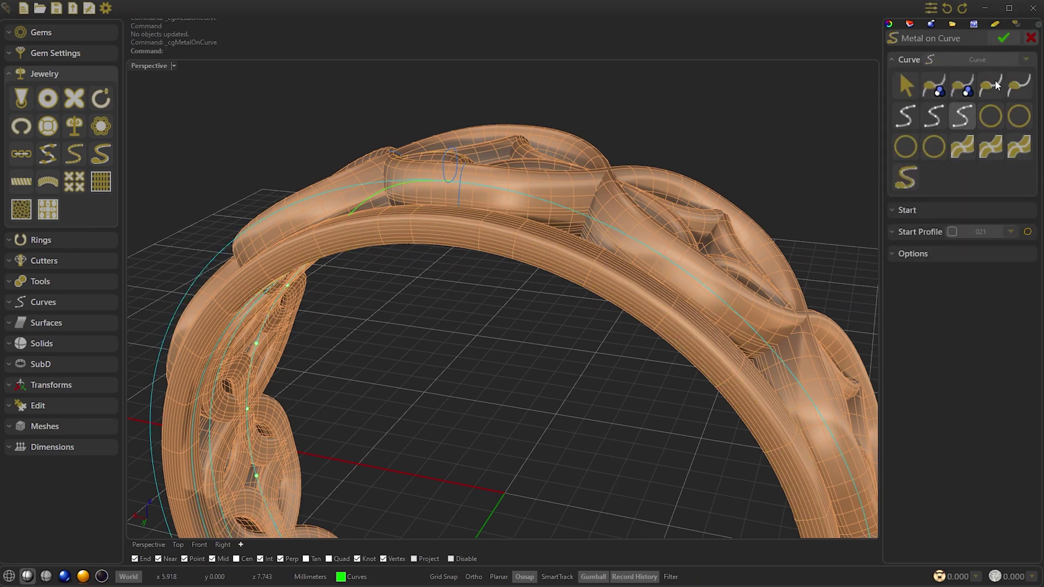
pyautogui.click(905, 147)
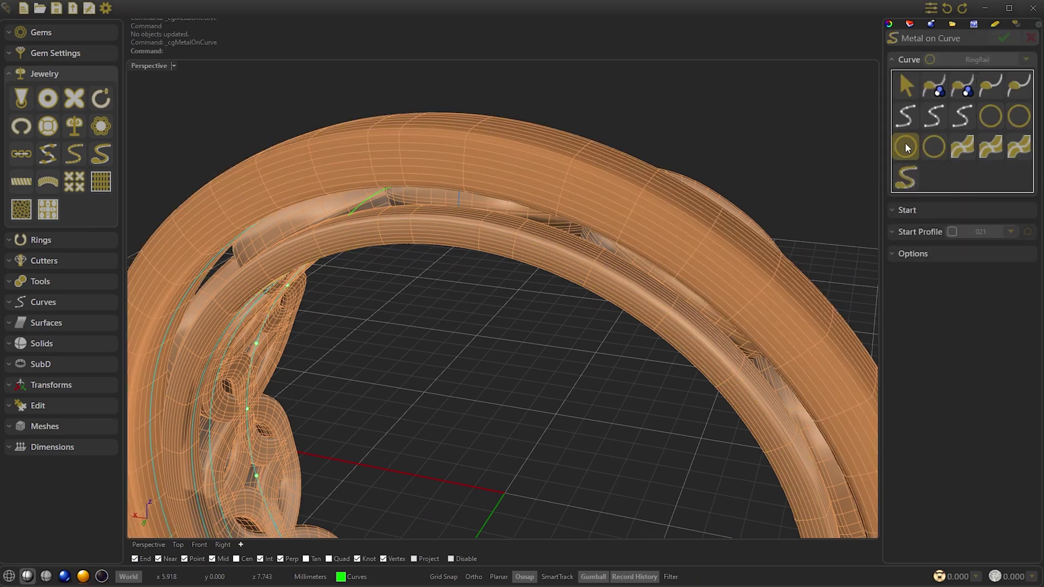
pyautogui.click(925, 211)
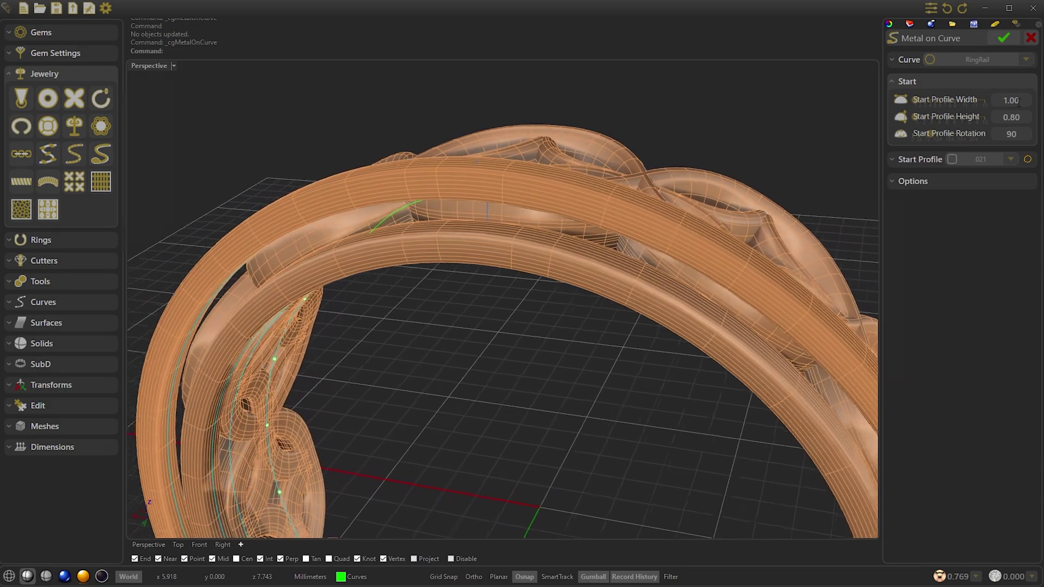
pyautogui.scroll(1, 1018, 104)
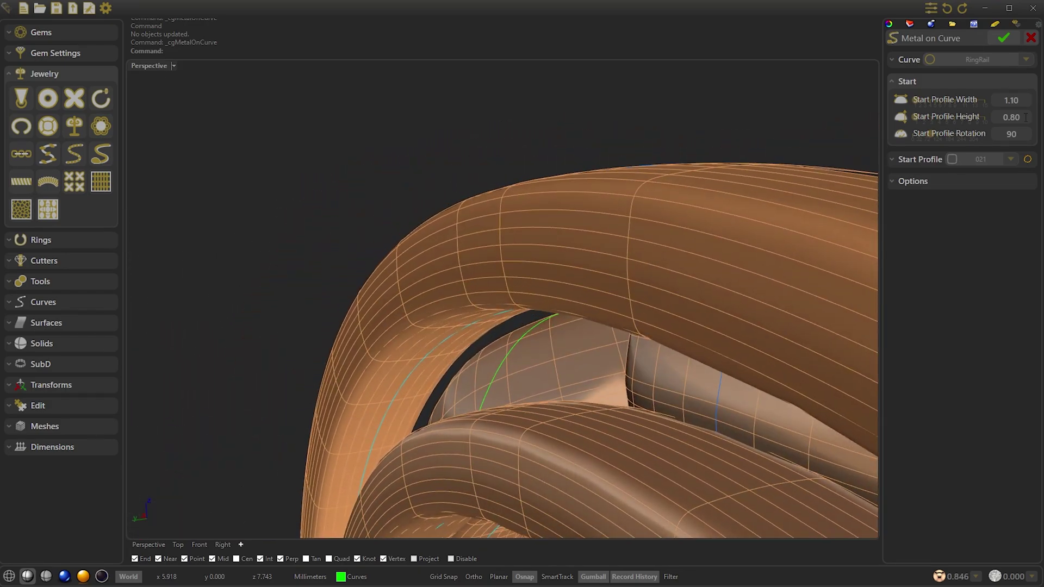
pyautogui.scroll(-1, 1022, 102)
pyautogui.click(1003, 38)
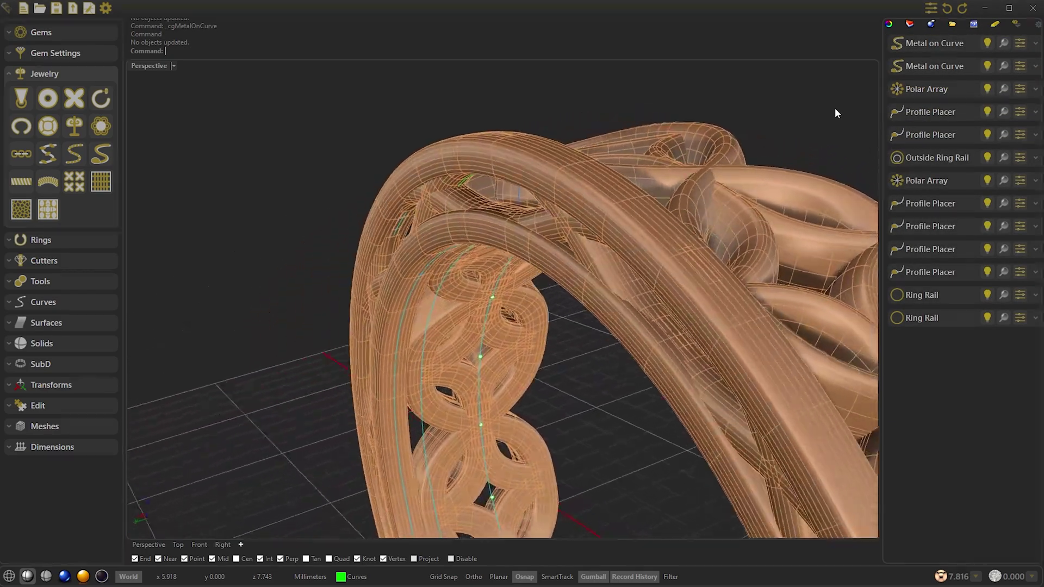
# Switch to the glossy metal display mode, and edit the outer metal rail to start profile width 1.20 and height 0.90
pyautogui.click(101, 575)
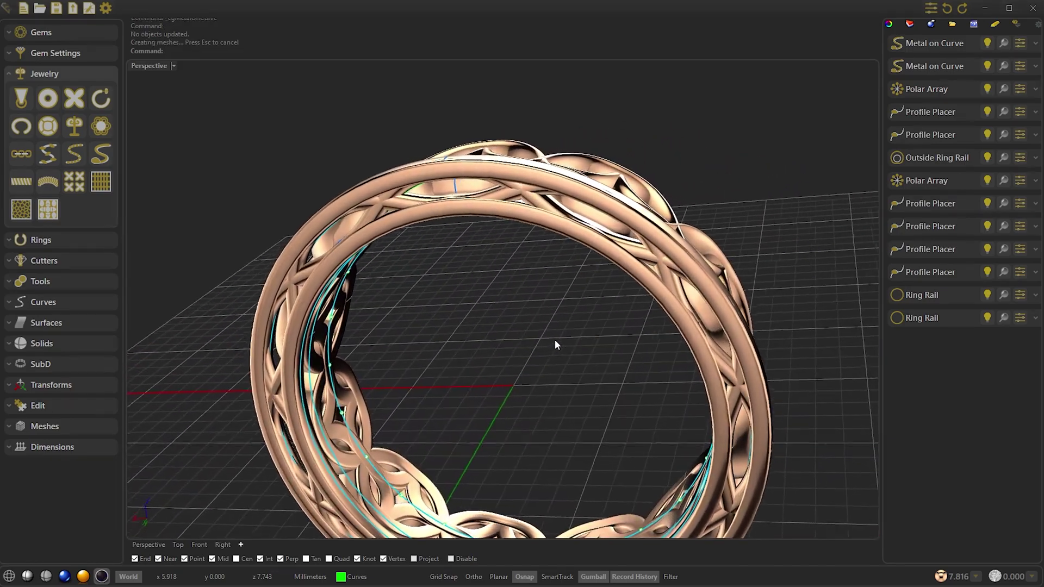
pyautogui.moveTo(555, 339); pyautogui.dragTo(561, 325, button='right')
pyautogui.click(530, 190)
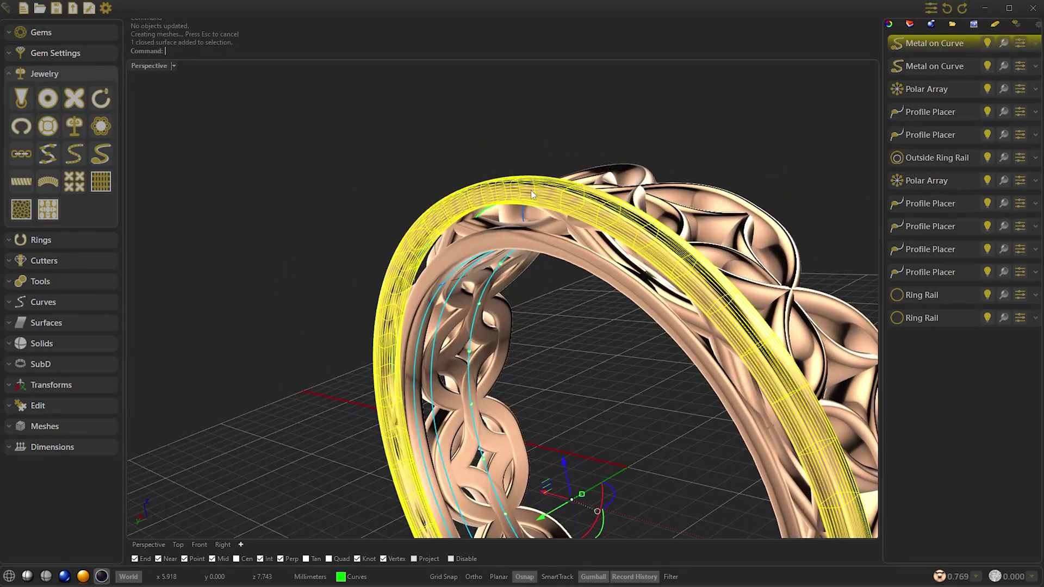
pyautogui.rightClick(563, 294)
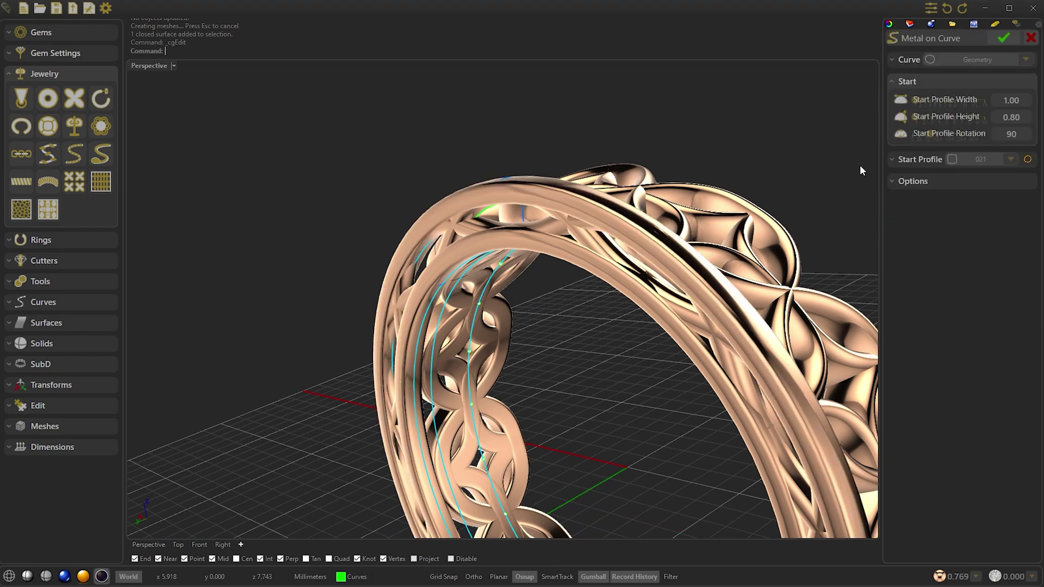
pyautogui.scroll(1, 1023, 116)
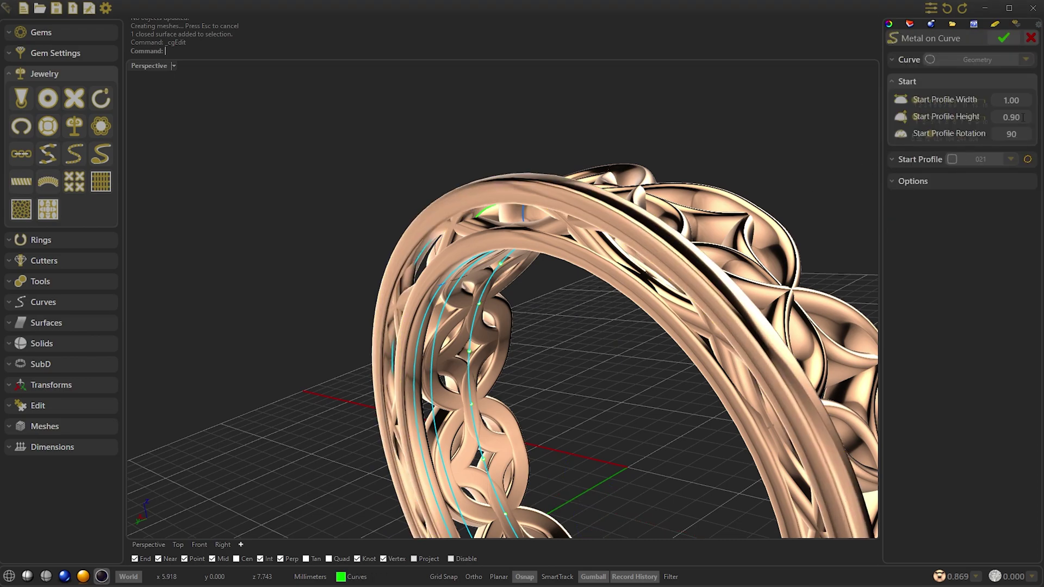
pyautogui.scroll(1, 1021, 103)
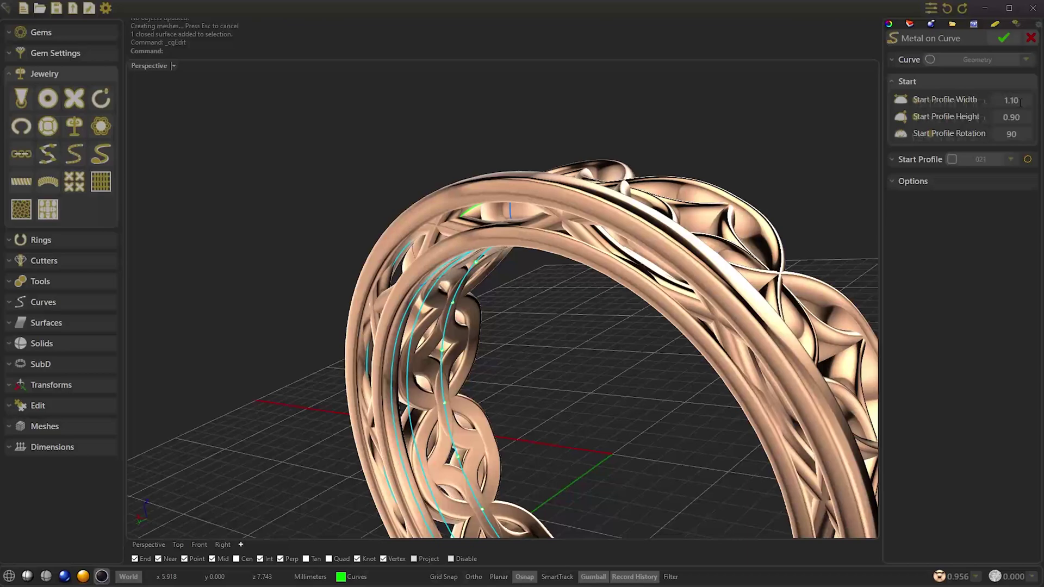
pyautogui.scroll(1, 1021, 102)
pyautogui.click(1003, 38)
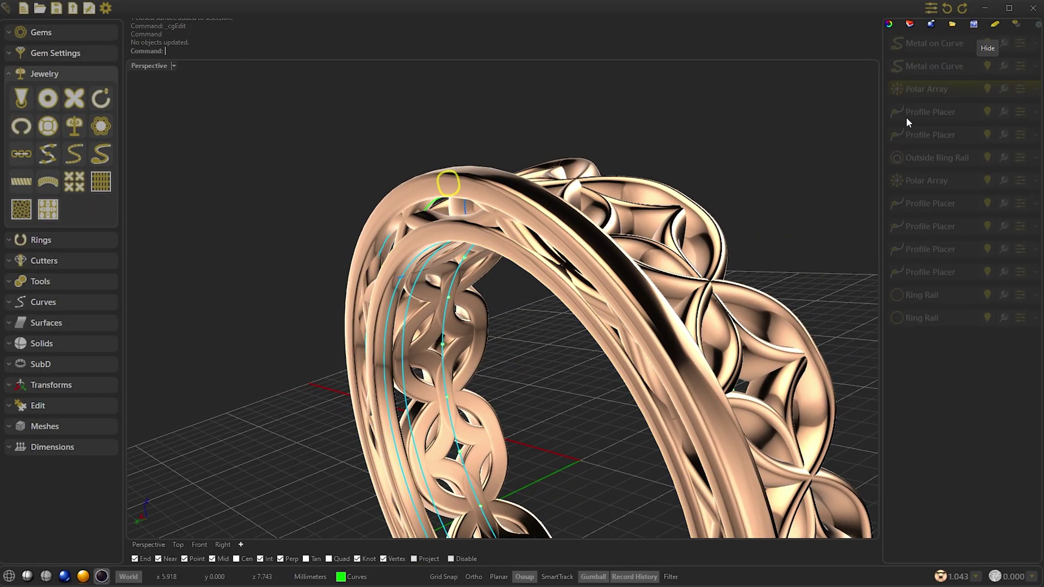
# Edit the inner metal rail to a start profile width of 1.20, and accept
pyautogui.click(523, 266)
pyautogui.rightClick(525, 304)
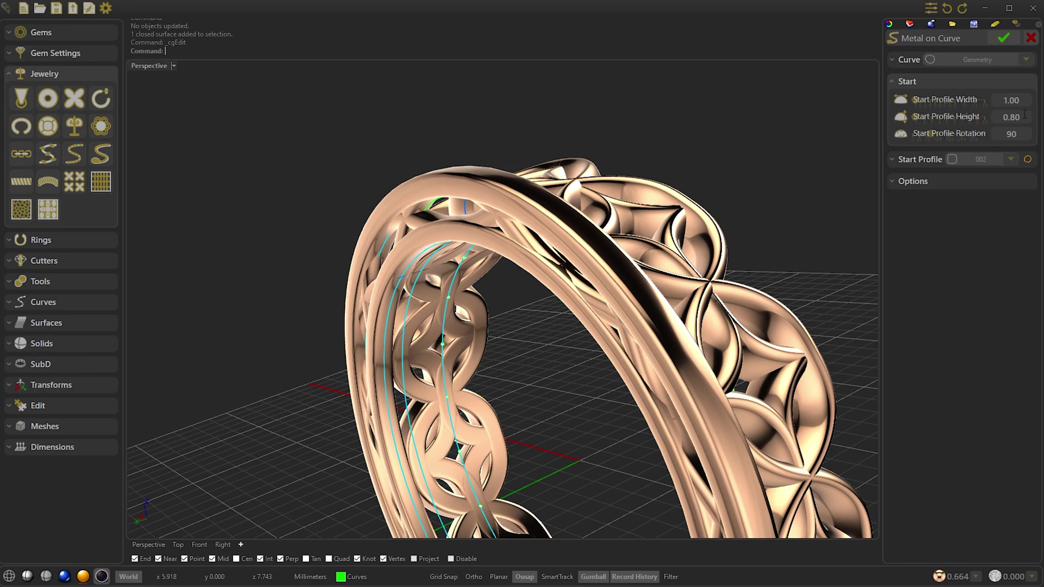
pyautogui.scroll(2, 1024, 106)
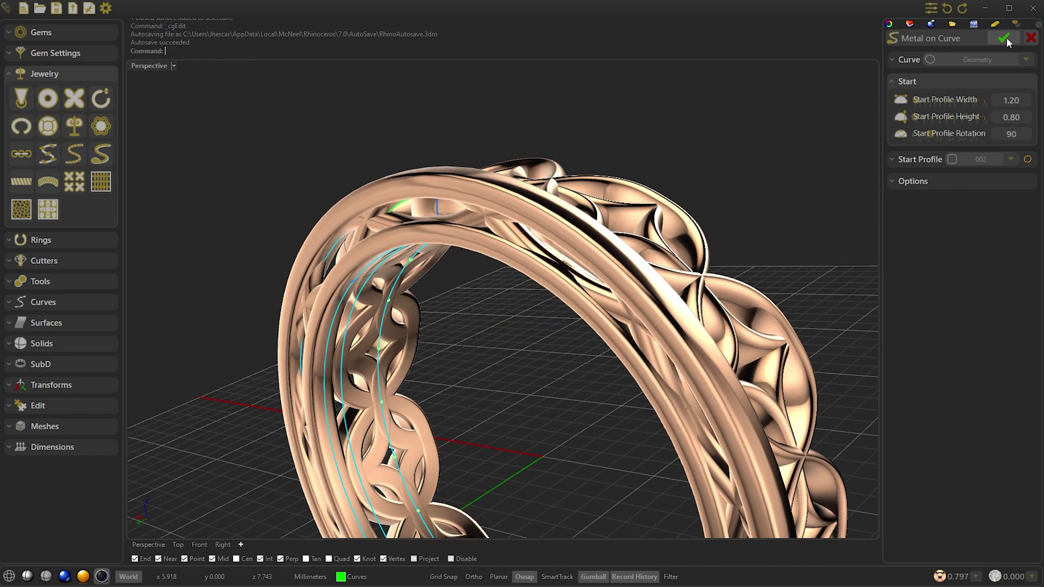
pyautogui.click(1004, 37)
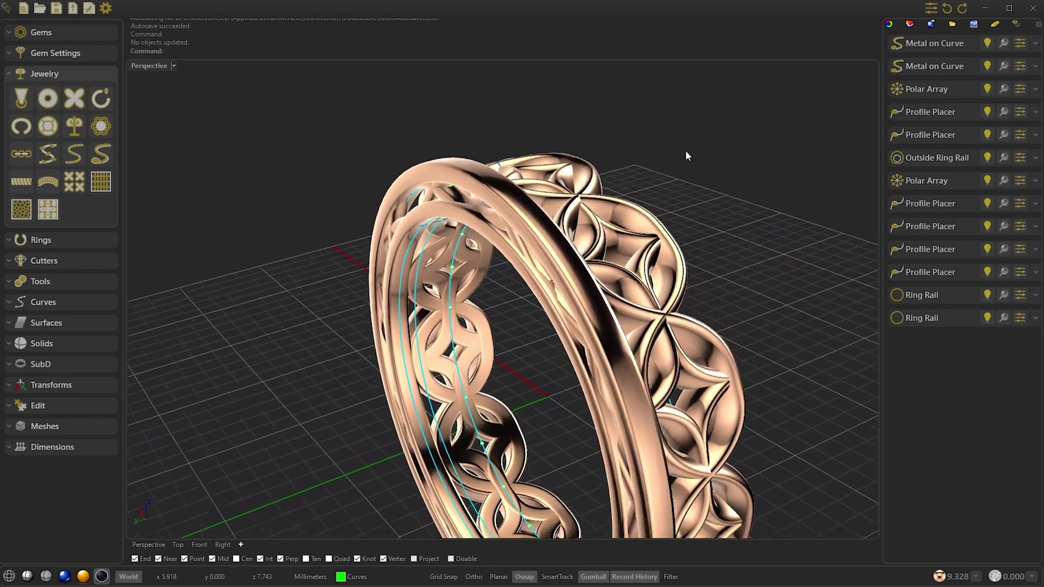
# Group the polar array of side arches with the inner and outer metal rails
pyautogui.click(895, 91)
pyautogui.keyDown('shift'); pyautogui.click(933, 64); pyautogui.keyUp('shift')
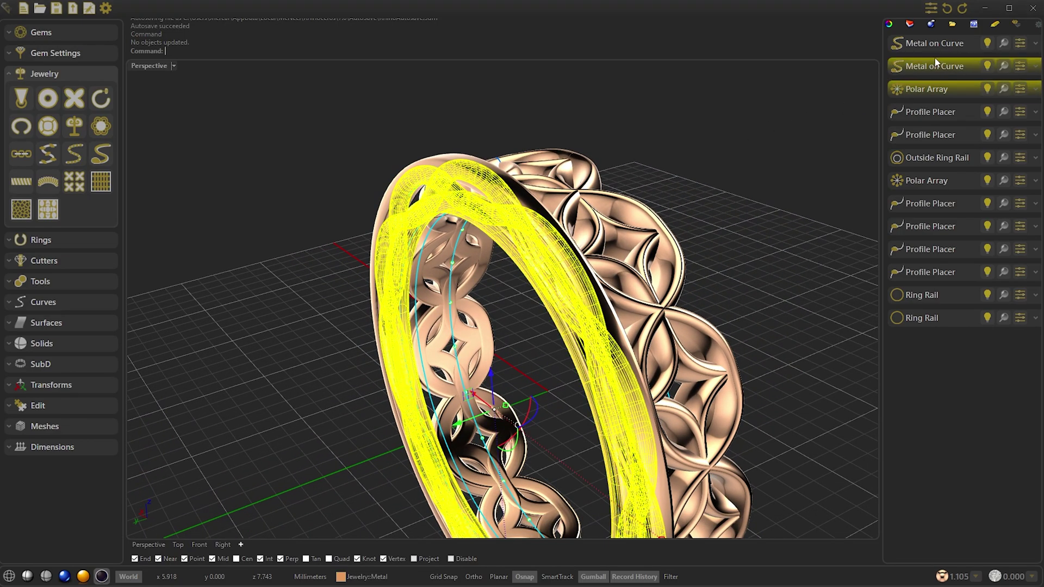
pyautogui.keyDown('shift'); pyautogui.click(937, 42); pyautogui.keyUp('shift')
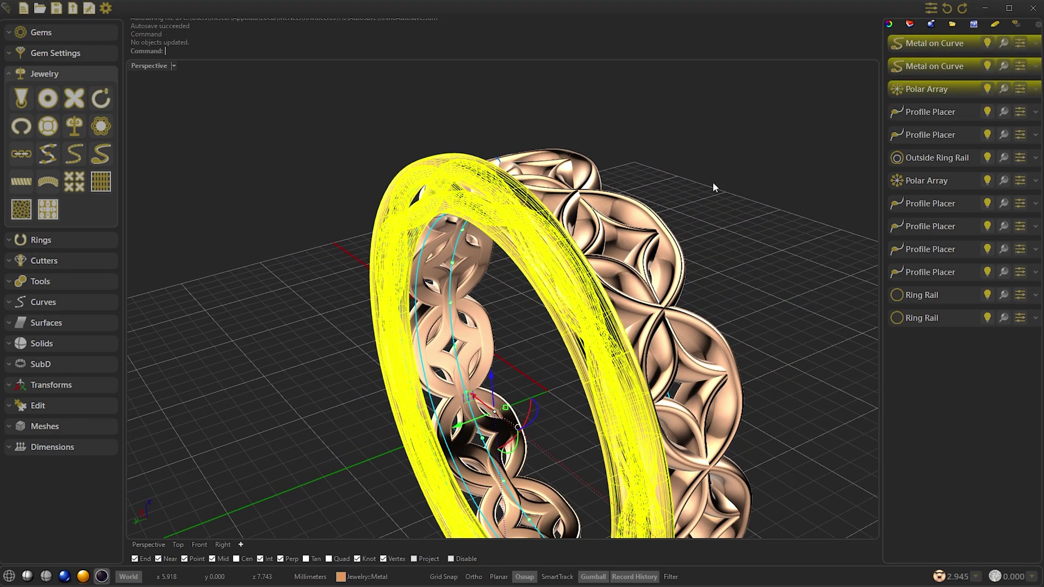
pyautogui.click(48, 406)
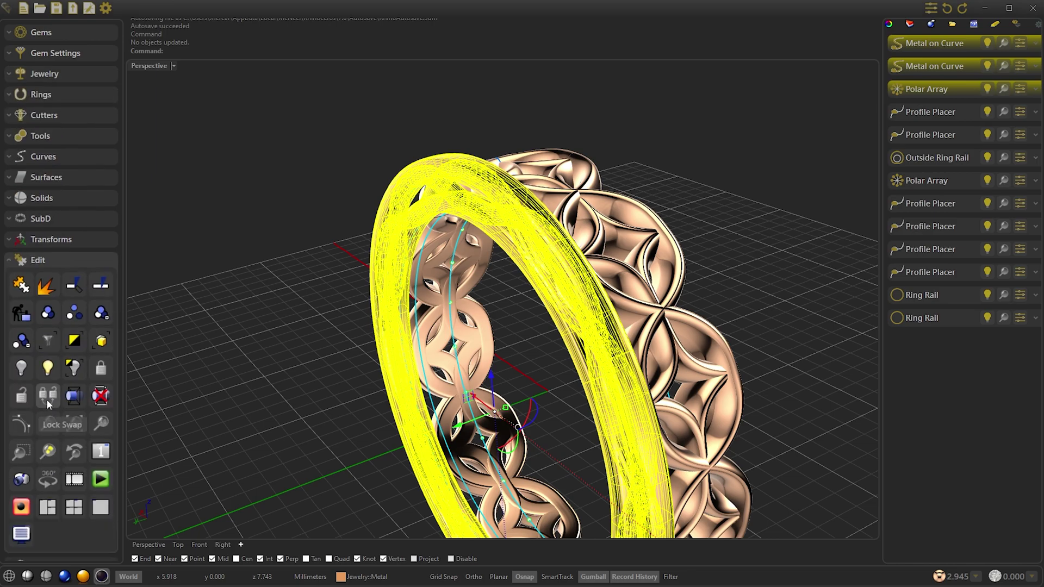
pyautogui.click(47, 313)
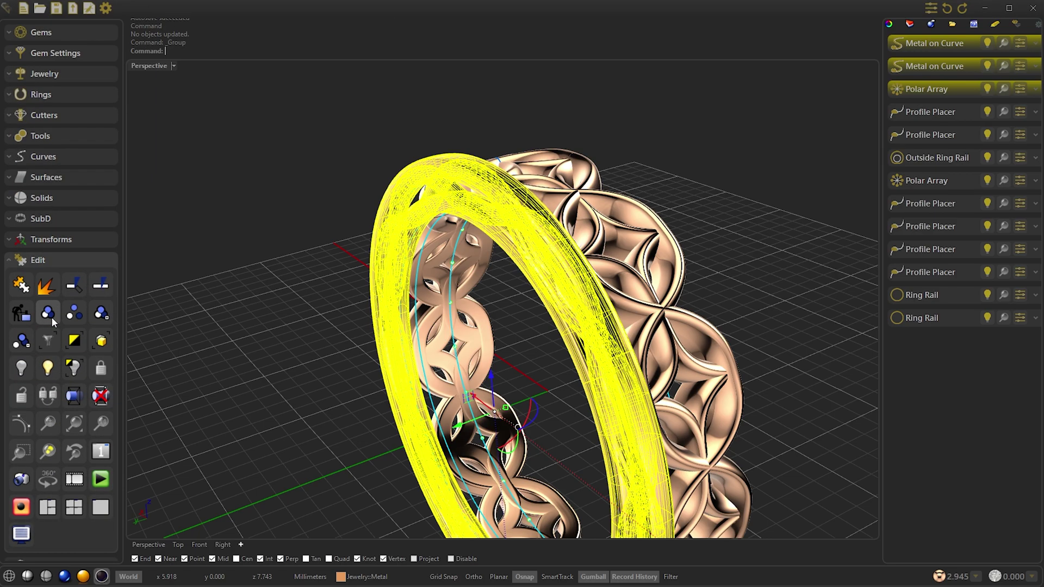
# Mirror the grouped side assembly with Mirror Horizontal to the opposite side of the band, and accept
pyautogui.click(72, 136)
pyautogui.click(71, 158)
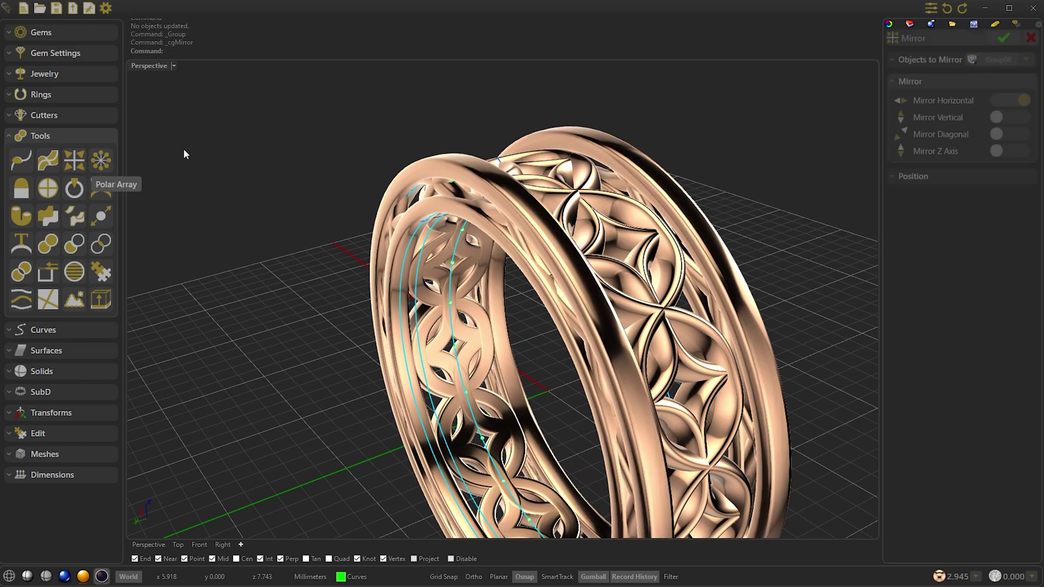
pyautogui.click(992, 40)
pyautogui.moveTo(833, 131); pyautogui.dragTo(744, 157, button='right')
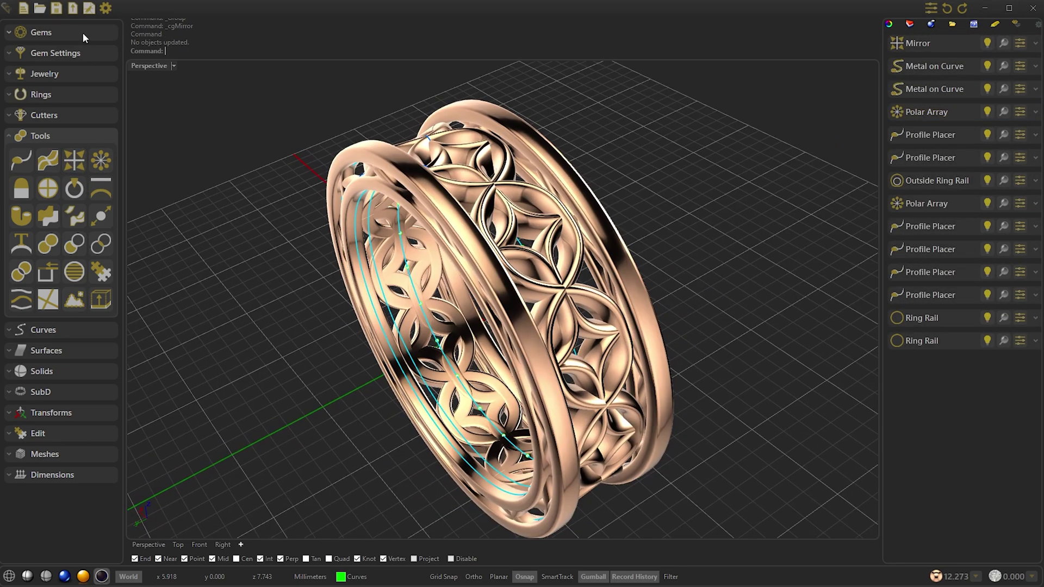
# Add a Gem on Ring with the Princess cut and a proportional length and width of 1.80
pyautogui.click(82, 33)
pyautogui.click(52, 89)
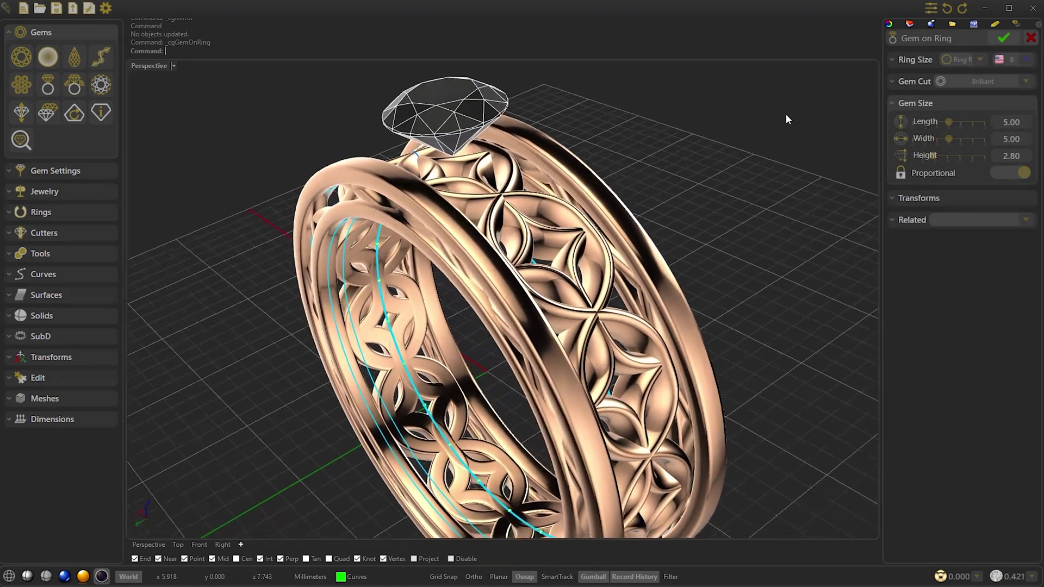
pyautogui.click(987, 80)
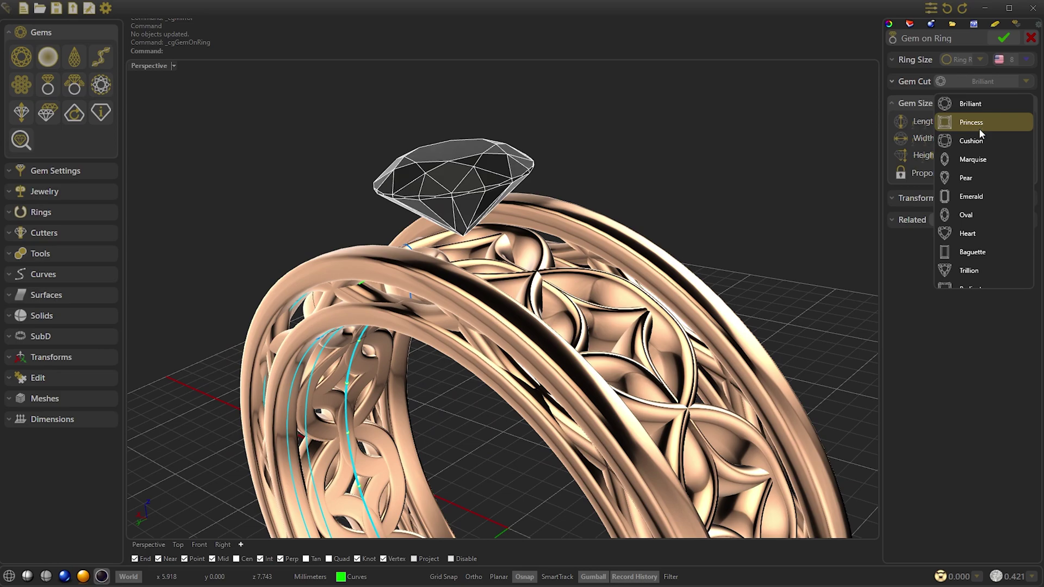
pyautogui.click(978, 128)
pyautogui.moveTo(948, 122); pyautogui.dragTo(910, 127)
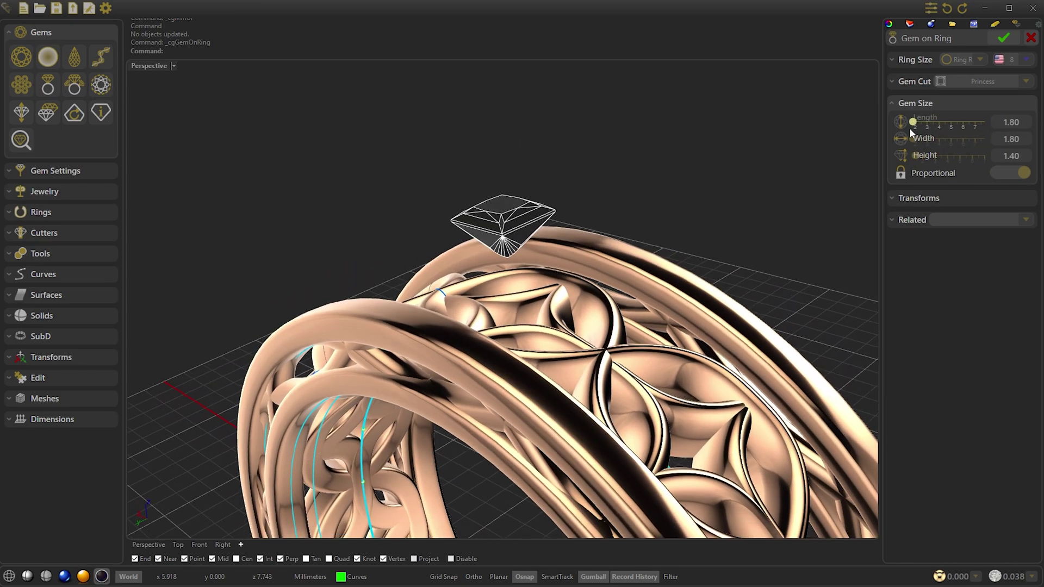
# Set the princess gem's girdle distance to 1.60 and its self rotation to 45
pyautogui.click(924, 198)
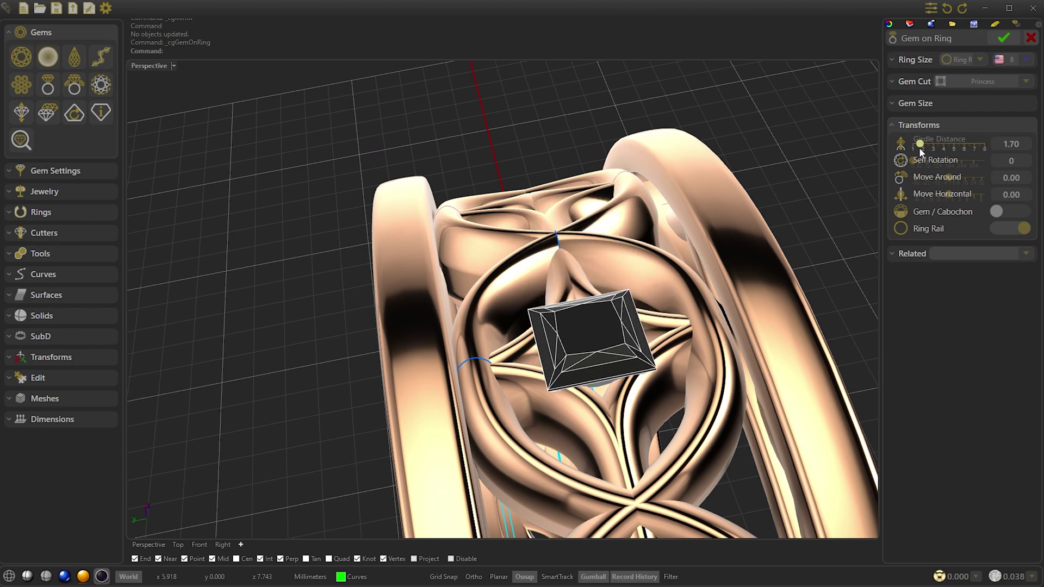
pyautogui.moveTo(915, 150); pyautogui.dragTo(918, 148)
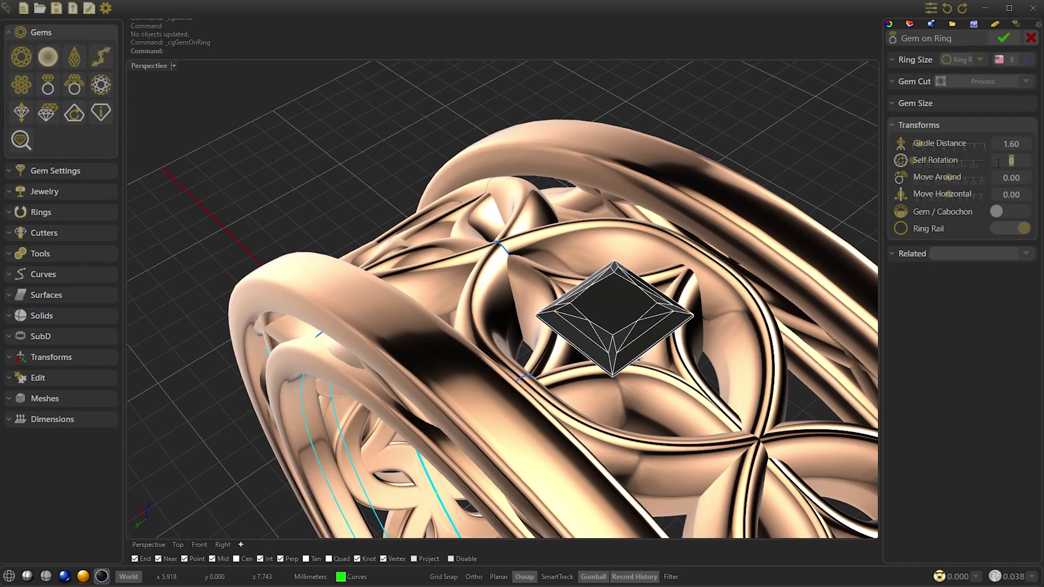
pyautogui.write('45')
pyautogui.press('Return')
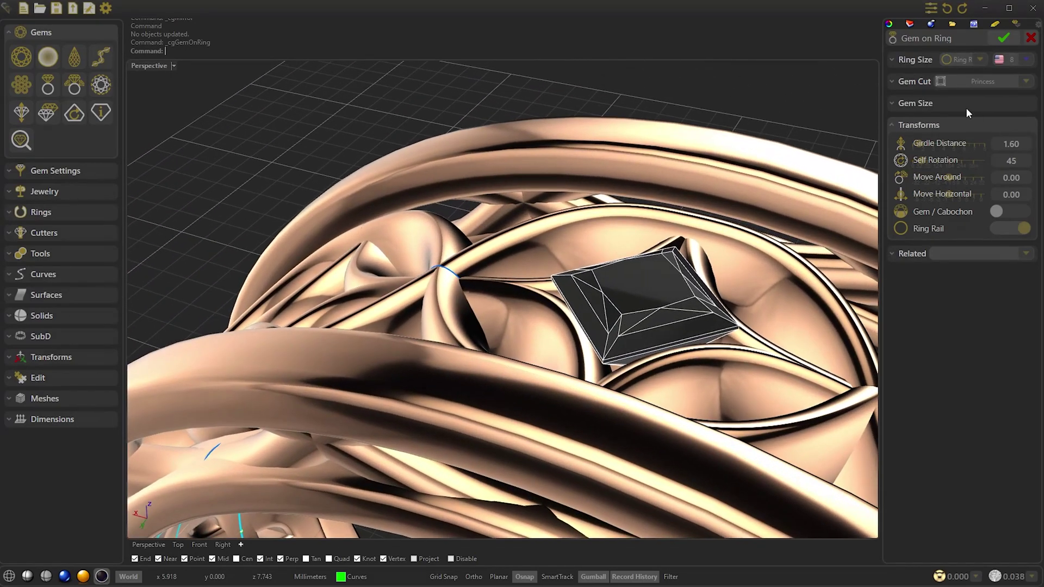
# Raise the princess gem's girdle distance to 1.70, and accept the gem
pyautogui.click(963, 104)
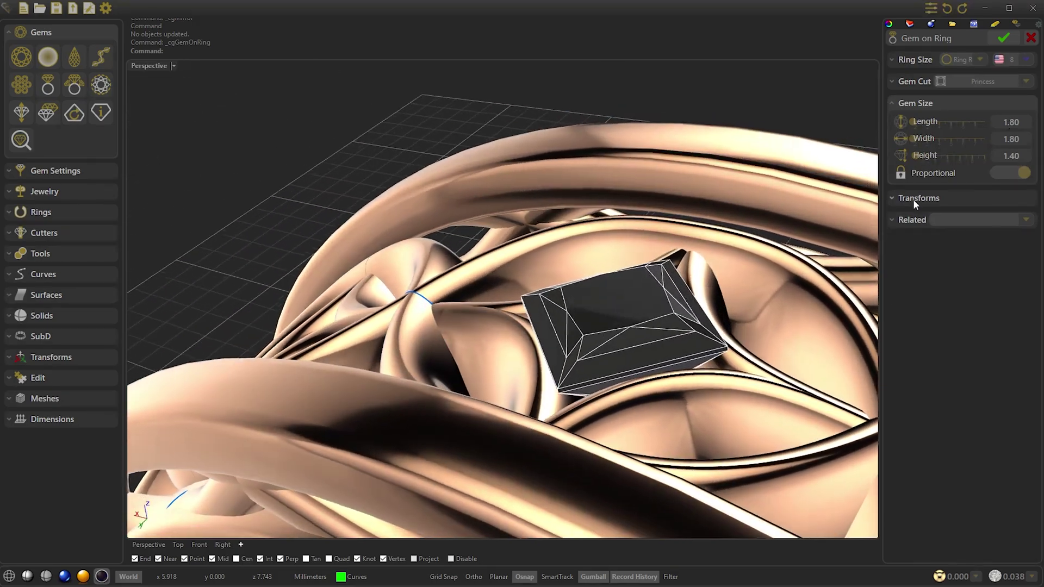
pyautogui.click(913, 198)
pyautogui.scroll(1, 1007, 143)
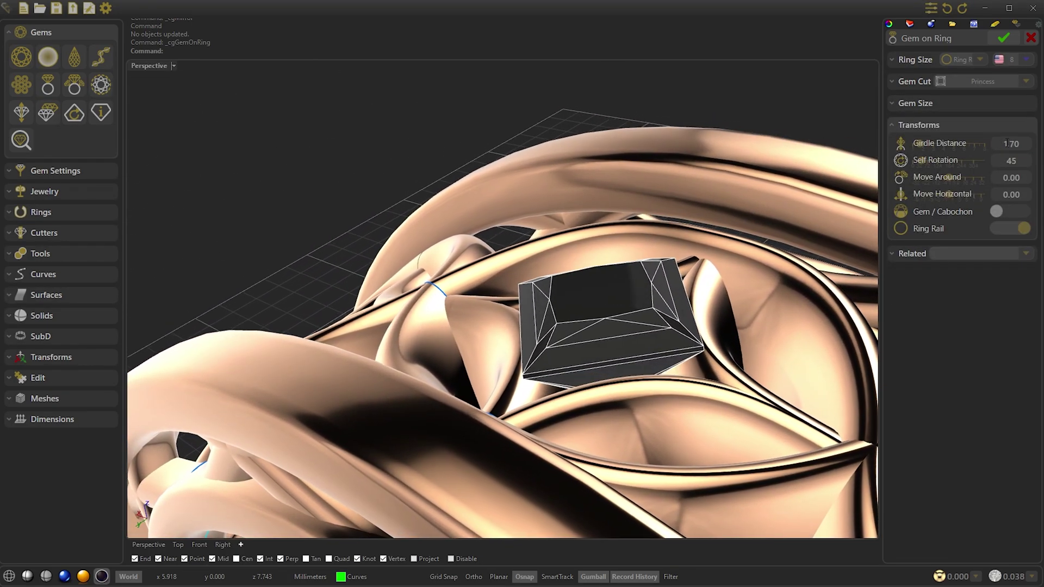
pyautogui.scroll(1, 1010, 143)
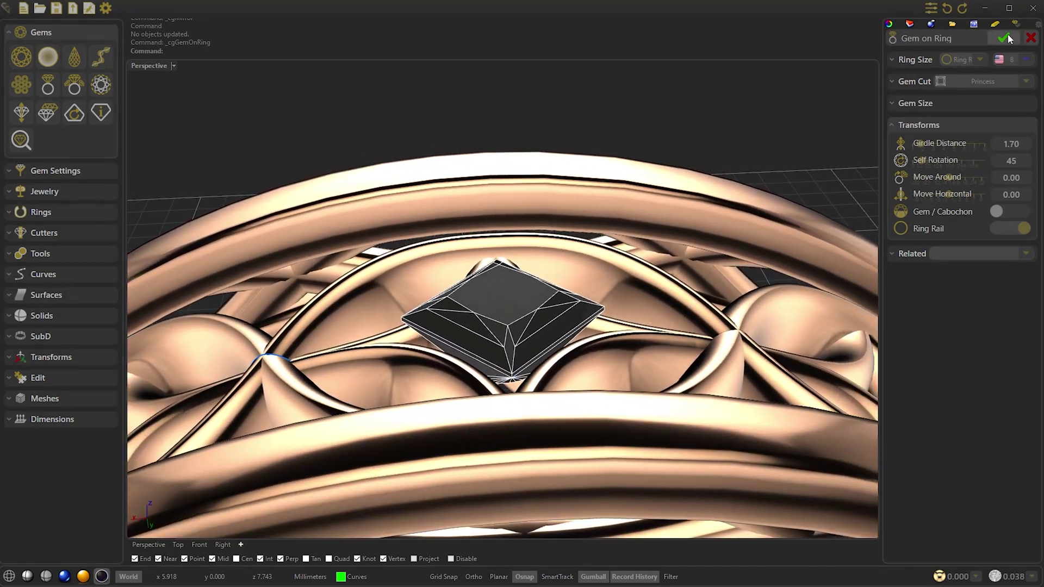
pyautogui.click(1003, 38)
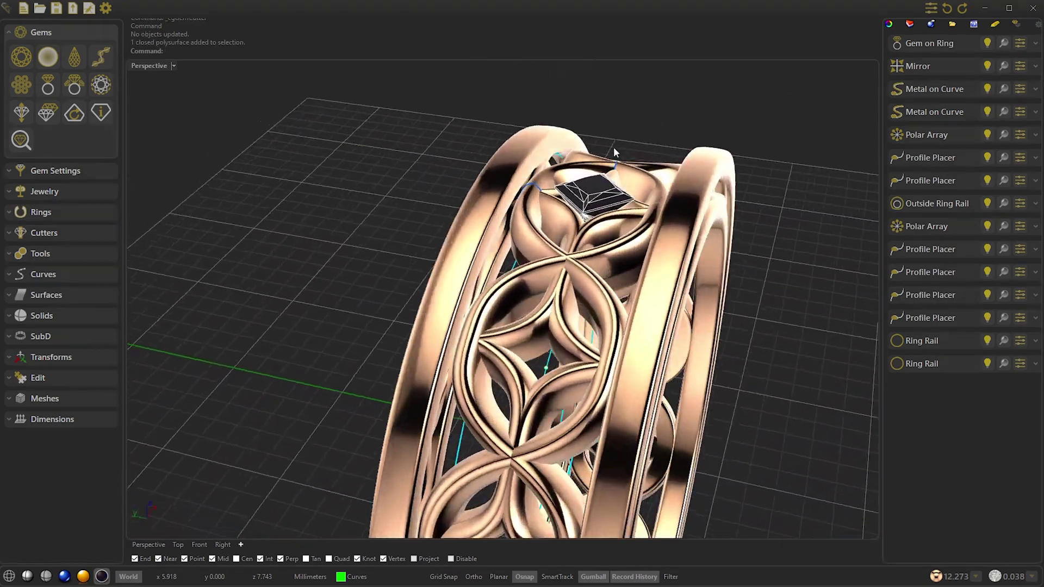
# Add a Gem Cutter to the princess gem with a bottom taper of -0.40, and accept
pyautogui.moveTo(593, 187); pyautogui.dragTo(549, 203, button='right')
pyautogui.click(550, 211)
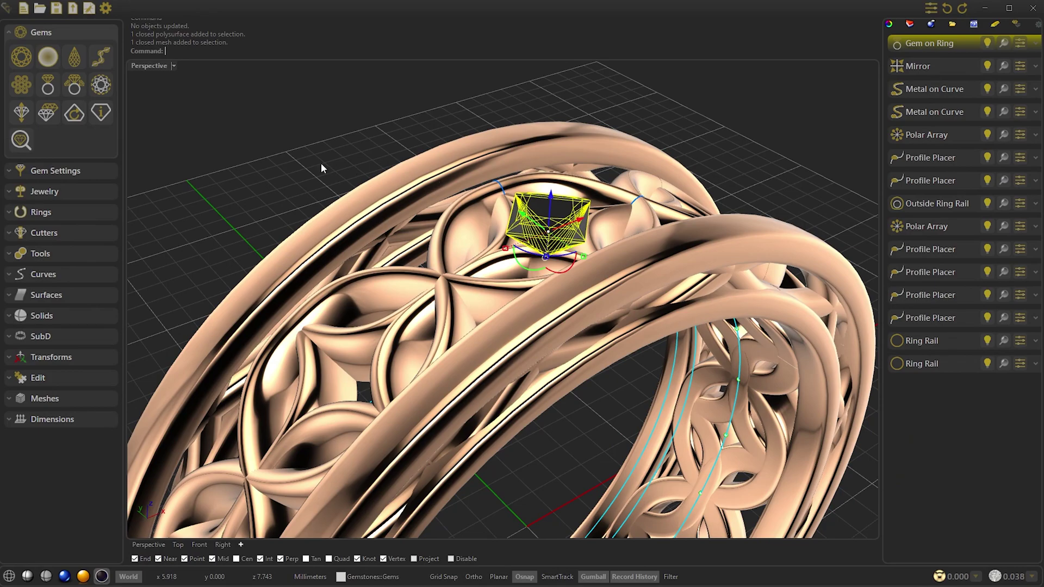
pyautogui.click(44, 232)
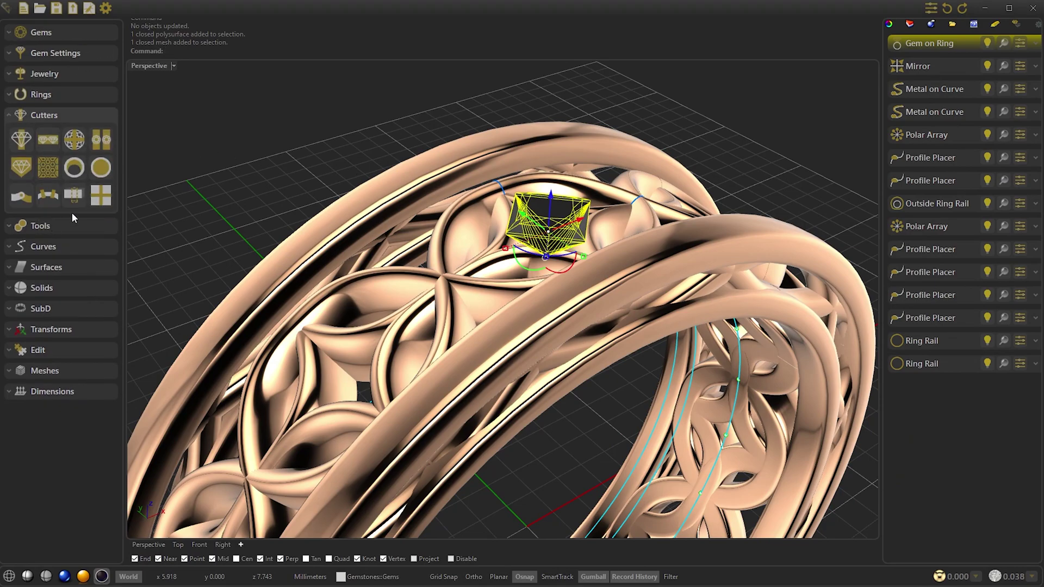
pyautogui.click(24, 163)
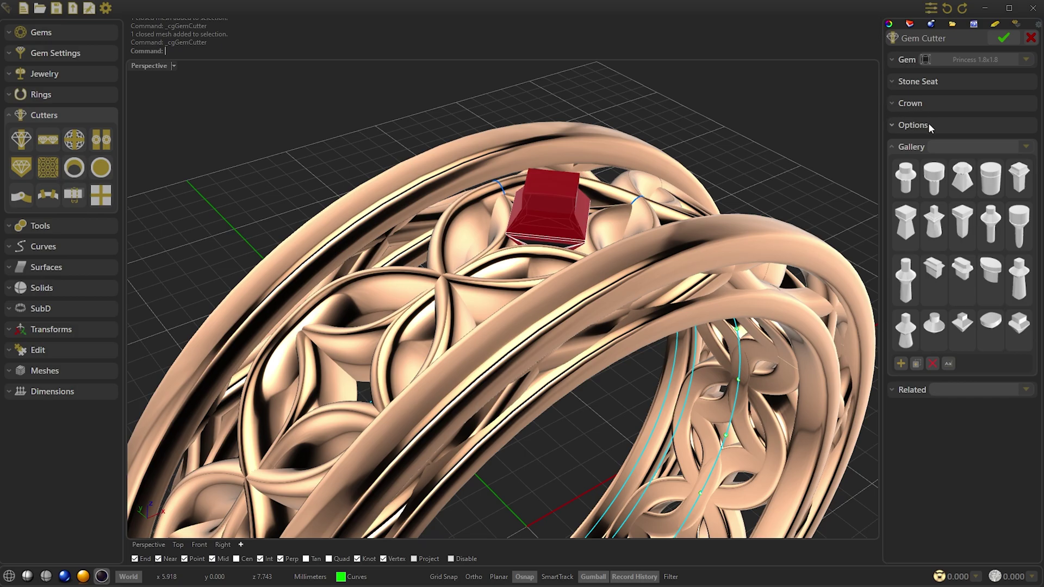
pyautogui.click(913, 125)
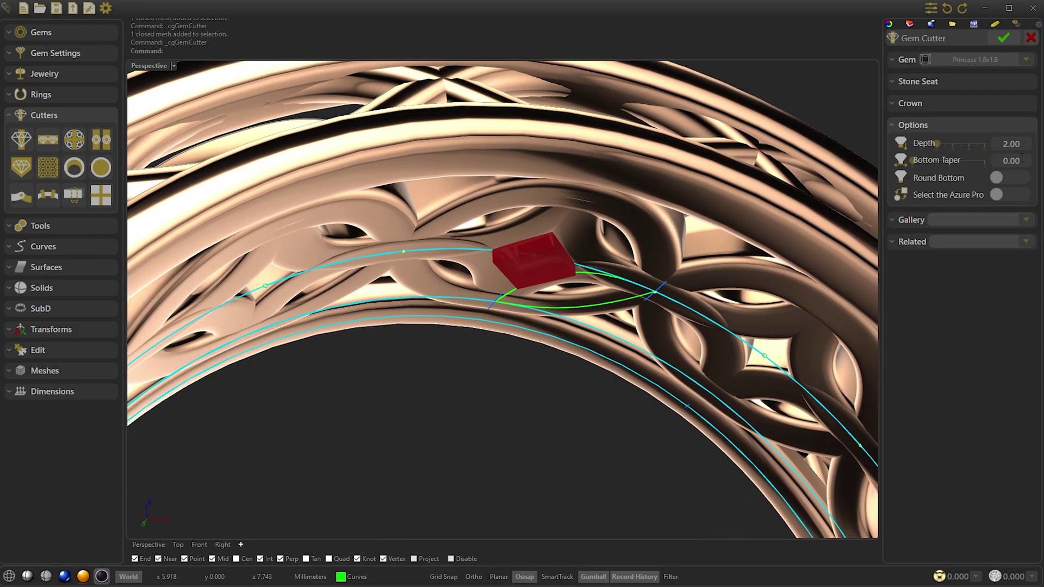
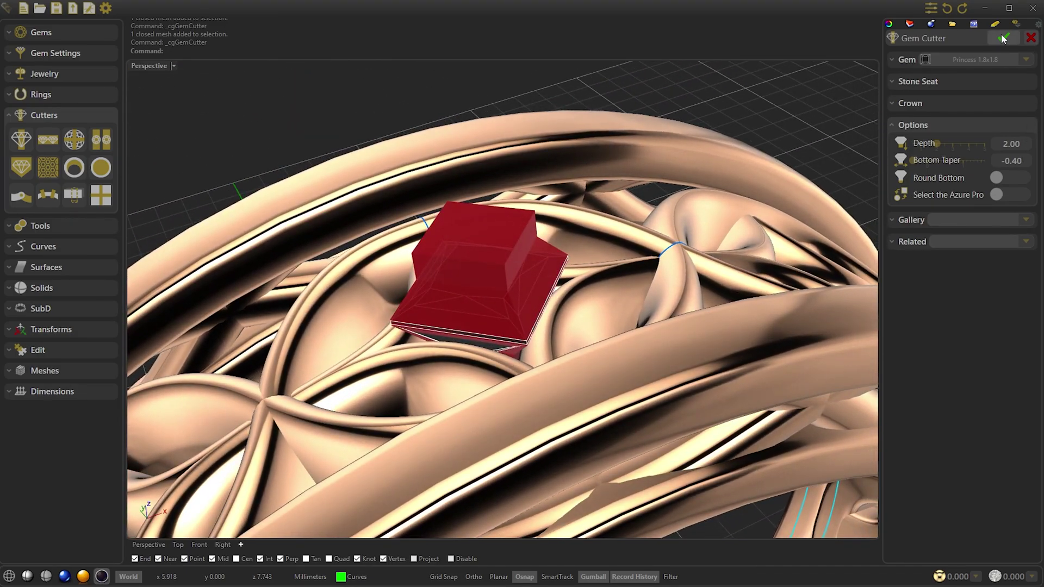
pyautogui.click(1002, 35)
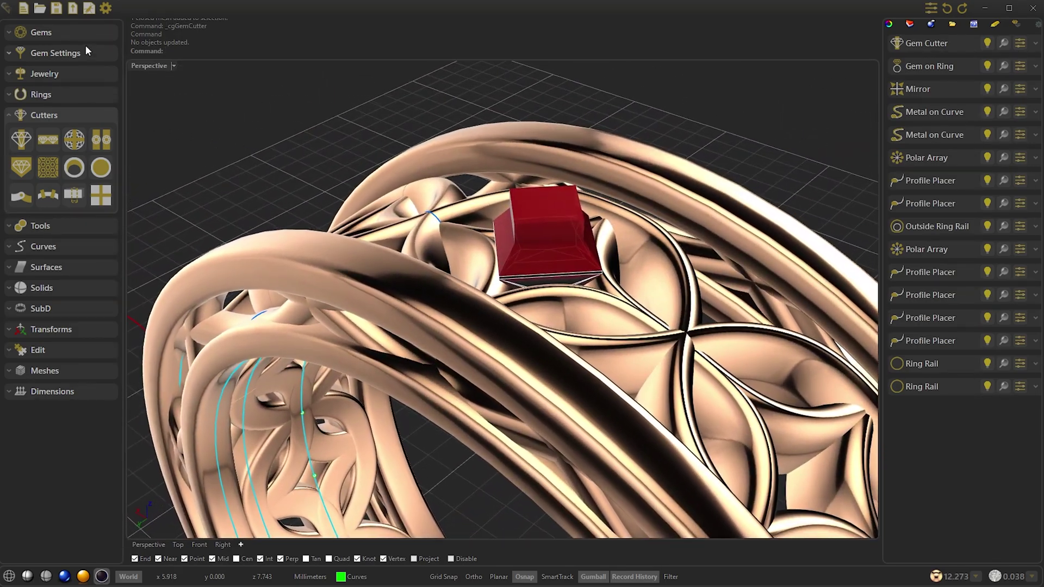
# Add Prongs on Gem to the princess gem with a prong diameter of 0.60 and a height of 0.30
pyautogui.click(77, 50)
pyautogui.click(24, 130)
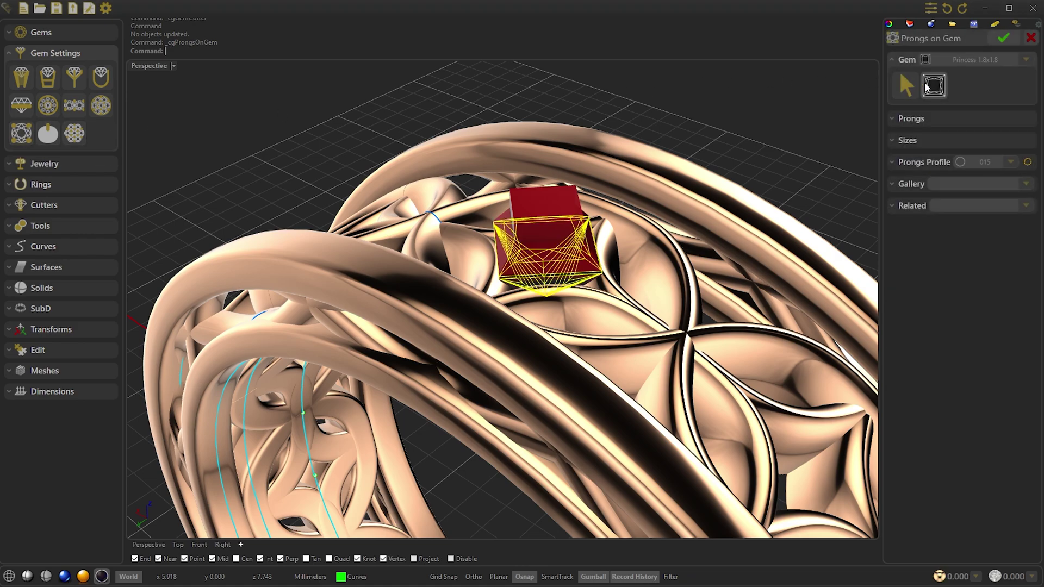
pyautogui.click(927, 87)
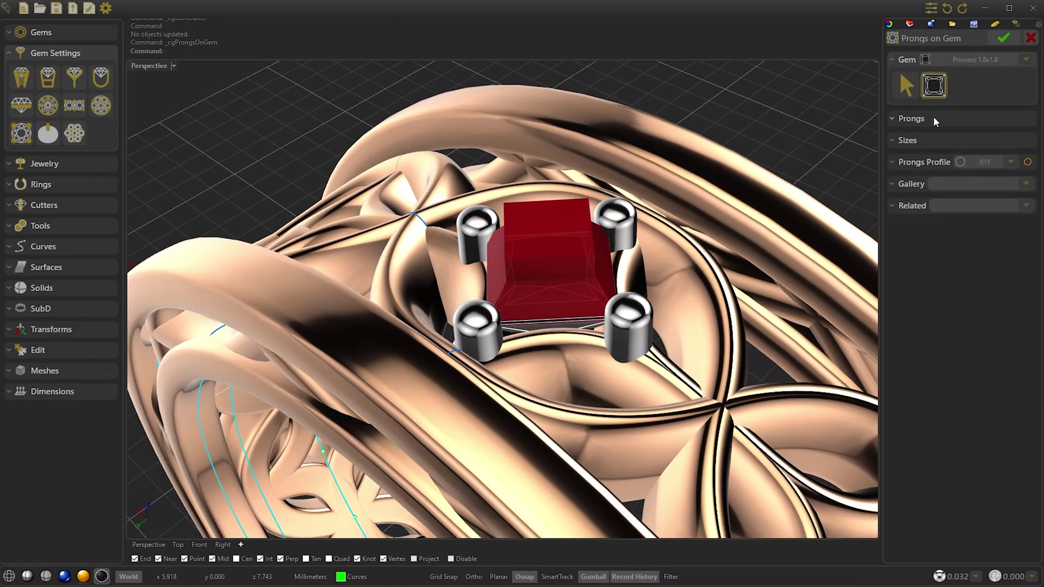
pyautogui.click(933, 117)
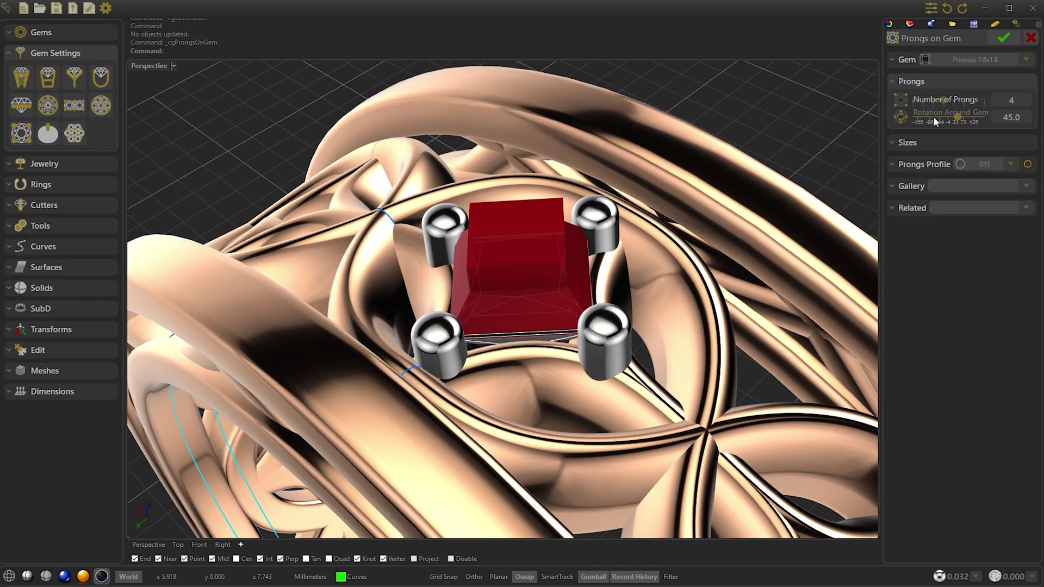
pyautogui.click(932, 143)
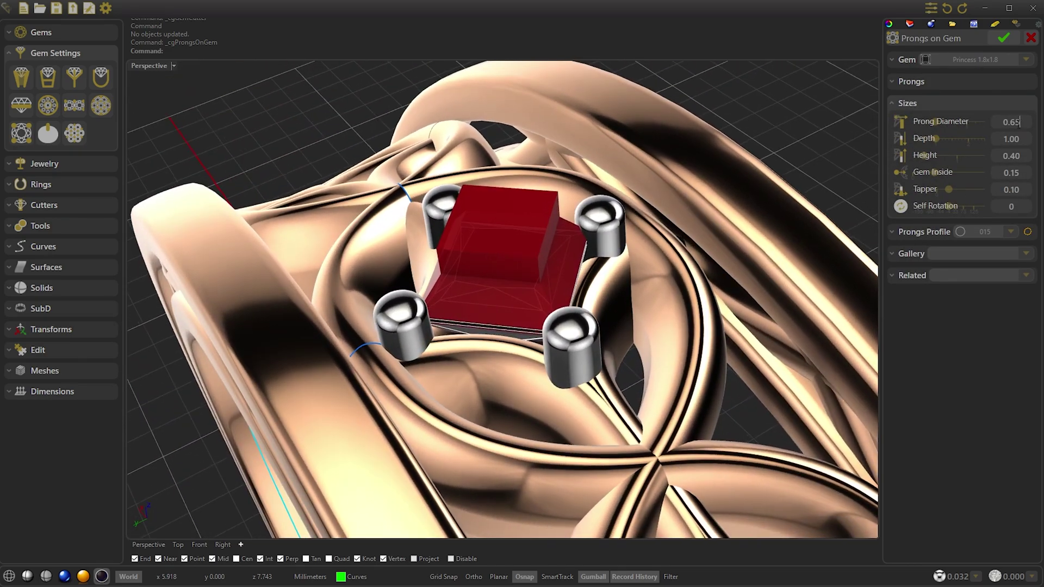
pyautogui.moveTo(1019, 123); pyautogui.dragTo(1012, 124)
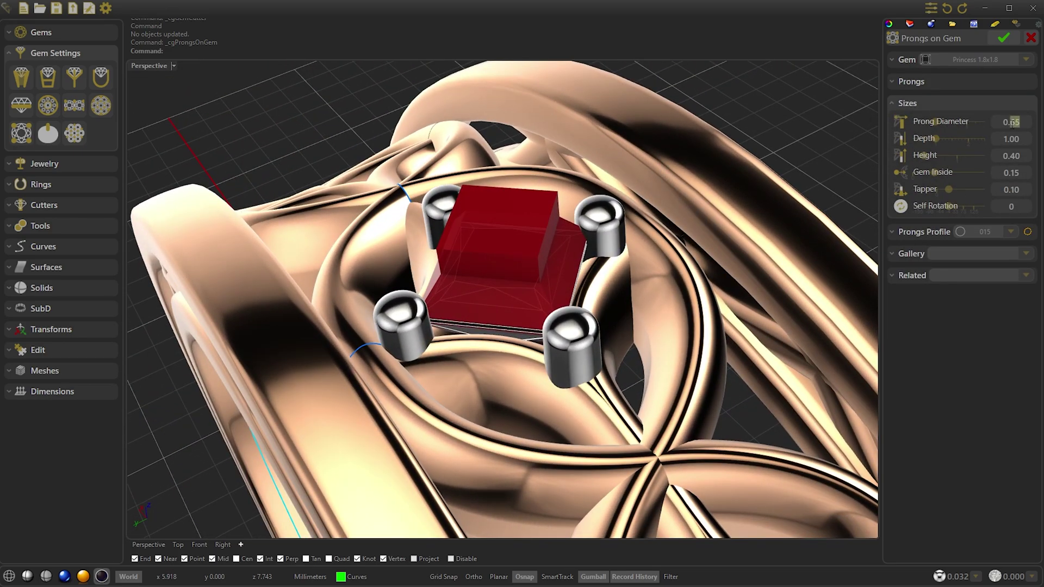
pyautogui.write('60')
pyautogui.press('Return')
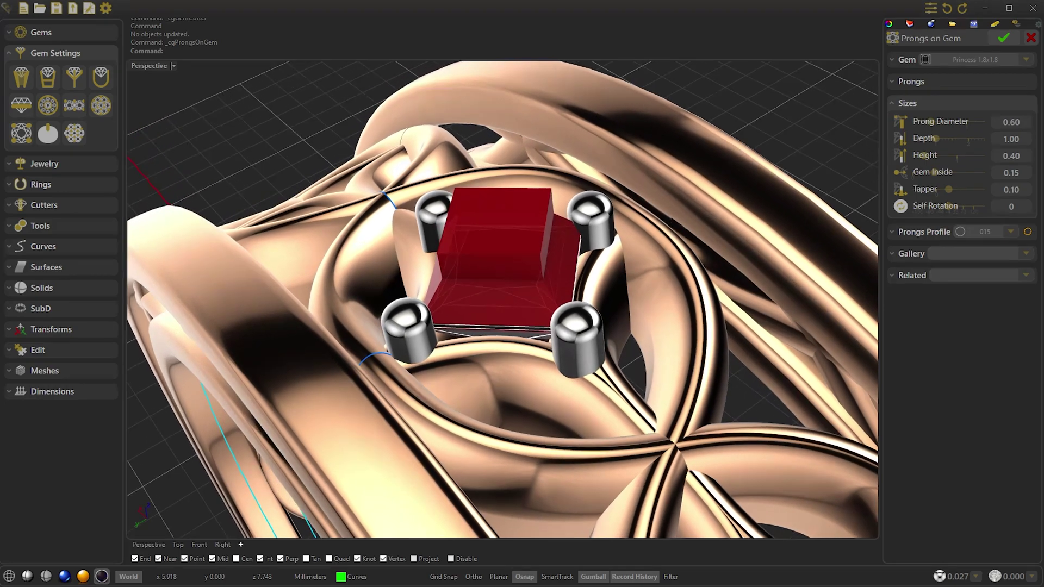
pyautogui.scroll(-1, 1024, 158)
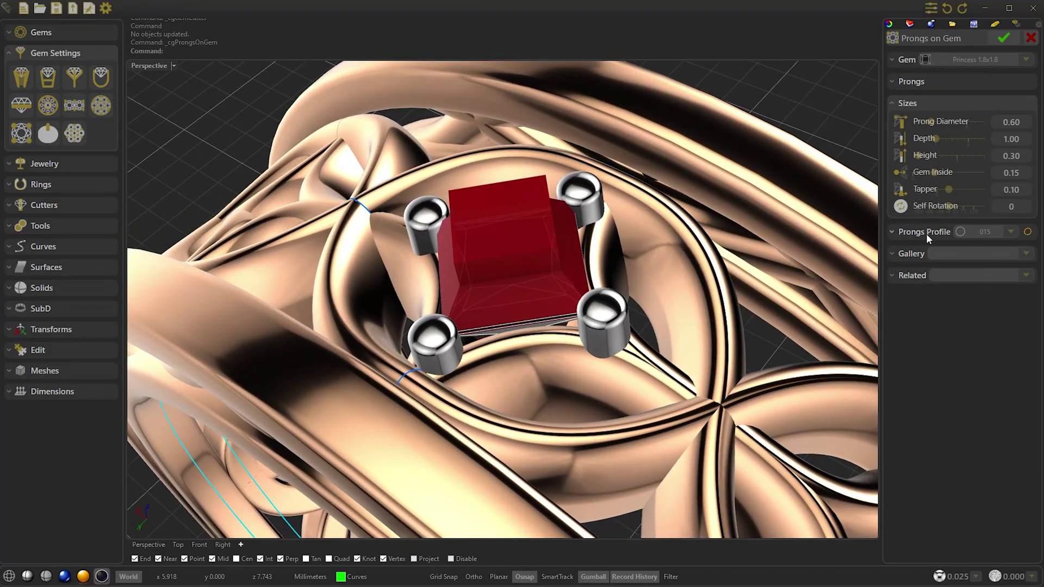
# Switch the prongs to the rounded triangular profile 010, set Gem Inside to 0.25, and accept the prongs
pyautogui.click(925, 233)
pyautogui.click(942, 204)
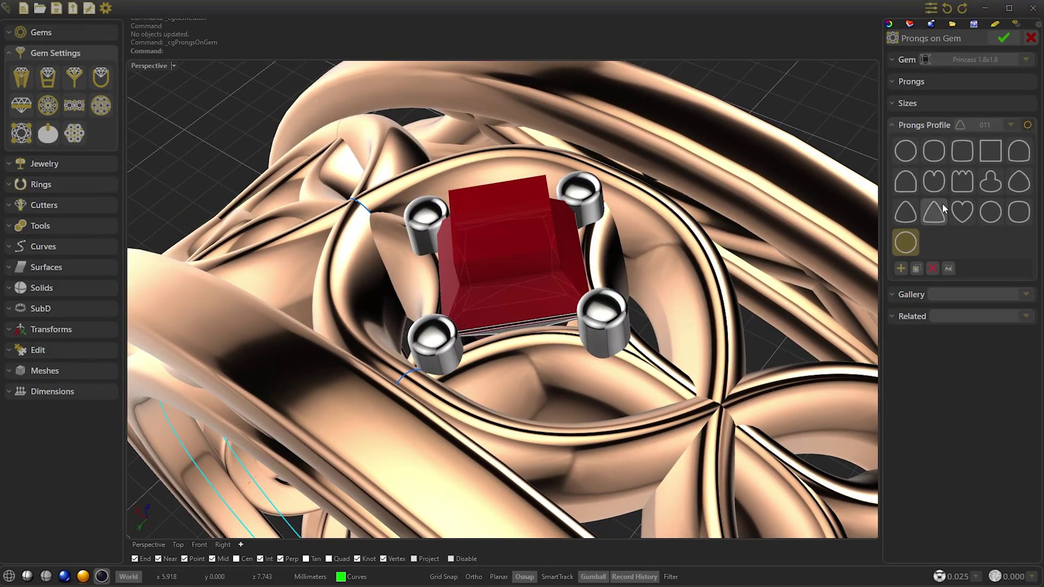
pyautogui.click(908, 215)
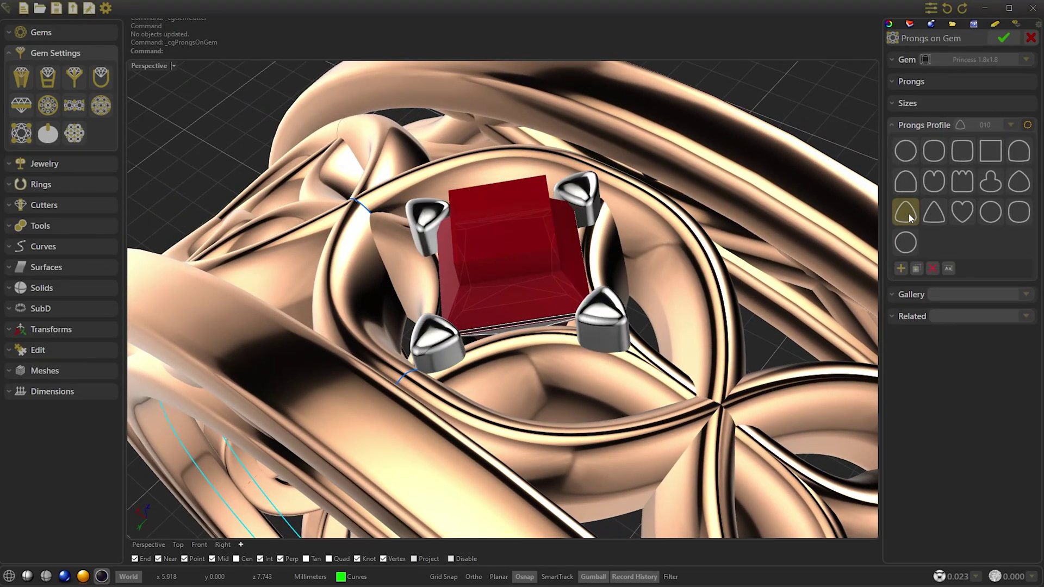
pyautogui.click(915, 123)
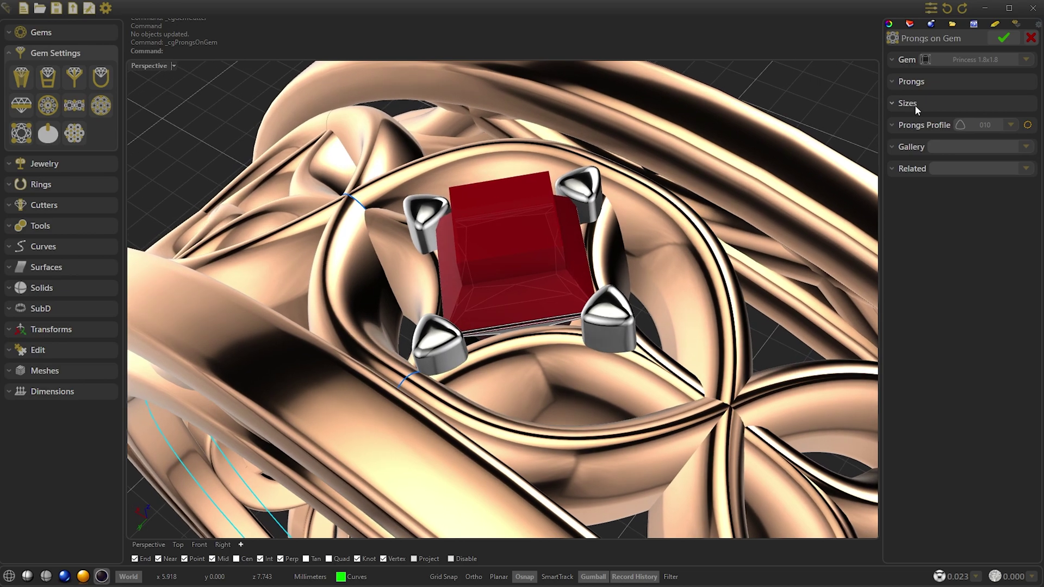
pyautogui.click(915, 105)
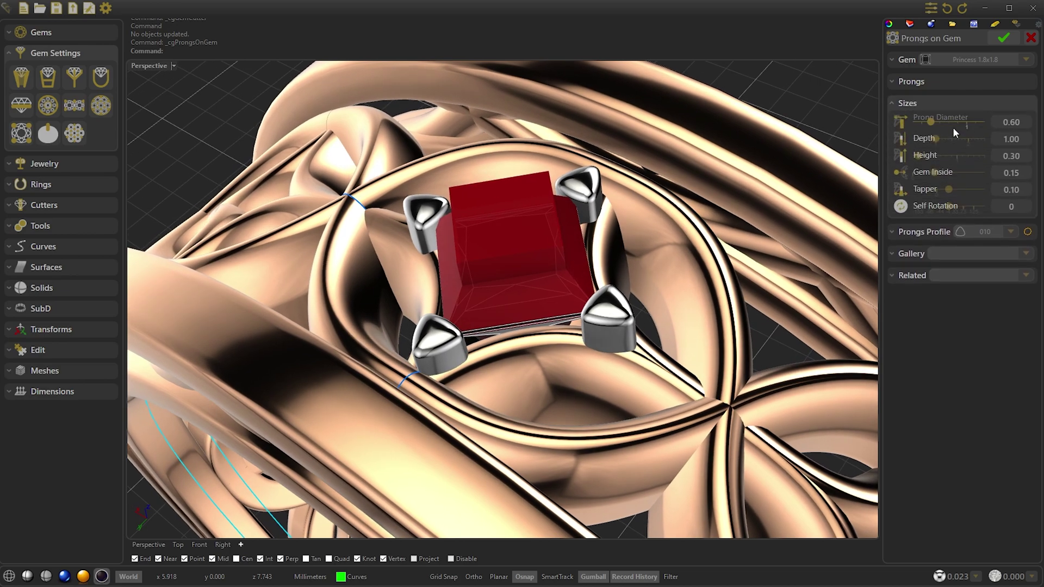
pyautogui.scroll(-2, 1025, 174)
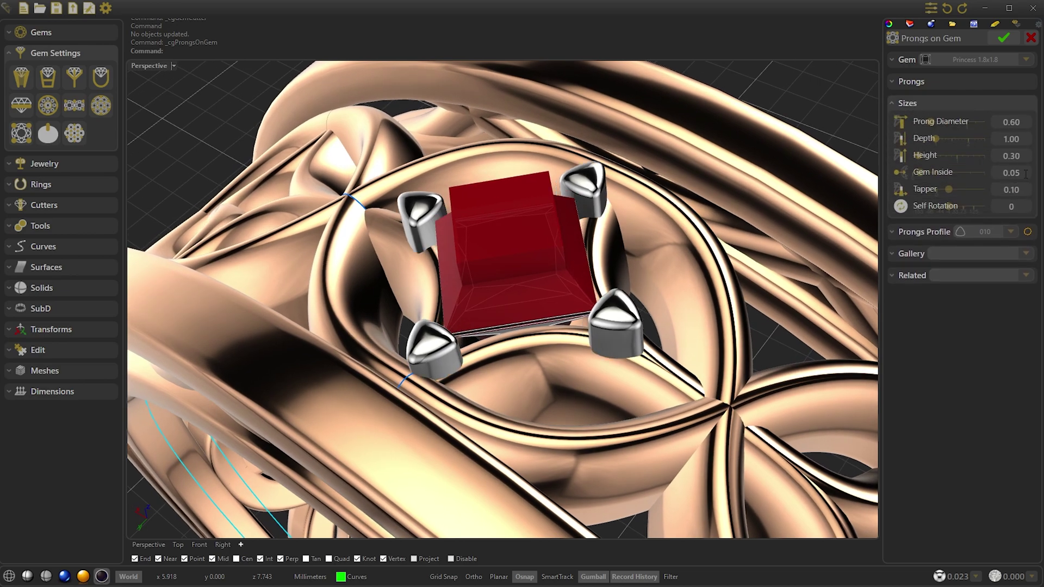
pyautogui.scroll(4, 1025, 173)
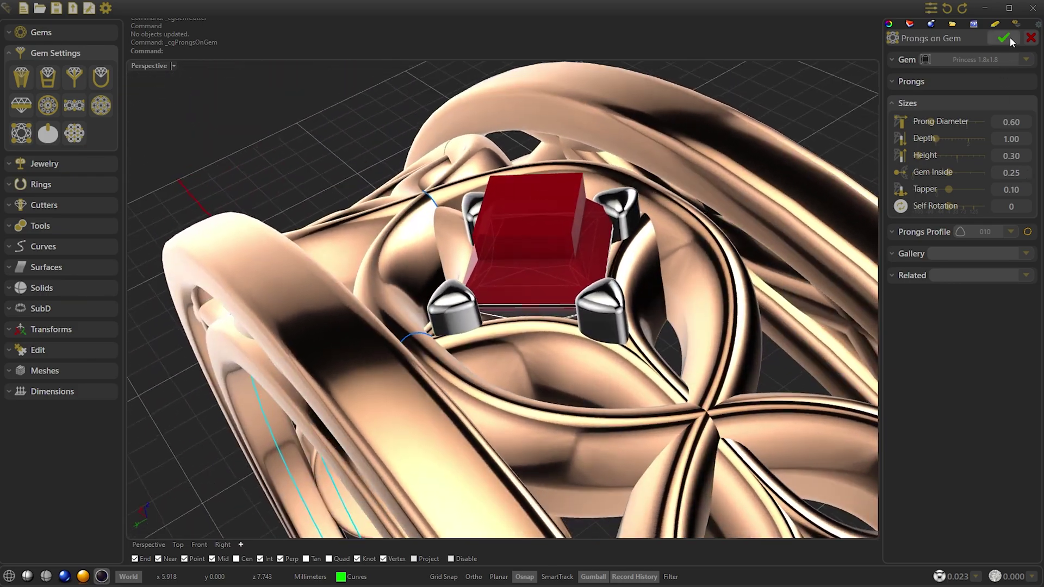
pyautogui.click(1004, 37)
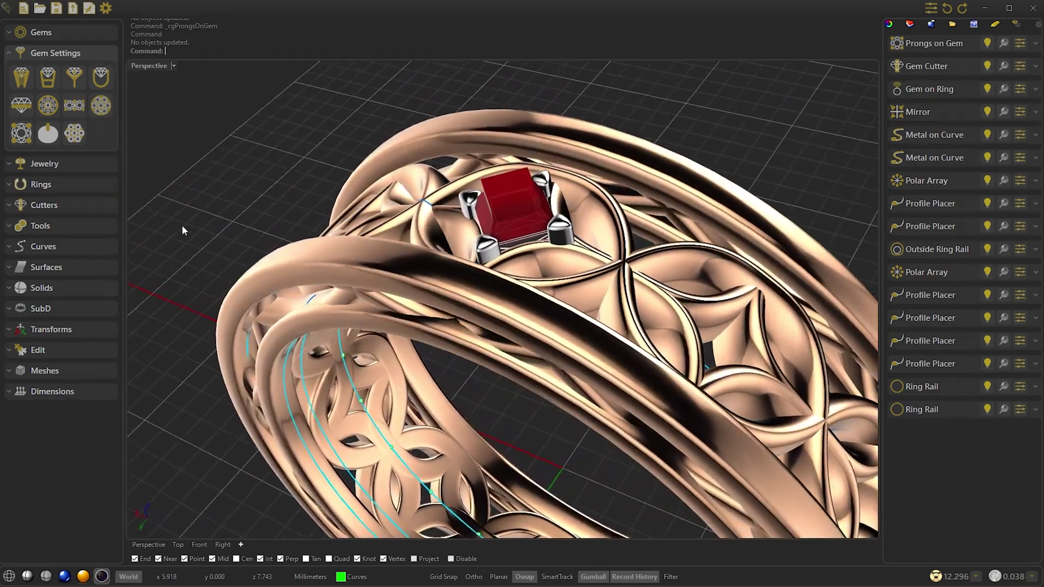
# Polar-array the princess gem and its prongs around the ring with 11 copies, and accept
pyautogui.click(41, 226)
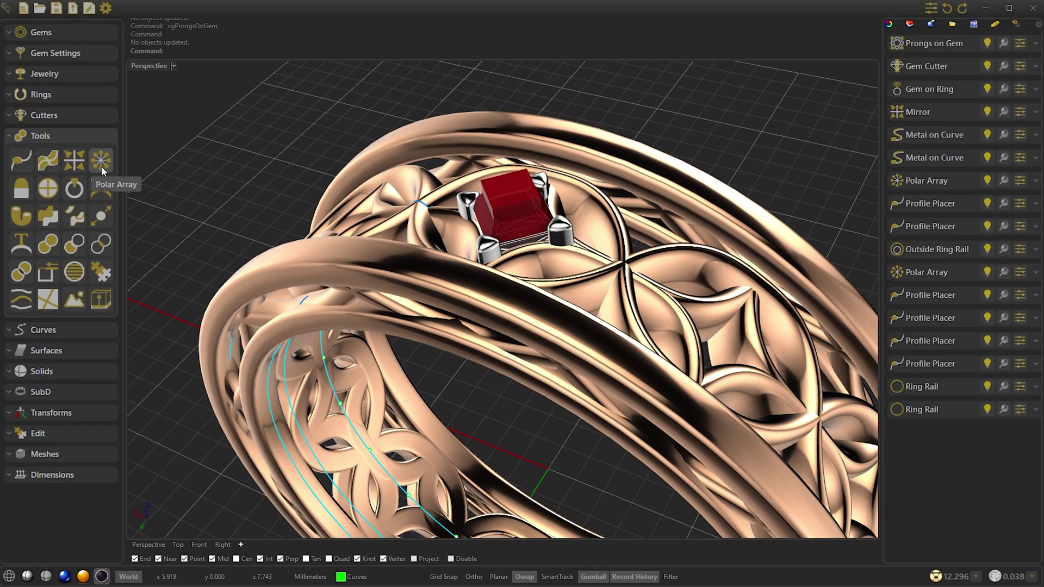
pyautogui.click(101, 165)
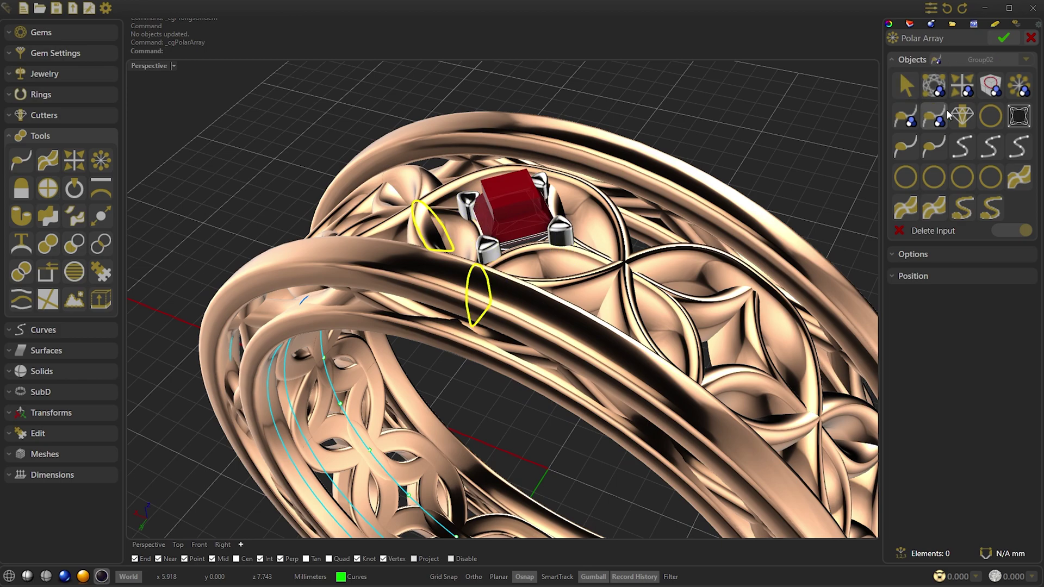
pyautogui.click(990, 116)
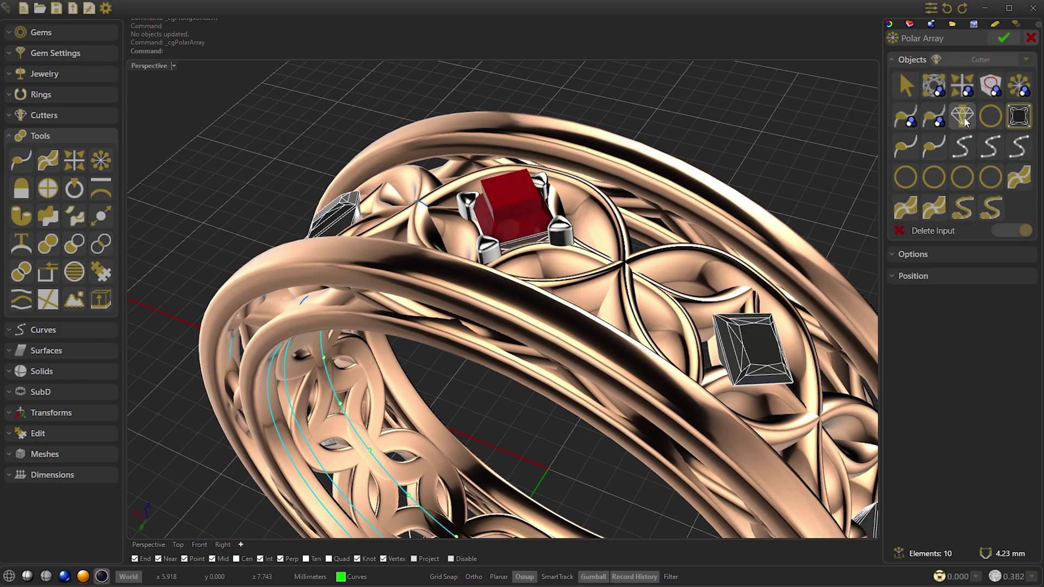
pyautogui.click(936, 91)
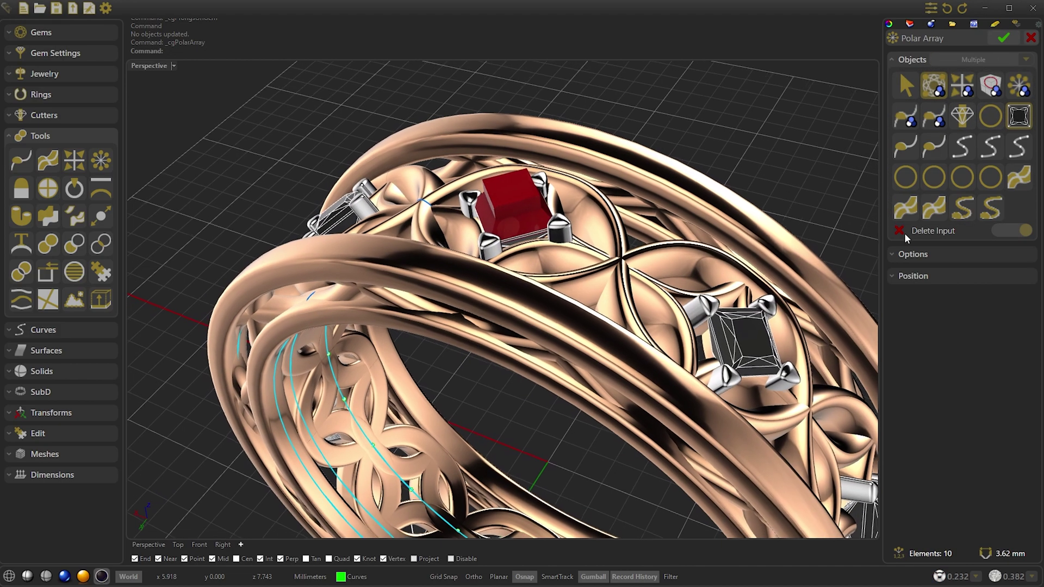
pyautogui.click(903, 253)
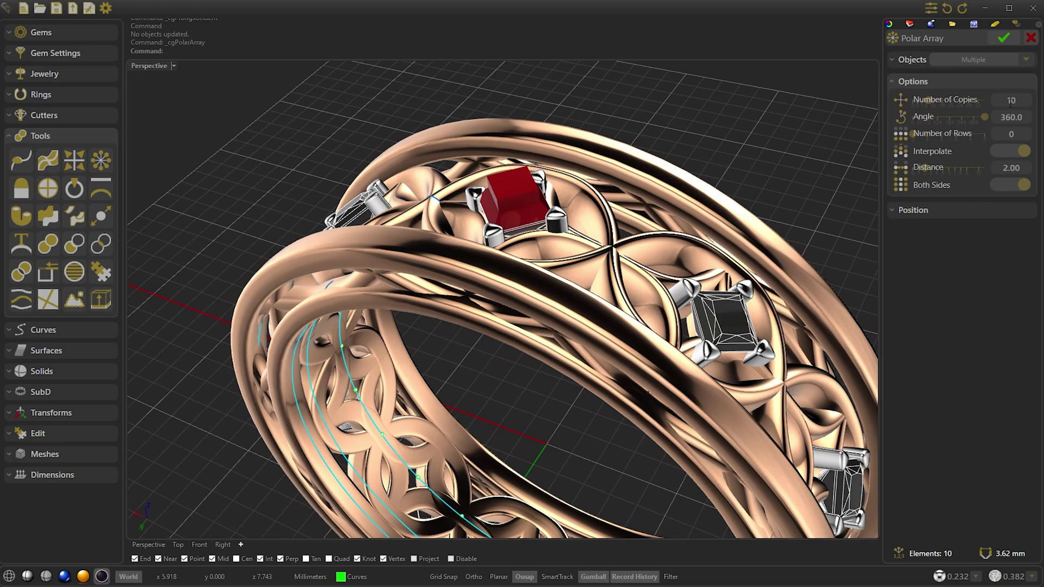
pyautogui.scroll(1, 1010, 101)
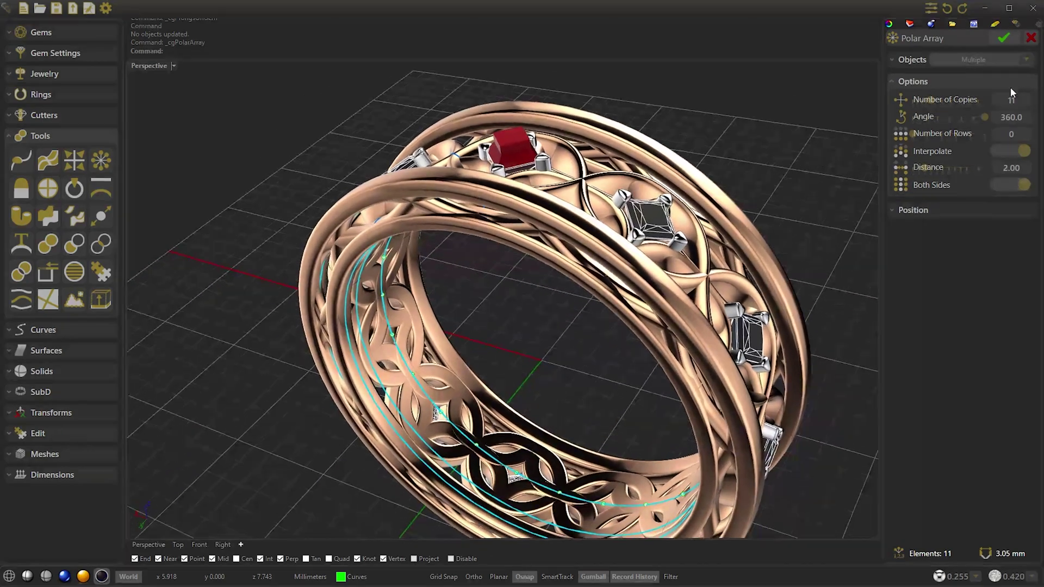
pyautogui.click(1004, 39)
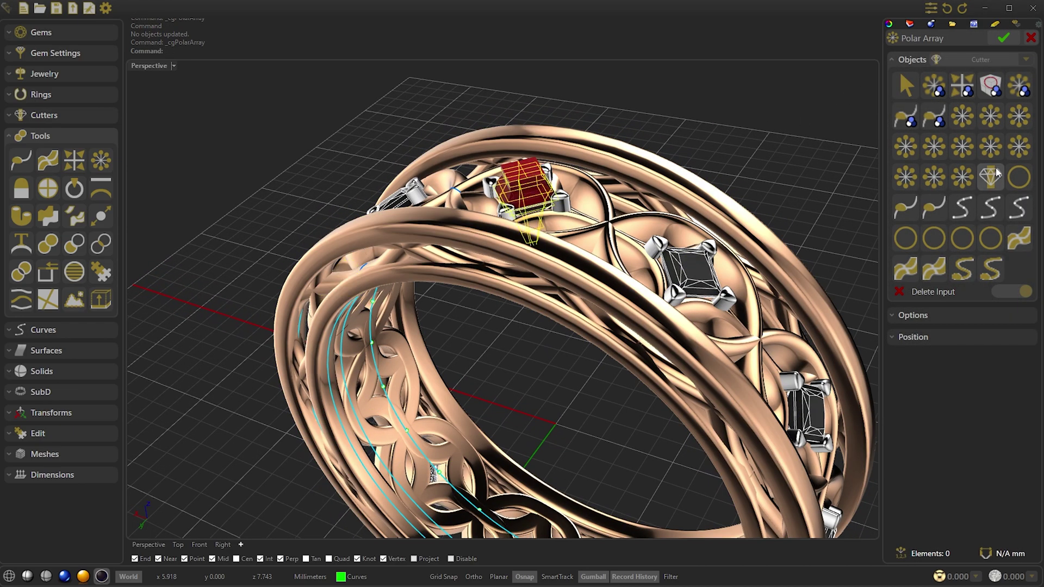
# Polar-array the gem cutter around the ring with 11 copies over 360 degrees, and accept
pyautogui.click(996, 169)
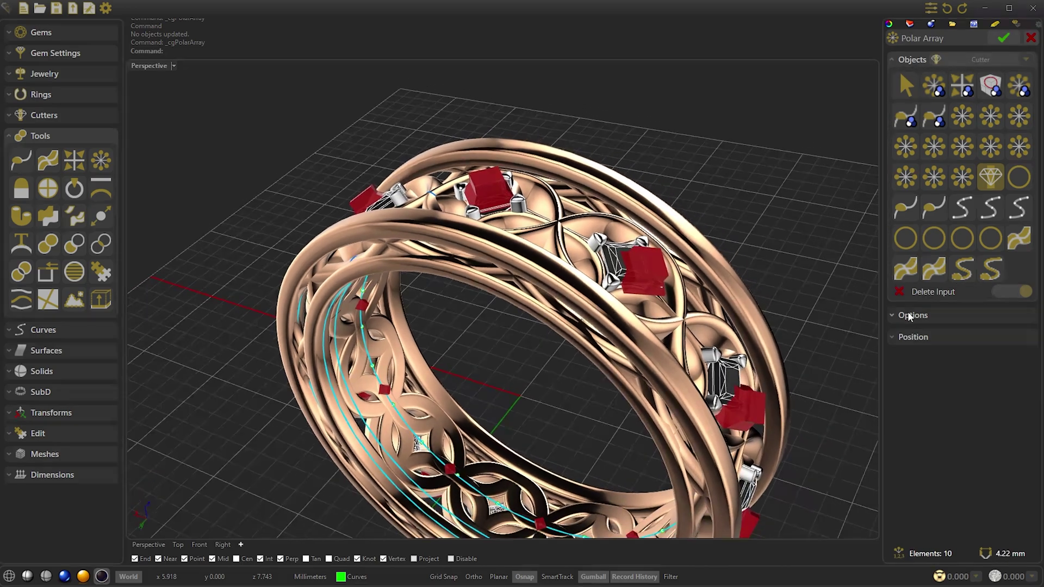
pyautogui.click(909, 315)
pyautogui.scroll(1, 1019, 103)
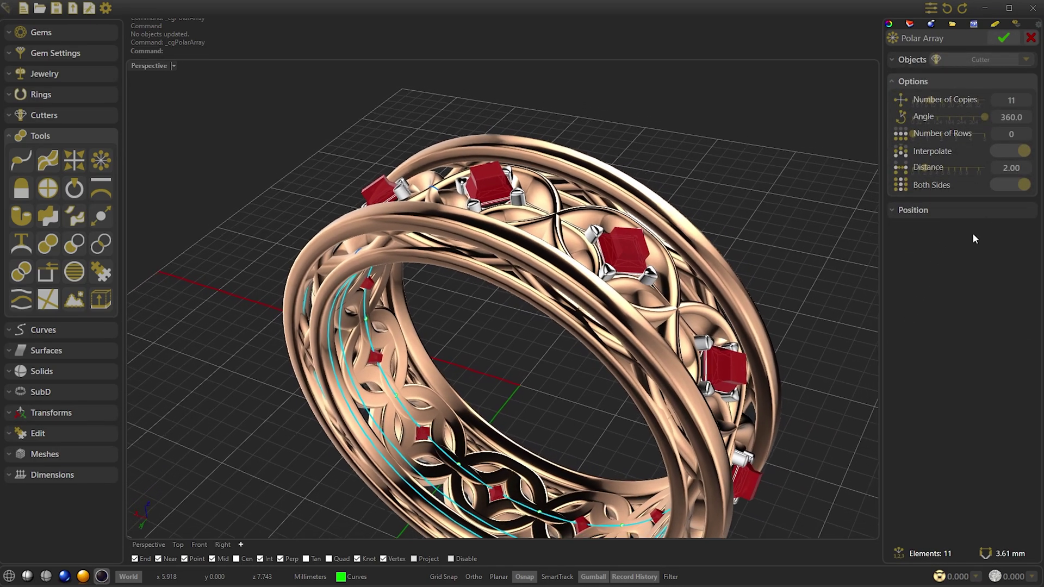
pyautogui.click(1003, 38)
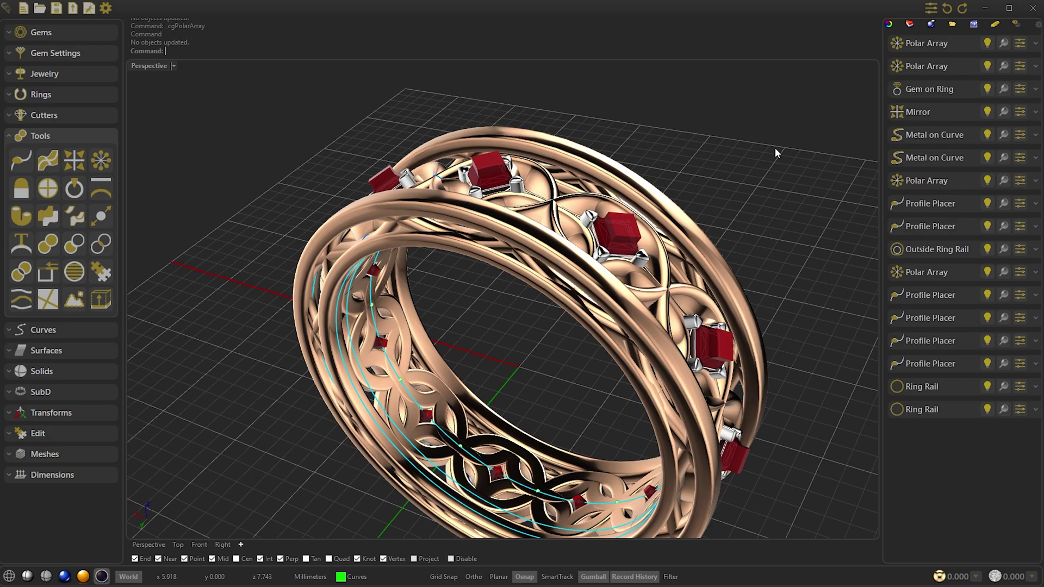
pyautogui.moveTo(775, 148)
pyautogui.mouseDown(button='right')
pyautogui.moveTo(784, 139)
pyautogui.moveTo(766, 155)
pyautogui.mouseUp(button='right')
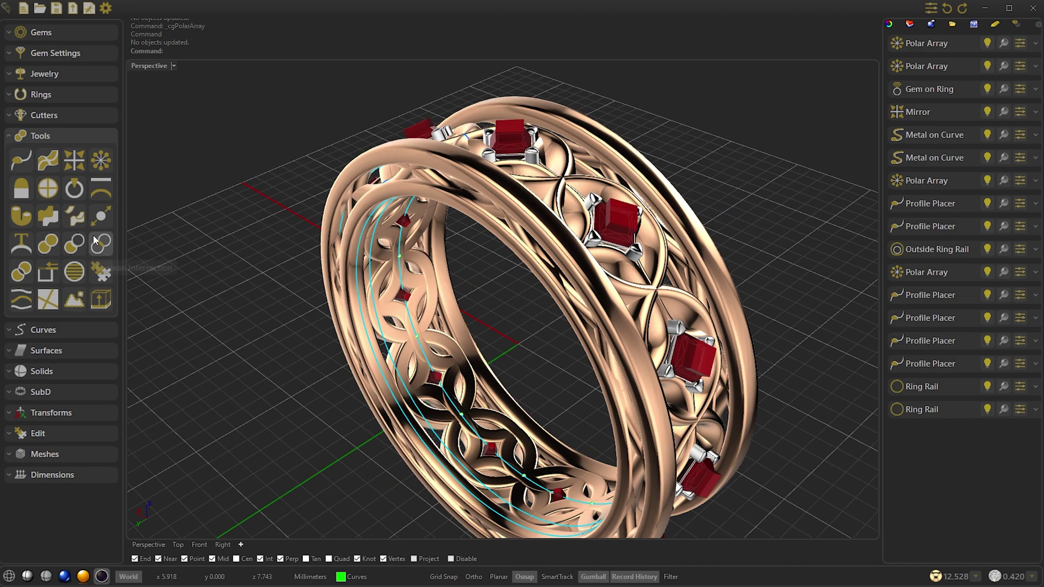
pyautogui.click(75, 244)
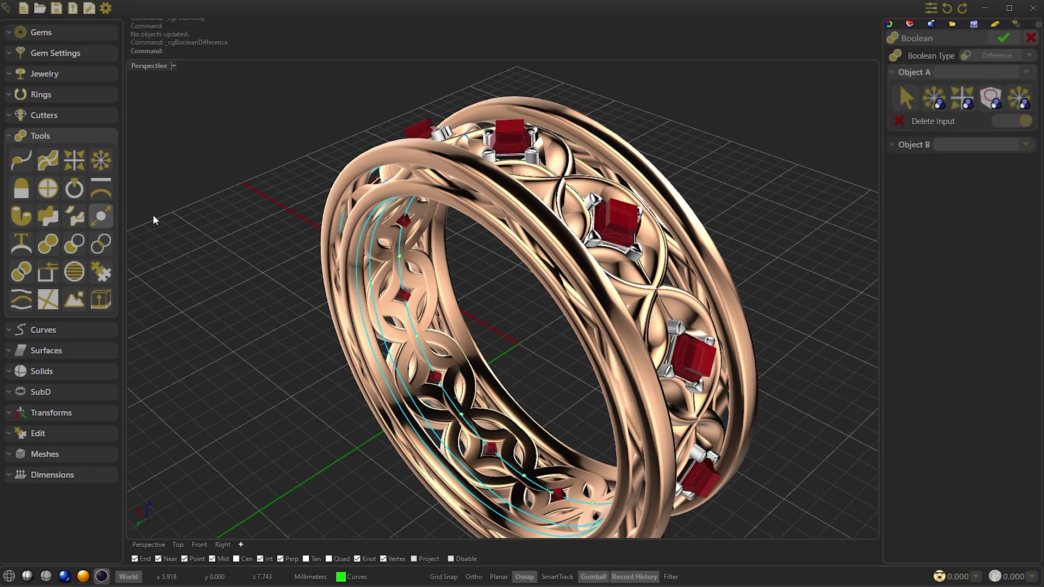
pyautogui.click(963, 101)
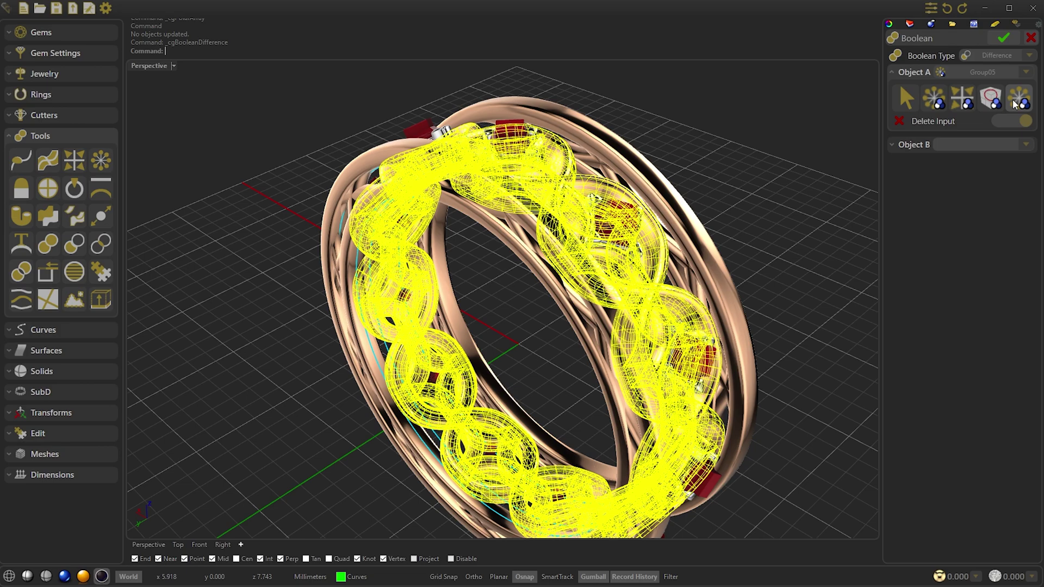
pyautogui.click(1020, 100)
pyautogui.click(917, 146)
pyautogui.click(933, 148)
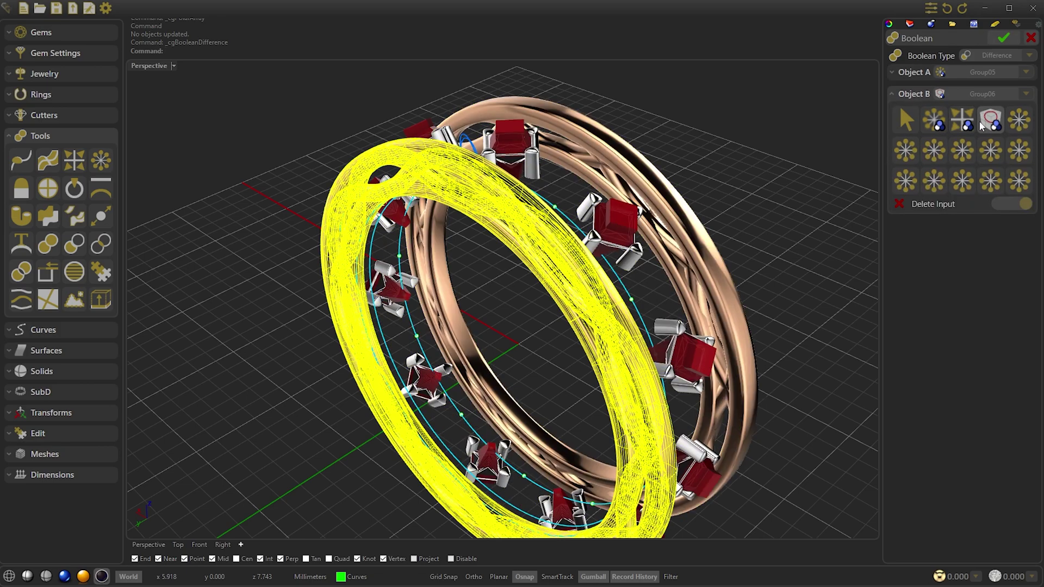
pyautogui.click(1031, 37)
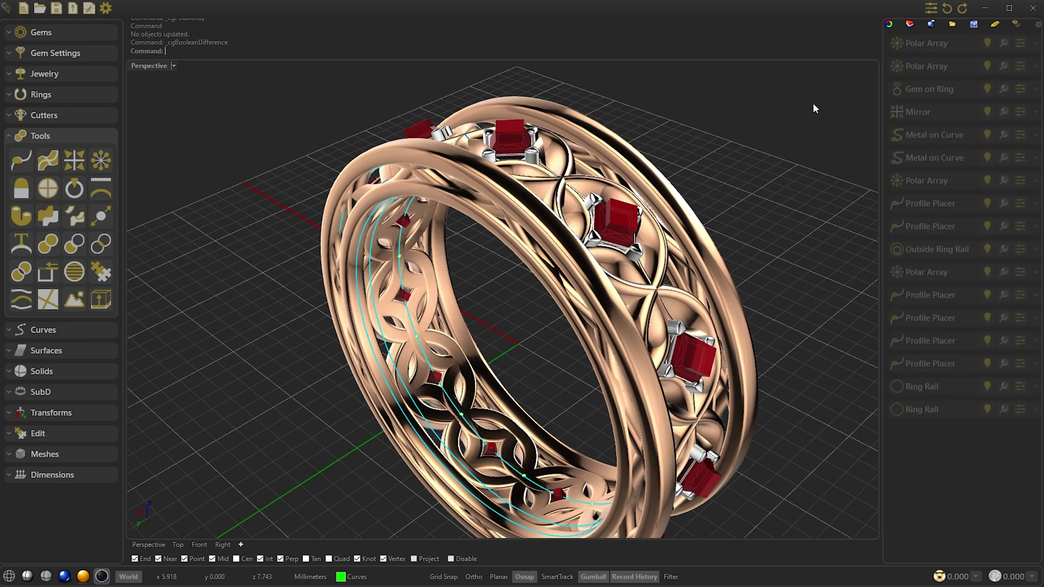
# Group the polar-arrayed gem cutters into a single object
pyautogui.click(935, 63)
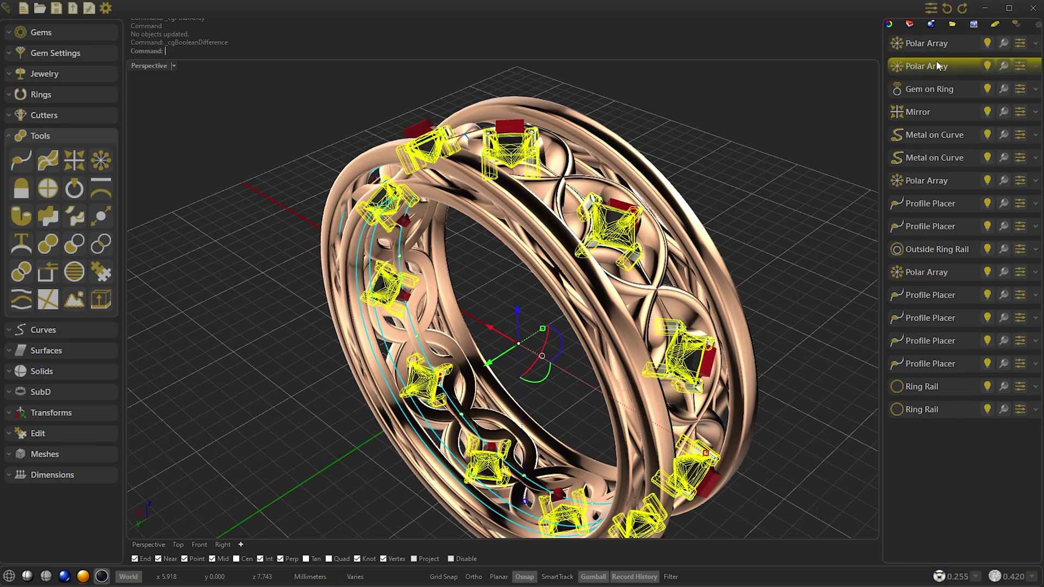
pyautogui.click(905, 47)
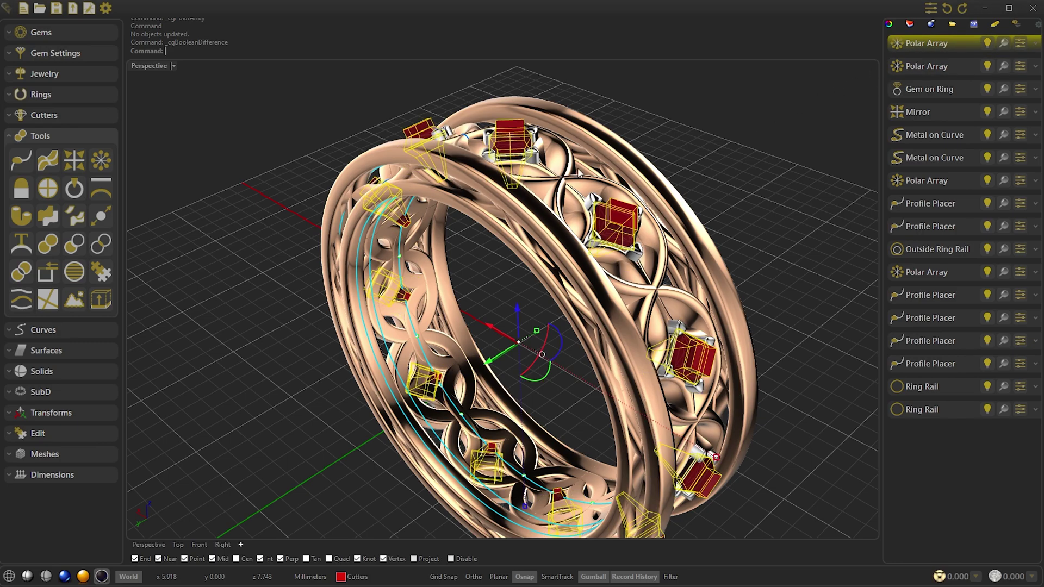
pyautogui.click(43, 429)
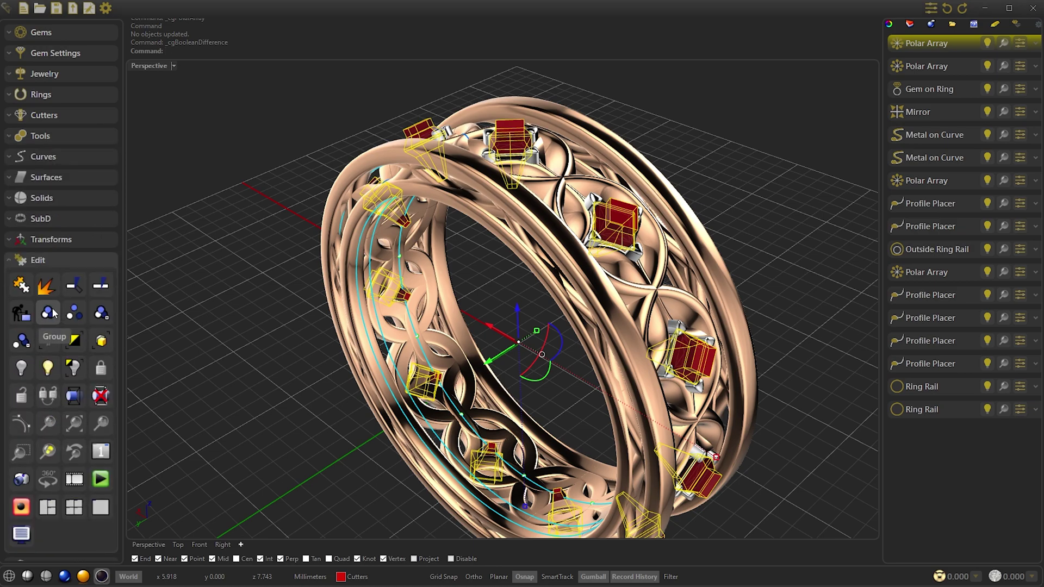
pyautogui.click(52, 313)
# Boolean-subtract the grouped gem cutters from the polar-arrayed band pattern and accept the difference
pyautogui.click(66, 137)
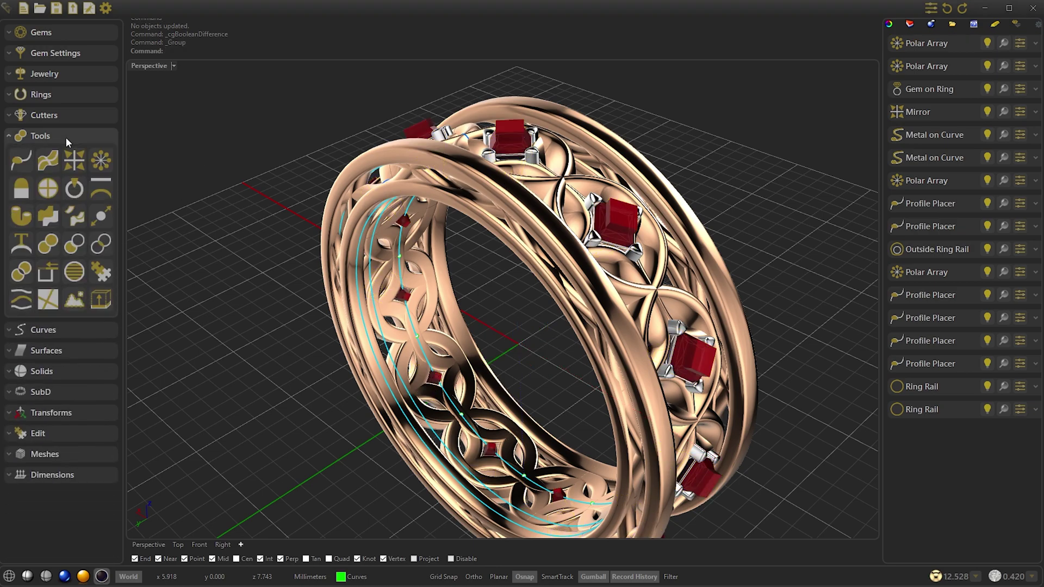
pyautogui.click(75, 244)
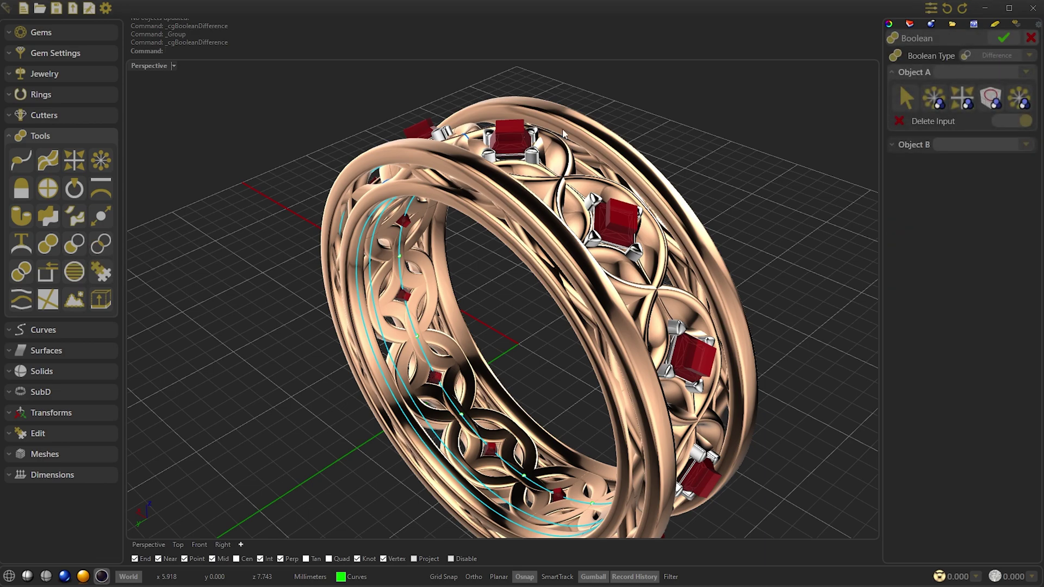
pyautogui.click(1020, 99)
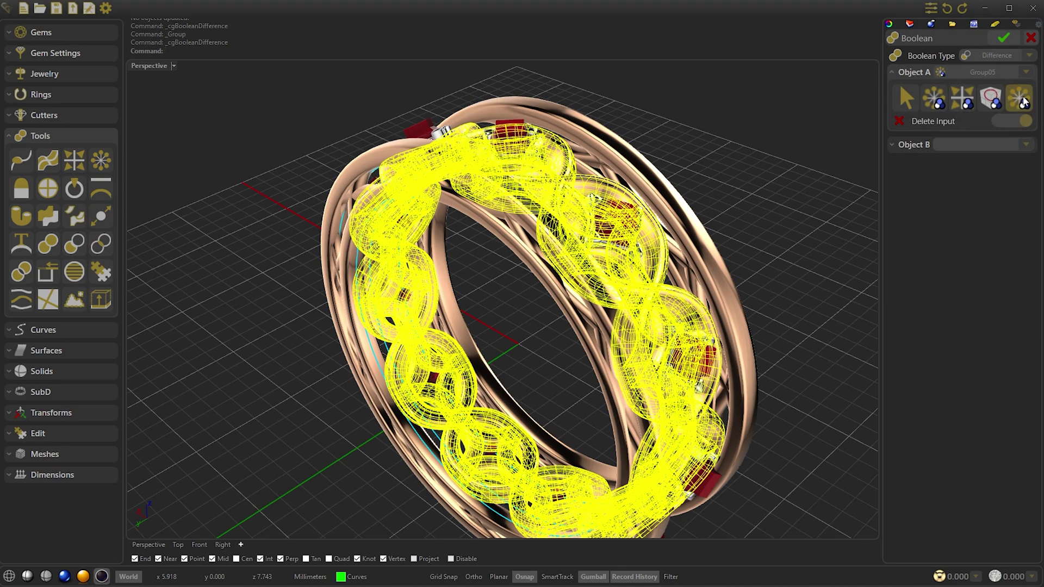
pyautogui.click(913, 144)
pyautogui.click(997, 123)
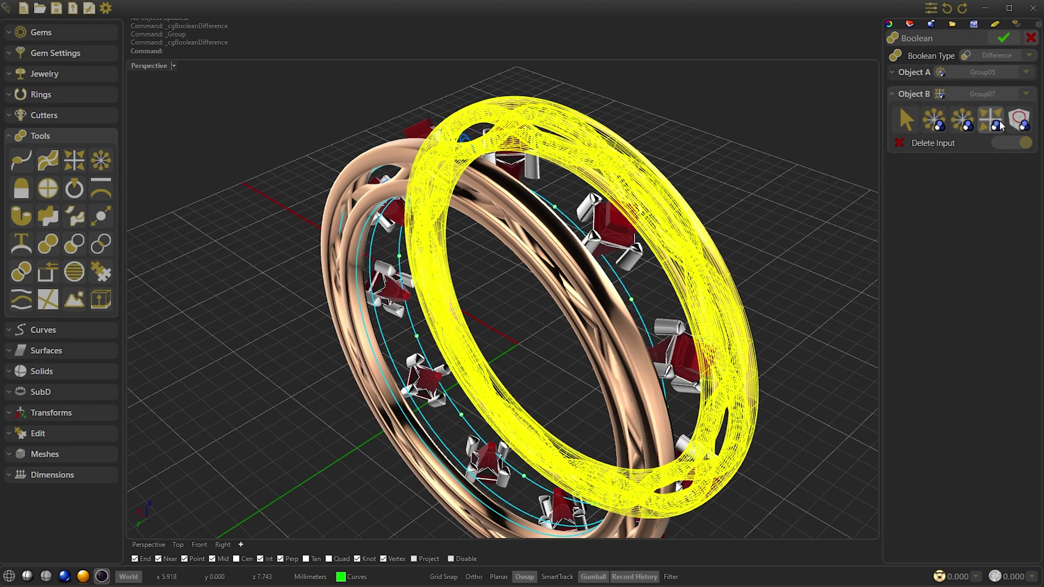
pyautogui.click(963, 123)
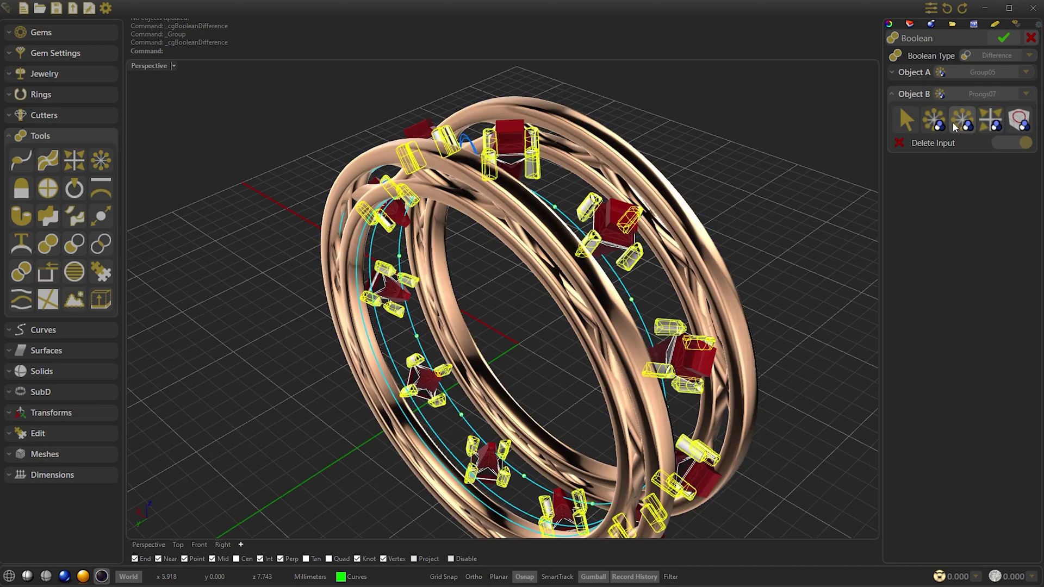
pyautogui.click(937, 125)
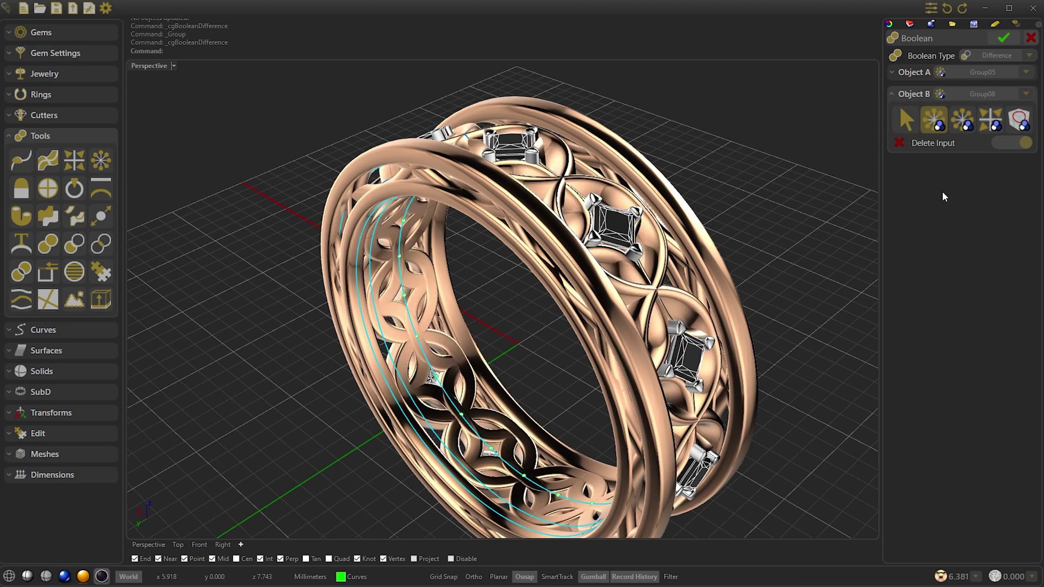
pyautogui.click(1004, 38)
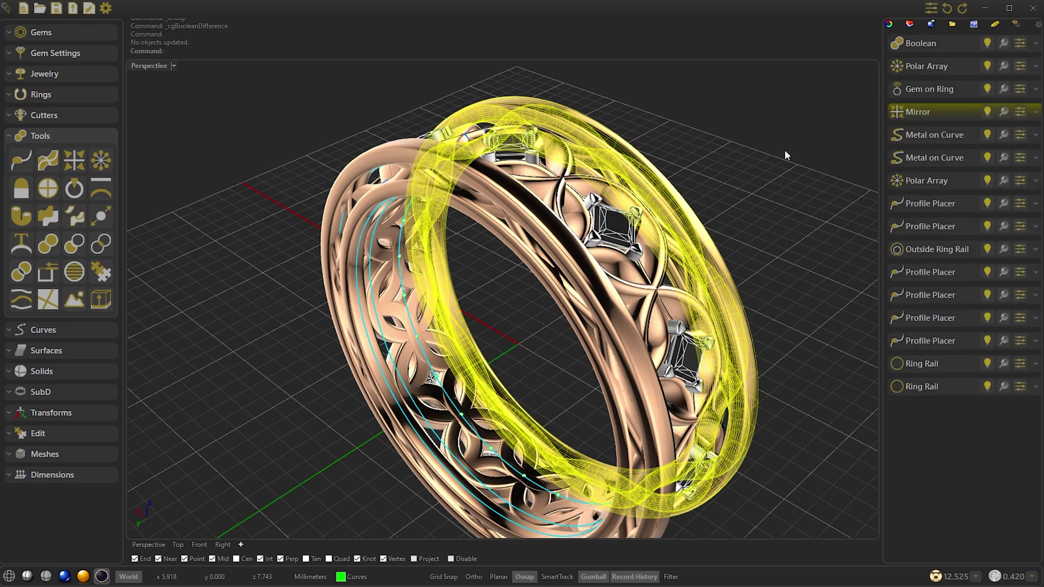
# Select all the rose gold and white gold parts and assign them the Yellow Gold 18K material
pyautogui.click(927, 111)
pyautogui.moveTo(779, 141); pyautogui.dragTo(780, 142, button='right')
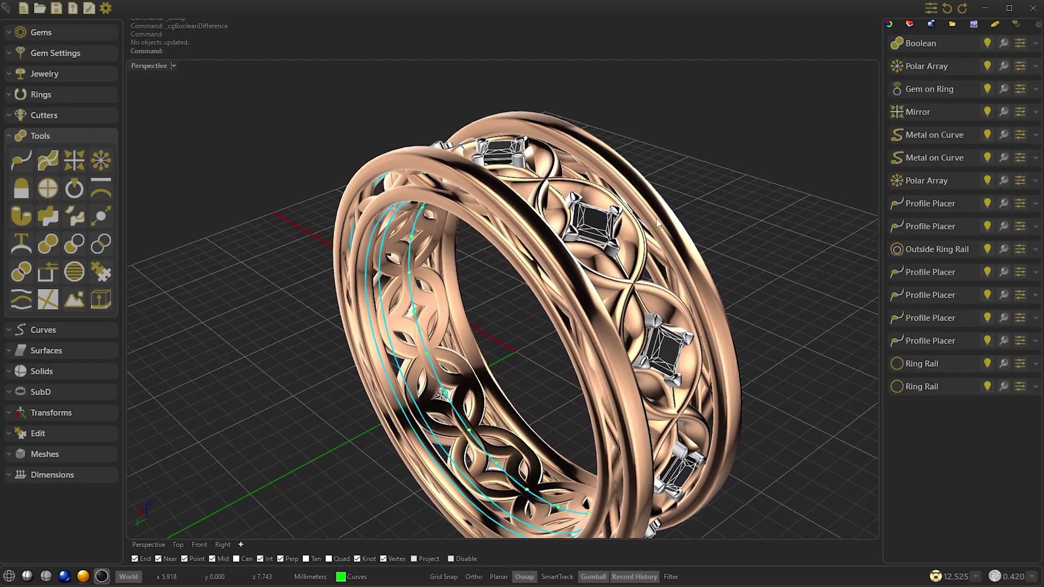
pyautogui.click(974, 578)
pyautogui.click(859, 400)
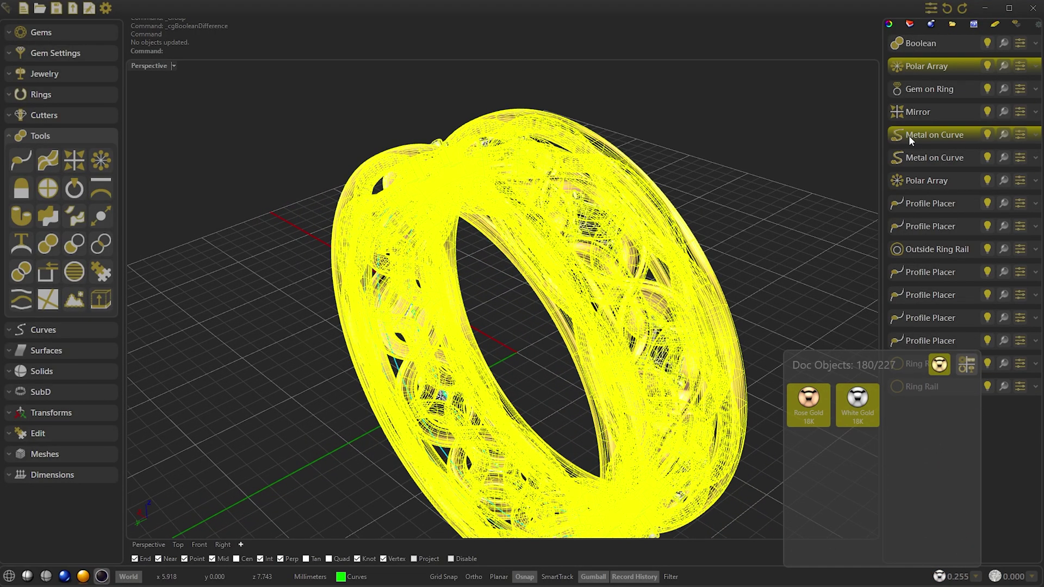
pyautogui.click(994, 27)
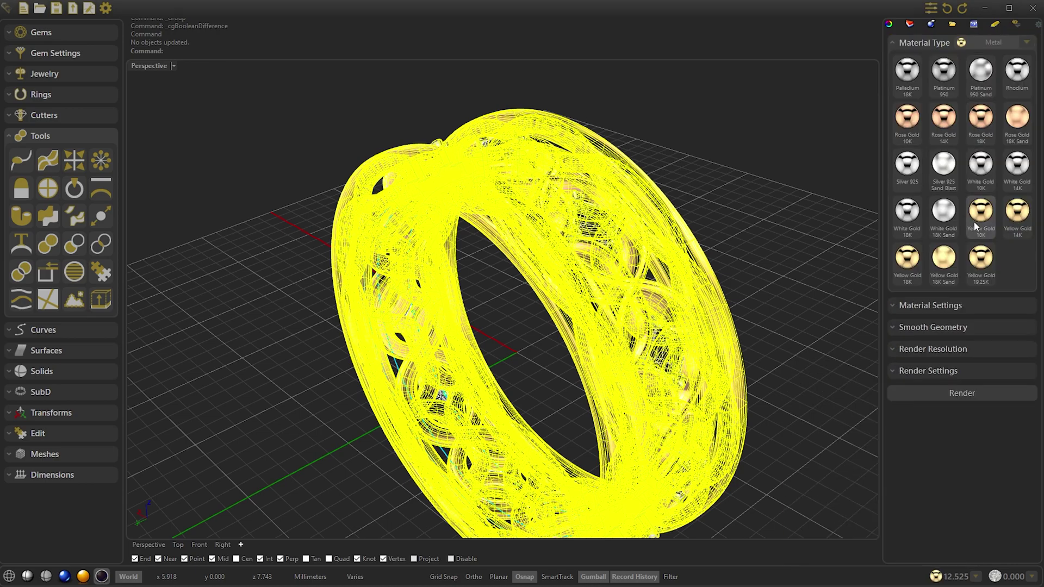
pyautogui.click(912, 263)
pyautogui.click(805, 227)
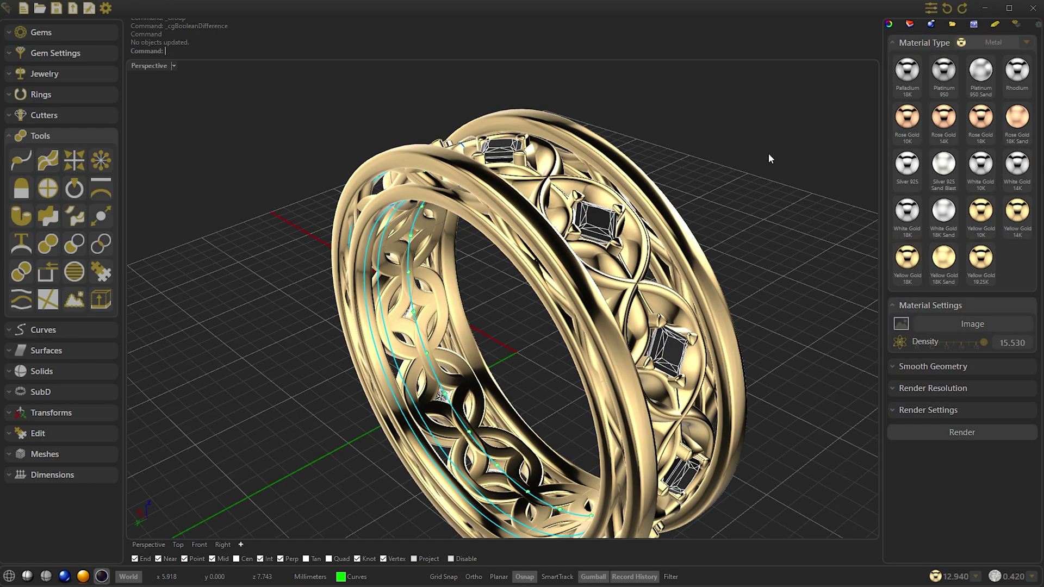
# Select all the diamond gems in the document and assign them the Ruby material
pyautogui.click(1031, 577)
pyautogui.click(863, 405)
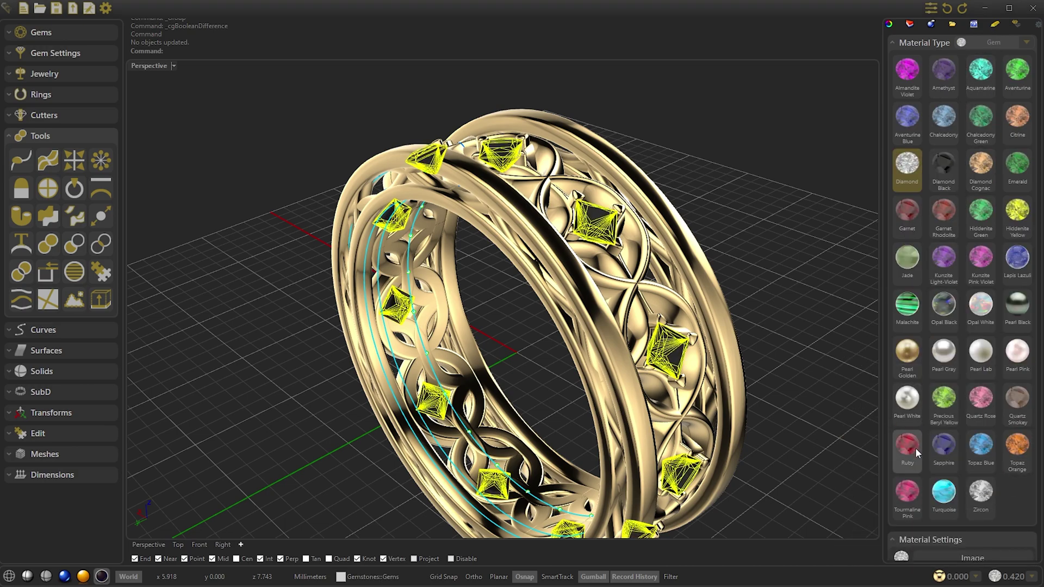
pyautogui.click(907, 447)
pyautogui.click(700, 196)
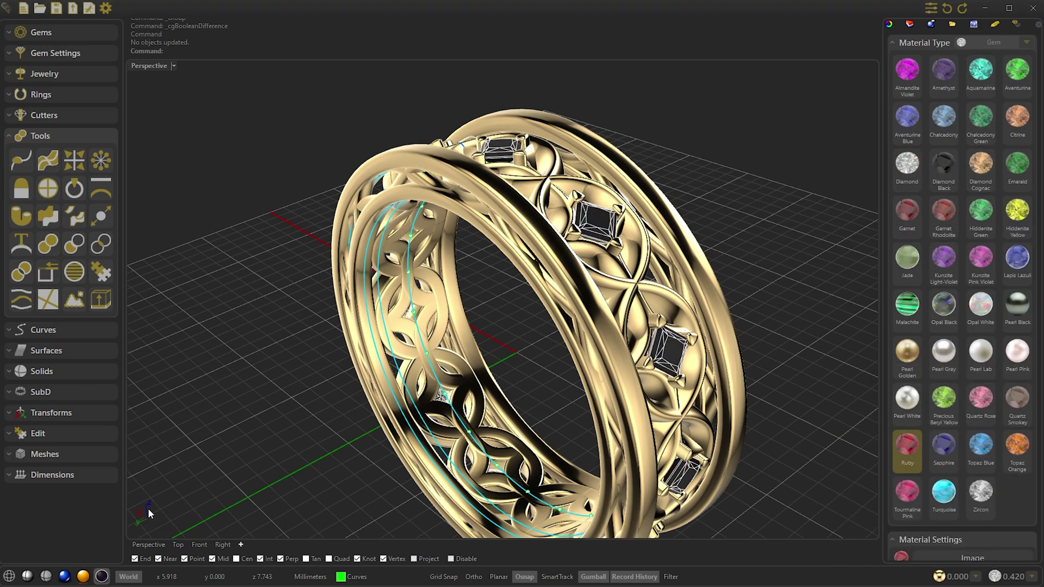
# Switch the viewport to rendered display and apply the Black - Reflective ground material
pyautogui.click(65, 576)
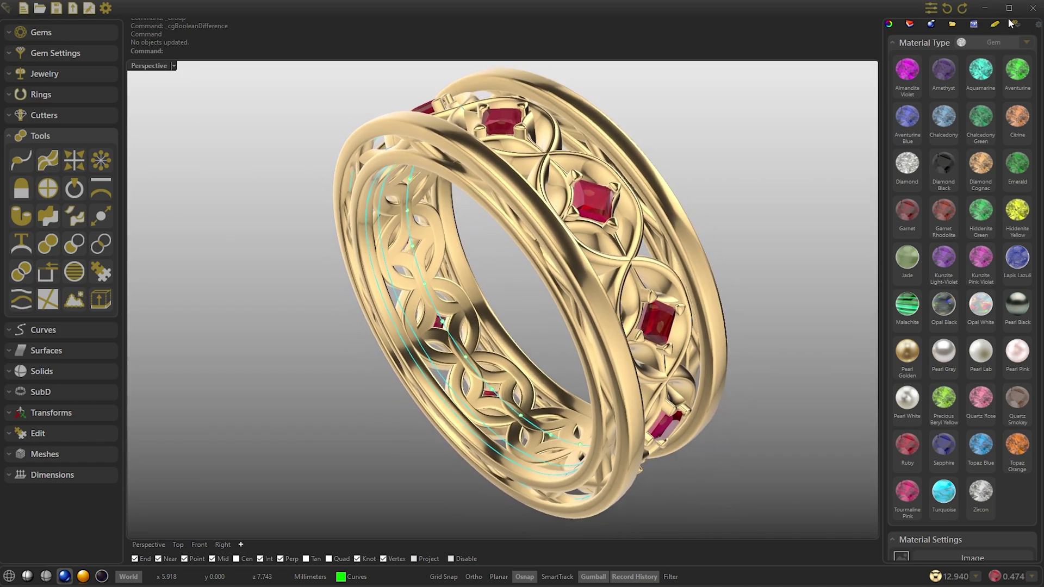
pyautogui.click(1005, 42)
pyautogui.click(1000, 78)
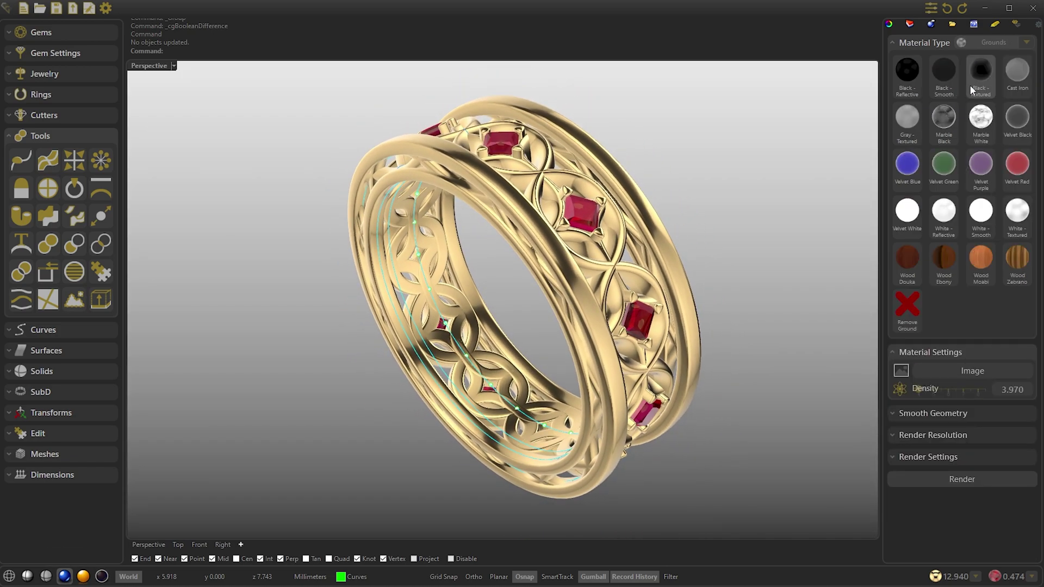
pyautogui.click(970, 87)
pyautogui.click(910, 86)
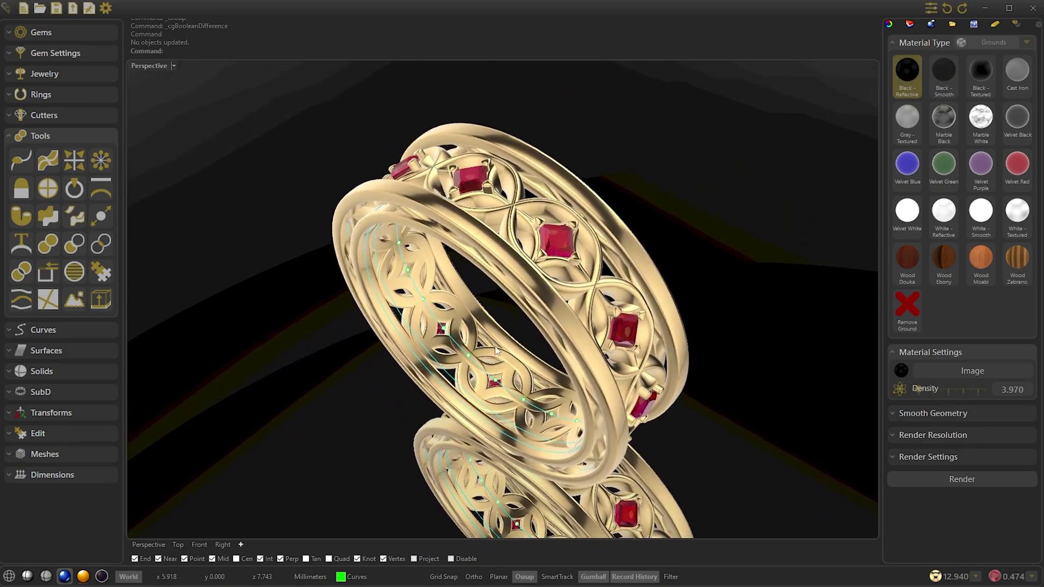
# Preview the ring in Raytraced display with Jewelry as the current layer and Curves hidden, and return to the earlier working display
pyautogui.click(82, 576)
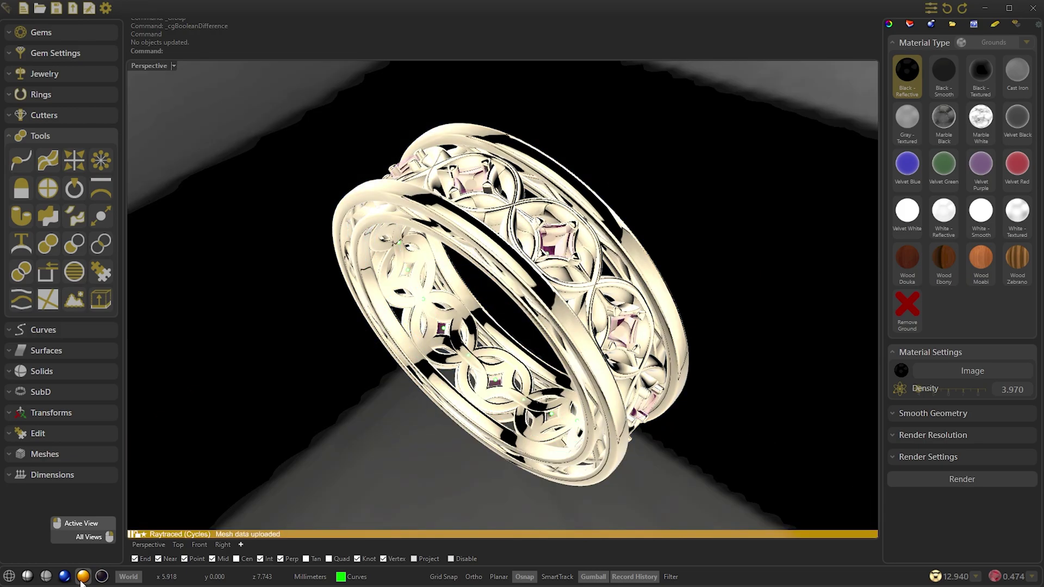
pyautogui.click(362, 578)
pyautogui.click(400, 521)
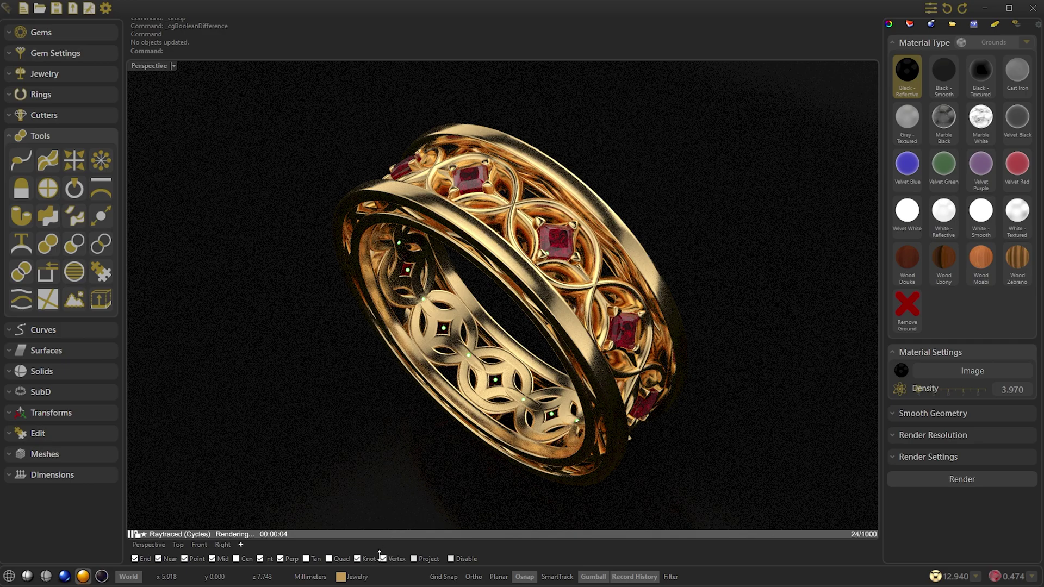
pyautogui.click(358, 578)
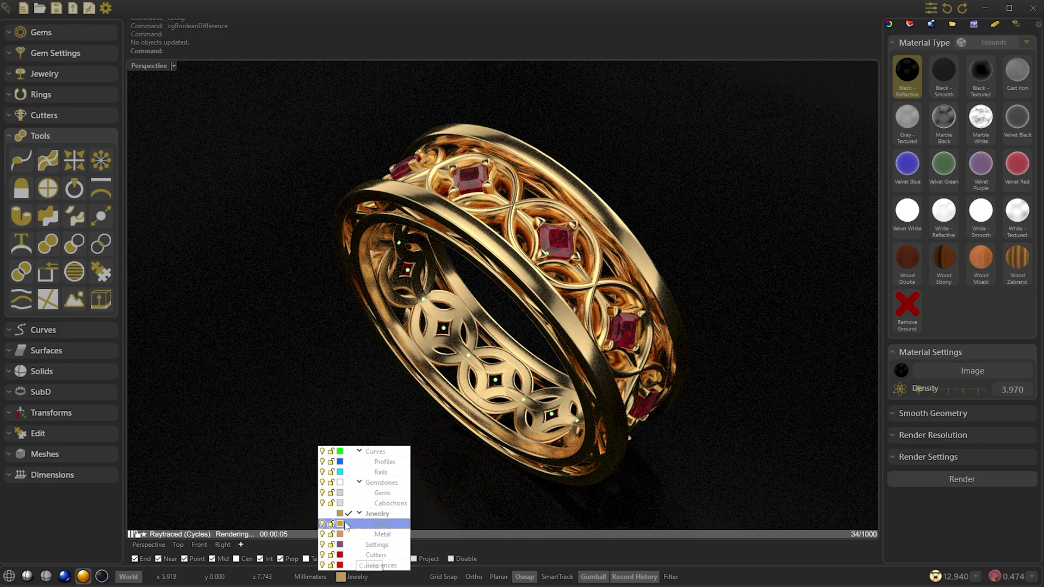
pyautogui.click(322, 450)
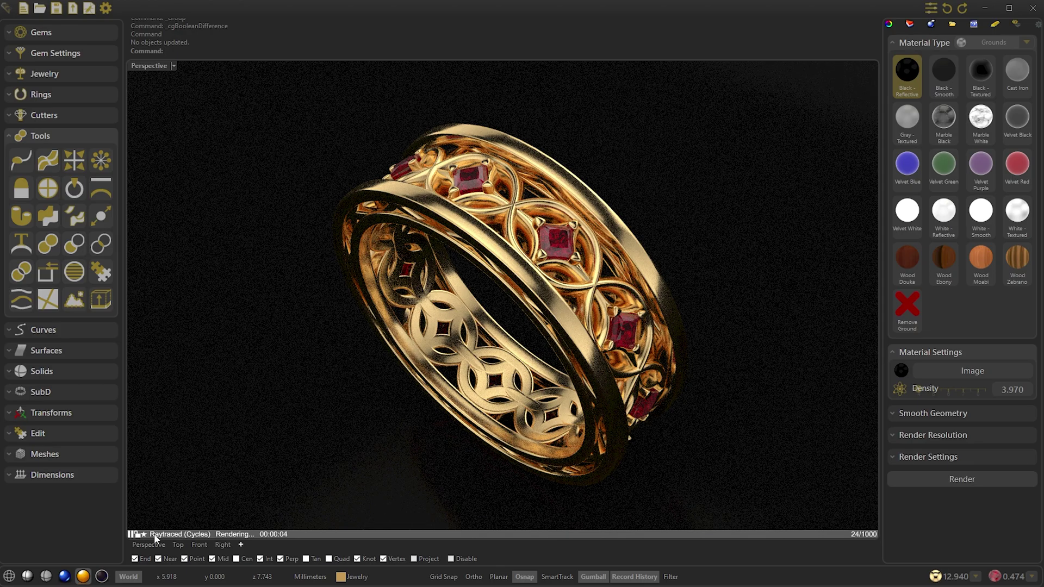
pyautogui.click(107, 577)
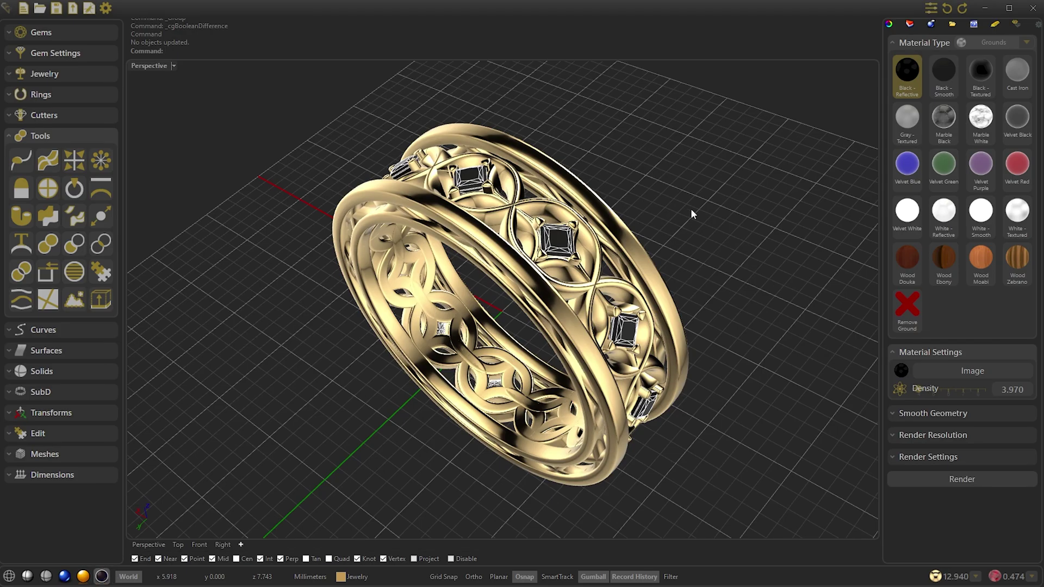
# Edit the upper Ring Rail entry in the history, set its US ring size to 10, and accept
pyautogui.click(1015, 24)
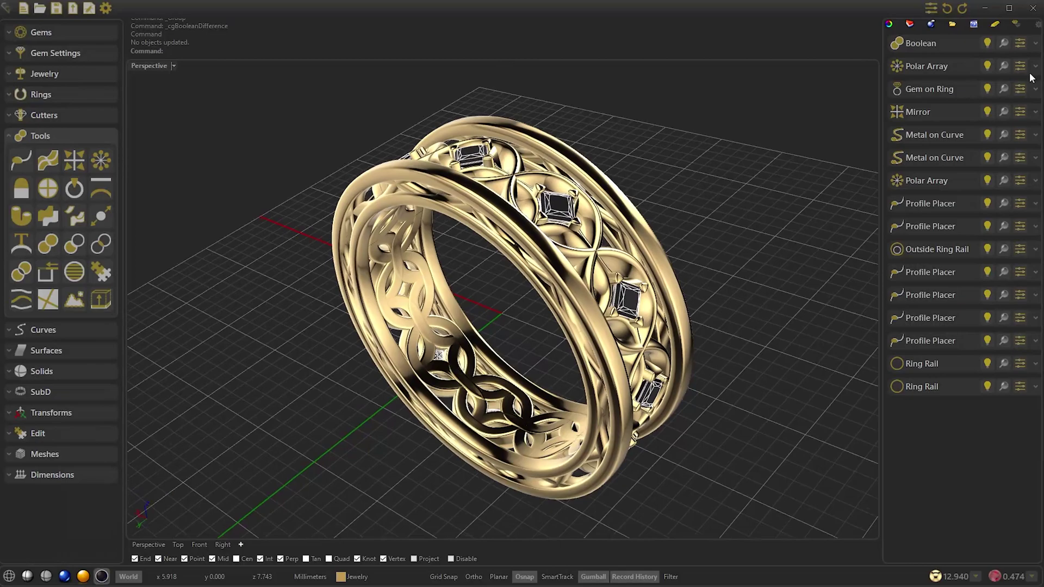
pyautogui.click(1020, 363)
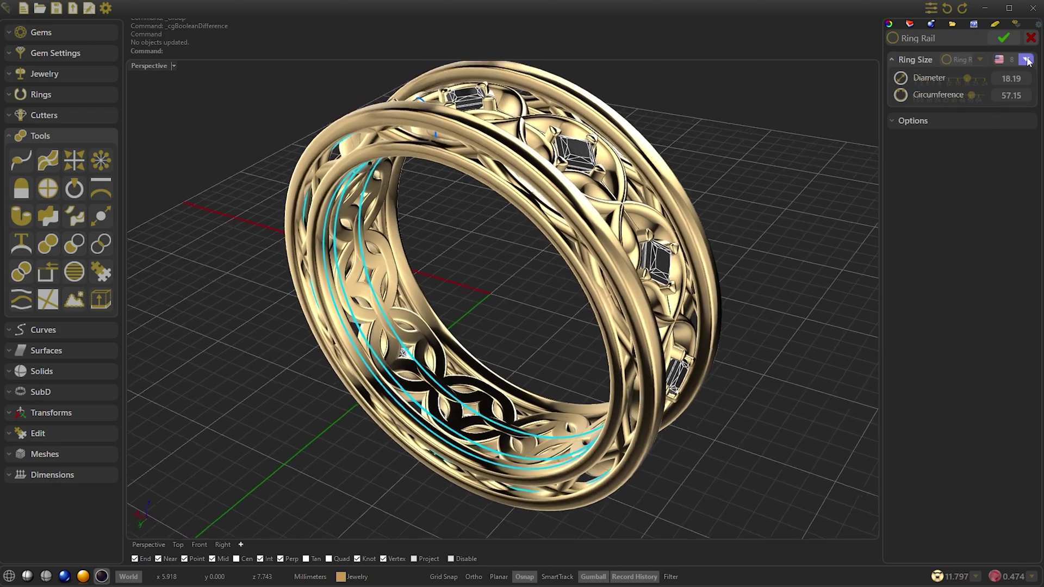
pyautogui.click(1025, 60)
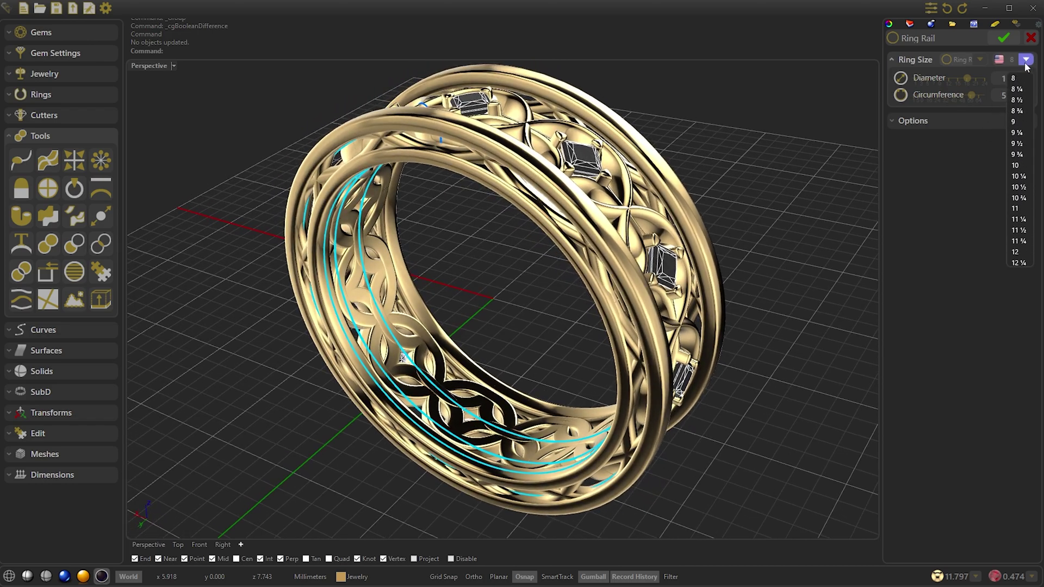
pyautogui.click(1015, 165)
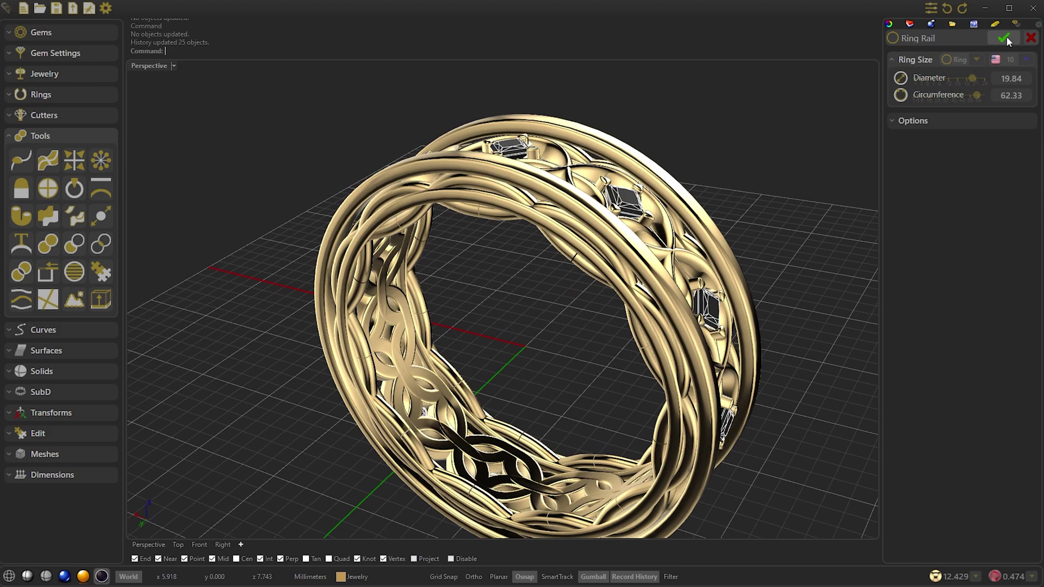
pyautogui.click(1004, 38)
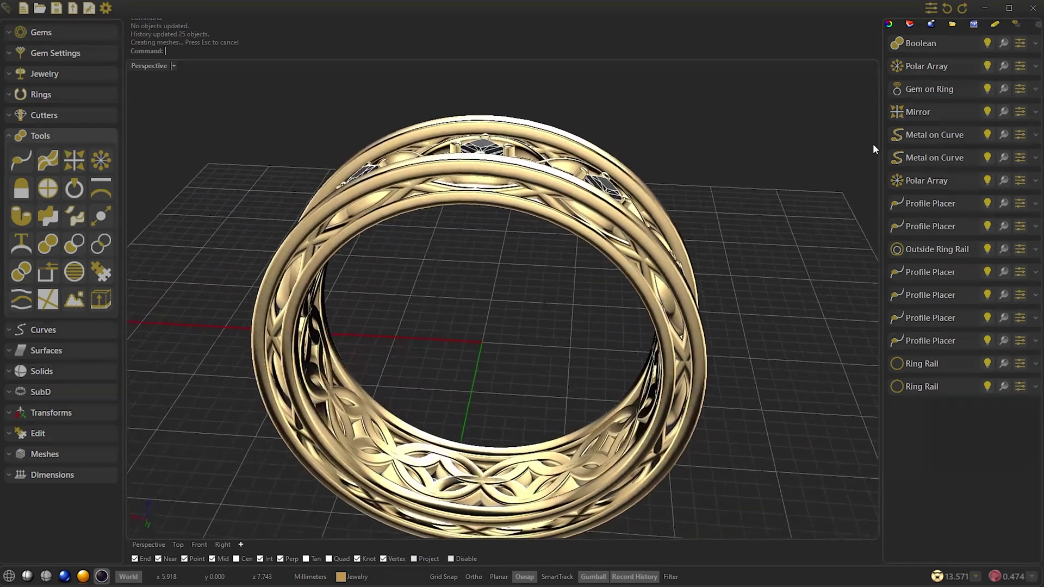
# Edit the lower Ring Rail entry, set its US ring size to 12, and accept
pyautogui.click(1020, 386)
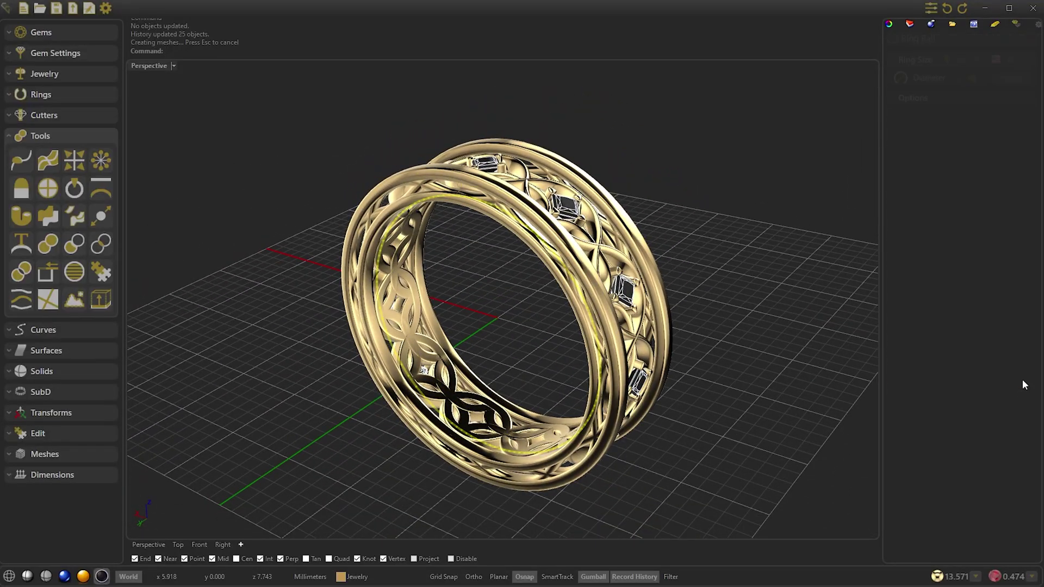
pyautogui.click(1025, 60)
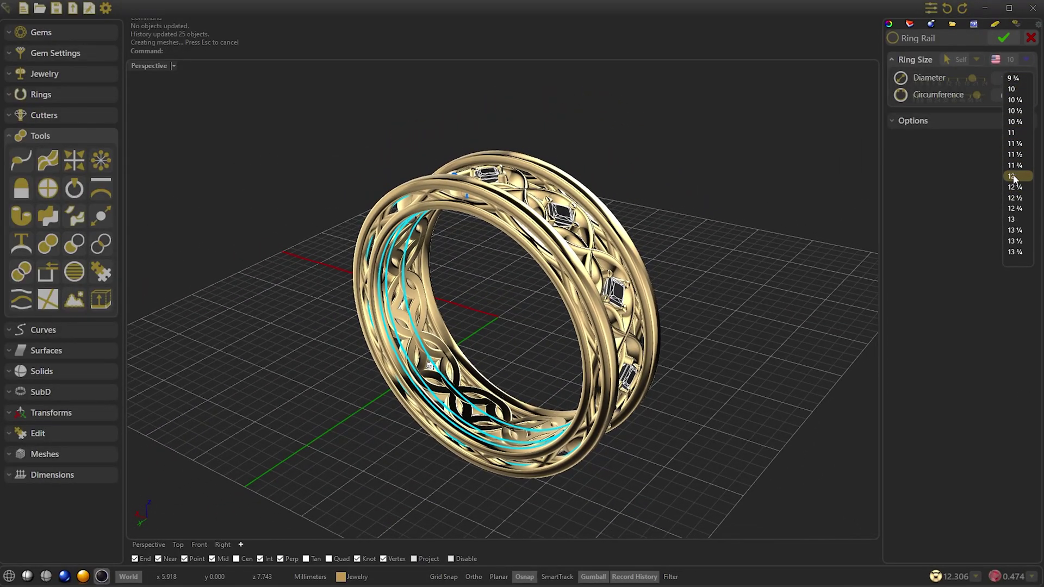
pyautogui.click(1012, 177)
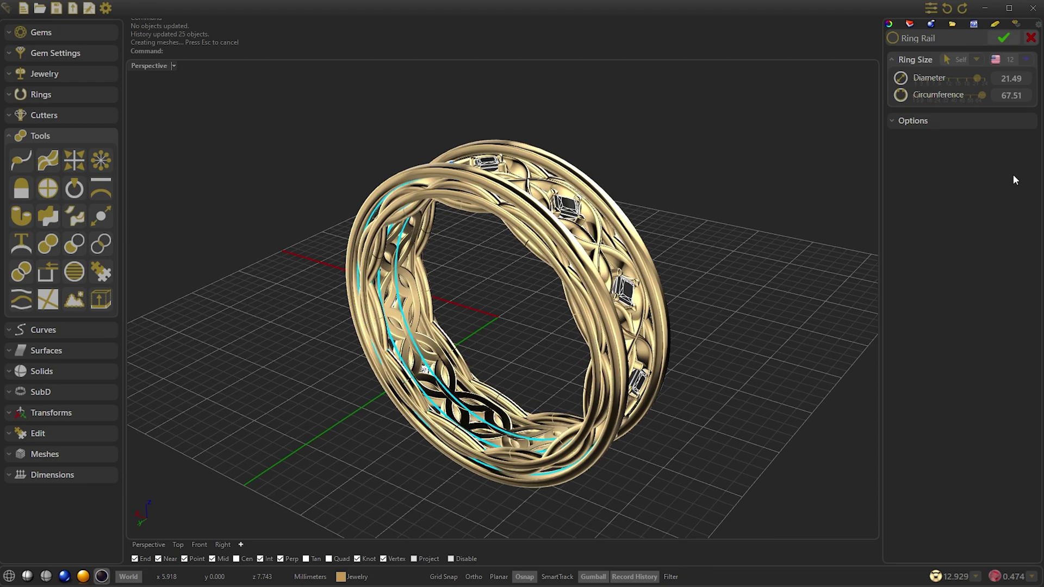
pyautogui.click(1007, 41)
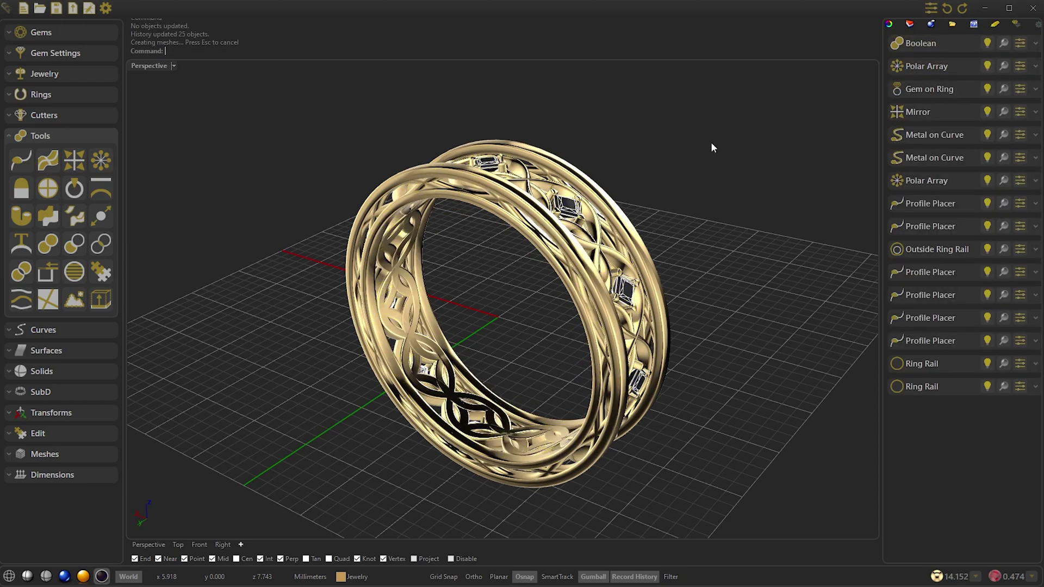
# Edit the Gem on Ring entry nested in the gem's Polar Array, set its girdle distance to 1.50, and accept
pyautogui.scroll(10, 497, 223)
pyautogui.moveTo(496, 223); pyautogui.dragTo(560, 285, button='right')
pyautogui.click(439, 262)
pyautogui.moveTo(611, 233); pyautogui.dragTo(612, 188, button='right')
pyautogui.click(1034, 68)
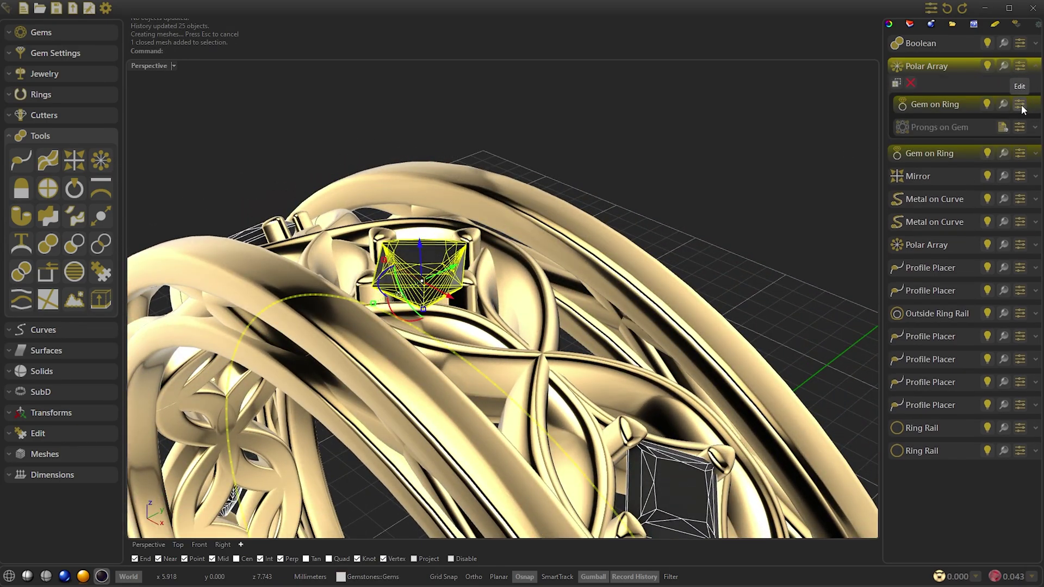
pyautogui.click(1020, 105)
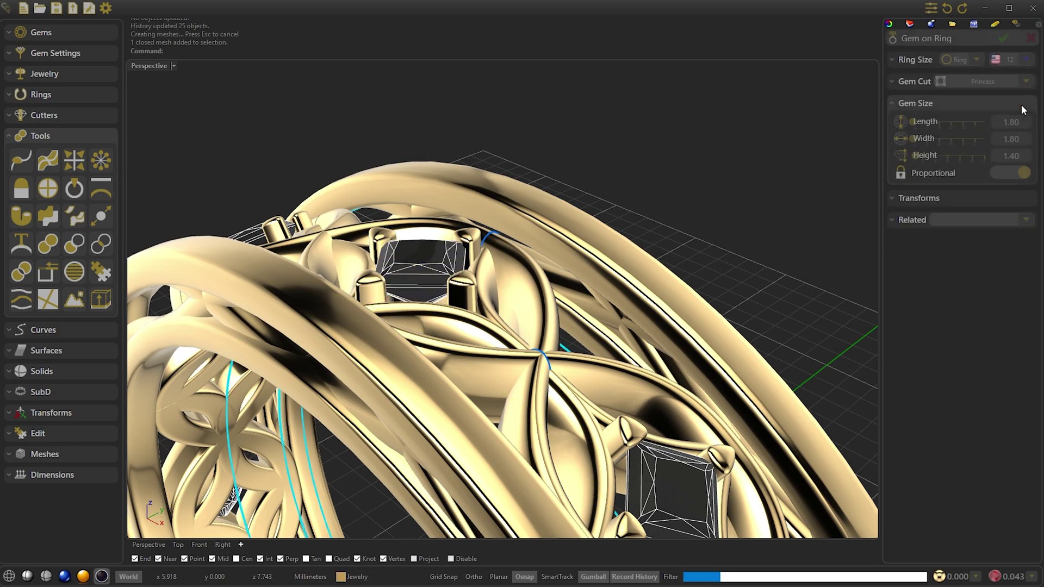
pyautogui.click(921, 199)
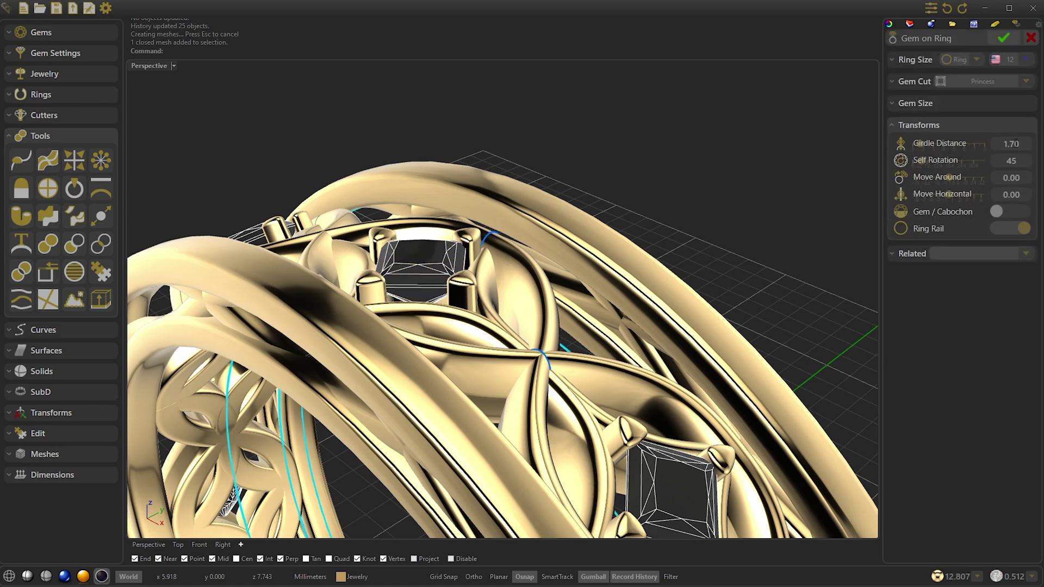
pyautogui.scroll(-2, 1015, 143)
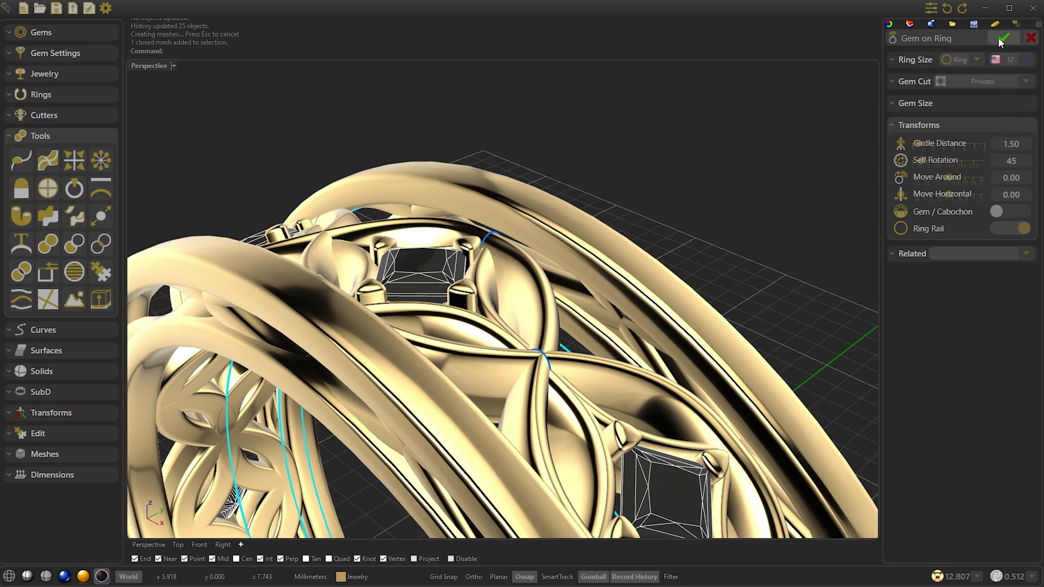
pyautogui.click(1001, 38)
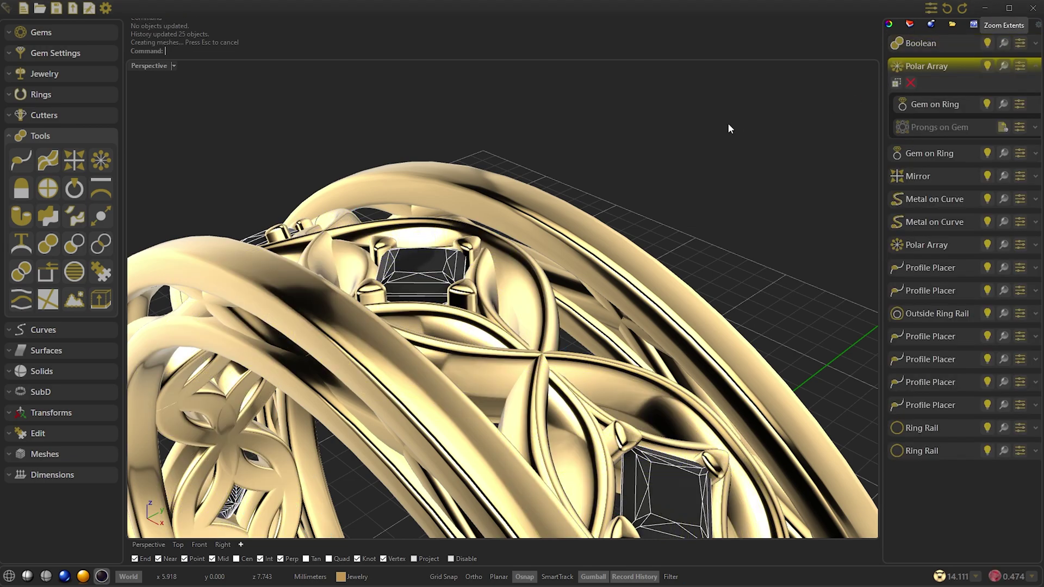
# Edit the Profile Placers directly below Outside Ring Rail and directly above the Ring Rails together, set their rotation angle to 89, and accept
pyautogui.click(944, 383)
pyautogui.click(943, 403)
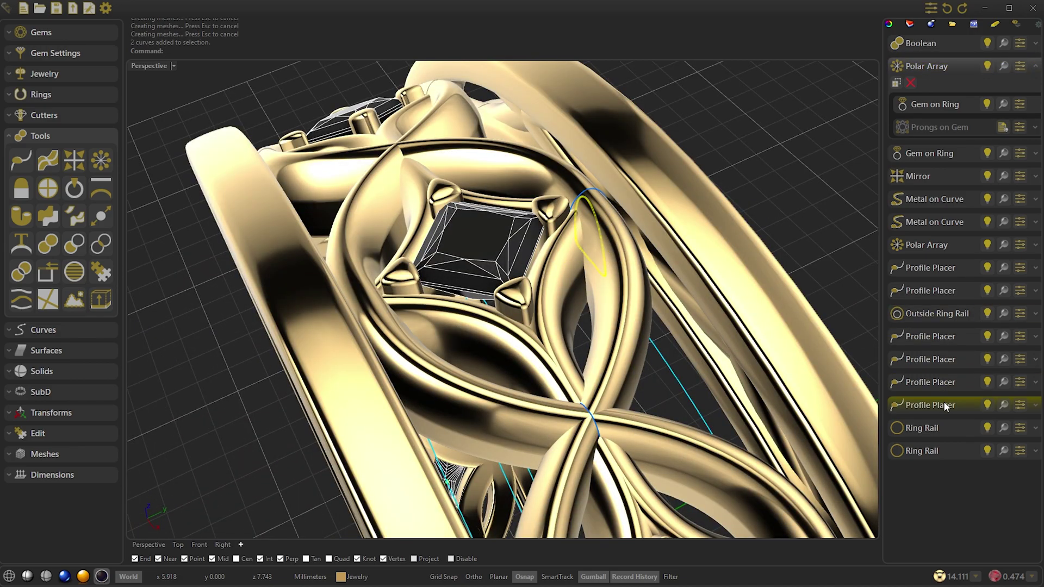
pyautogui.click(929, 339)
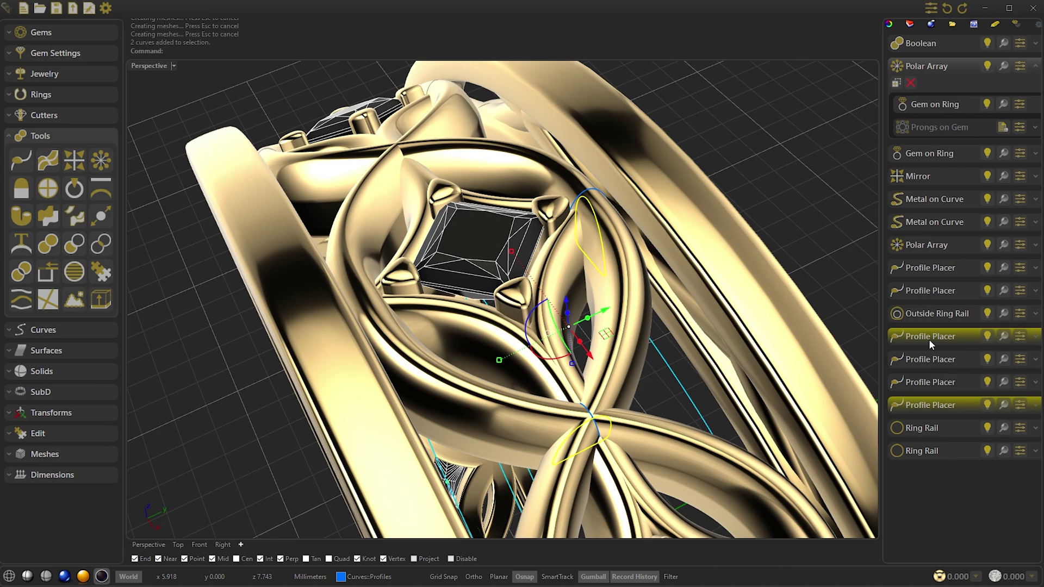
pyautogui.click(931, 11)
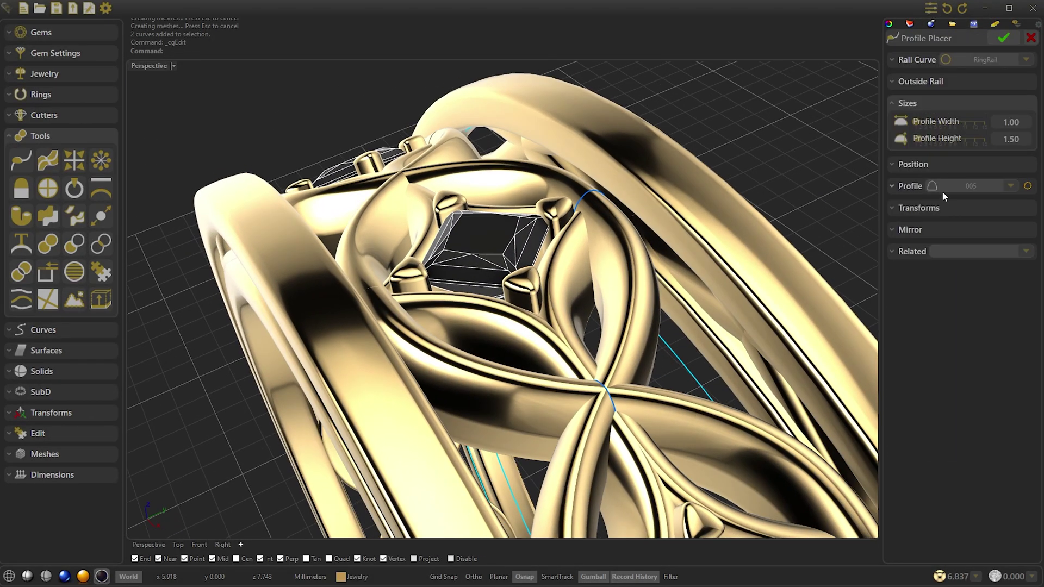
pyautogui.click(937, 208)
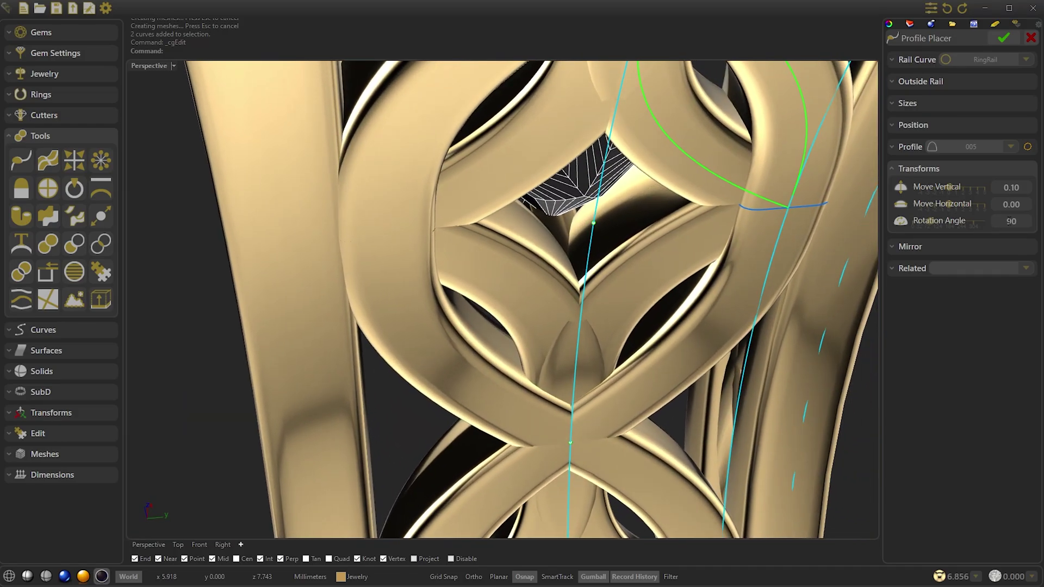
pyautogui.scroll(-1, 1010, 225)
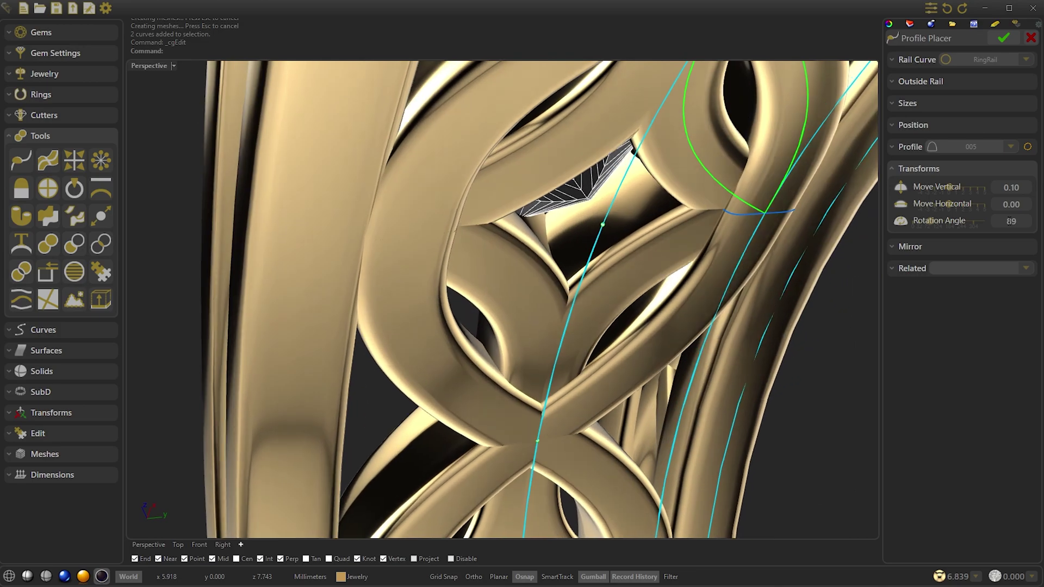
pyautogui.scroll(-1, 1026, 223)
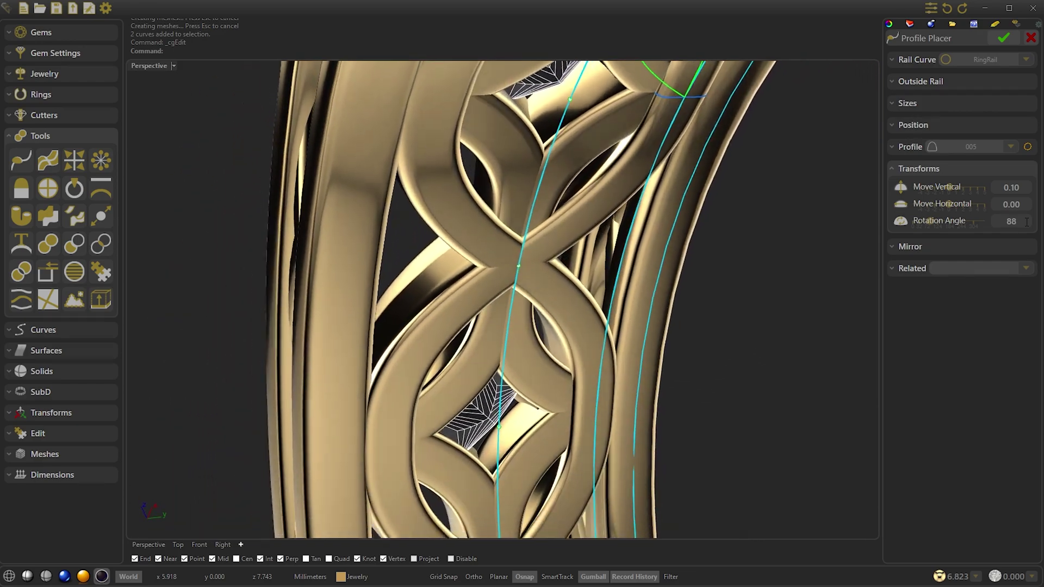
pyautogui.scroll(1, 1026, 221)
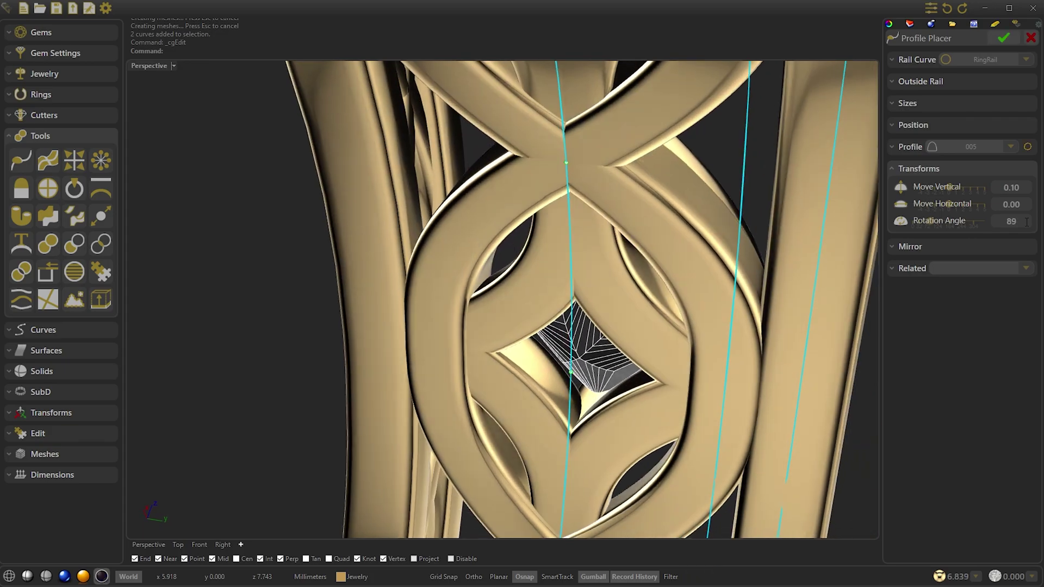
pyautogui.rightClick(792, 197)
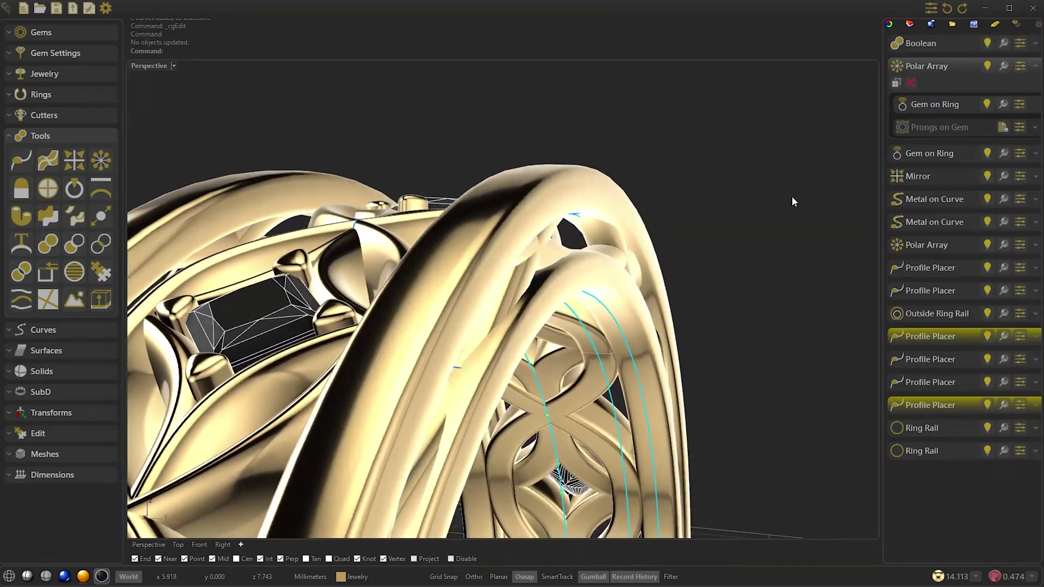